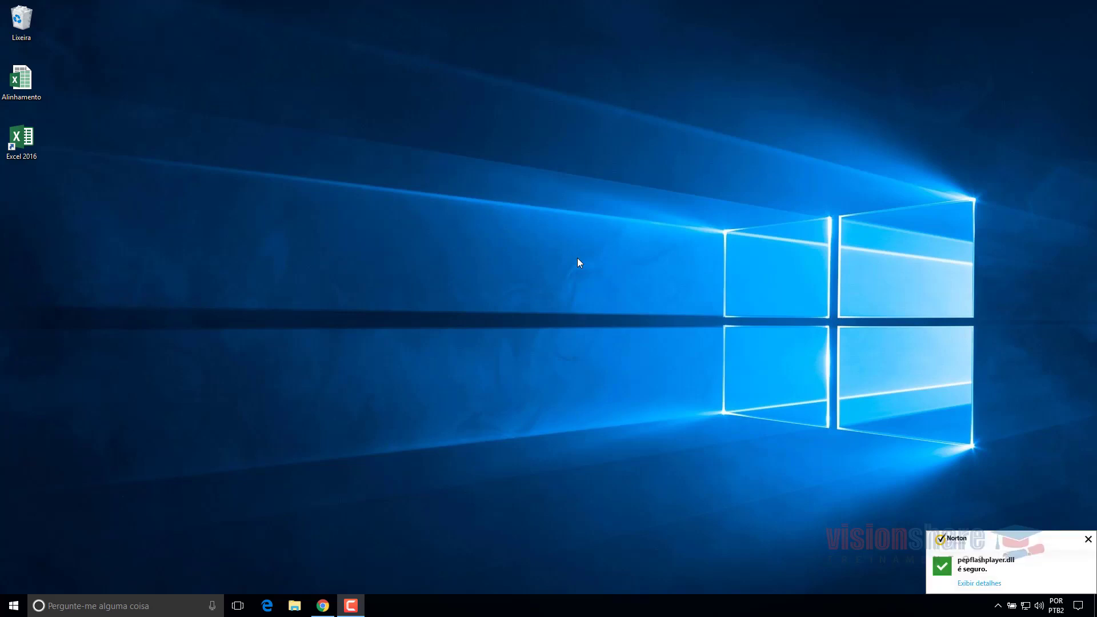
# Step: View the properties of the Alinhamento file on the desktop to check its file type and extension
pyautogui.click(23, 83)
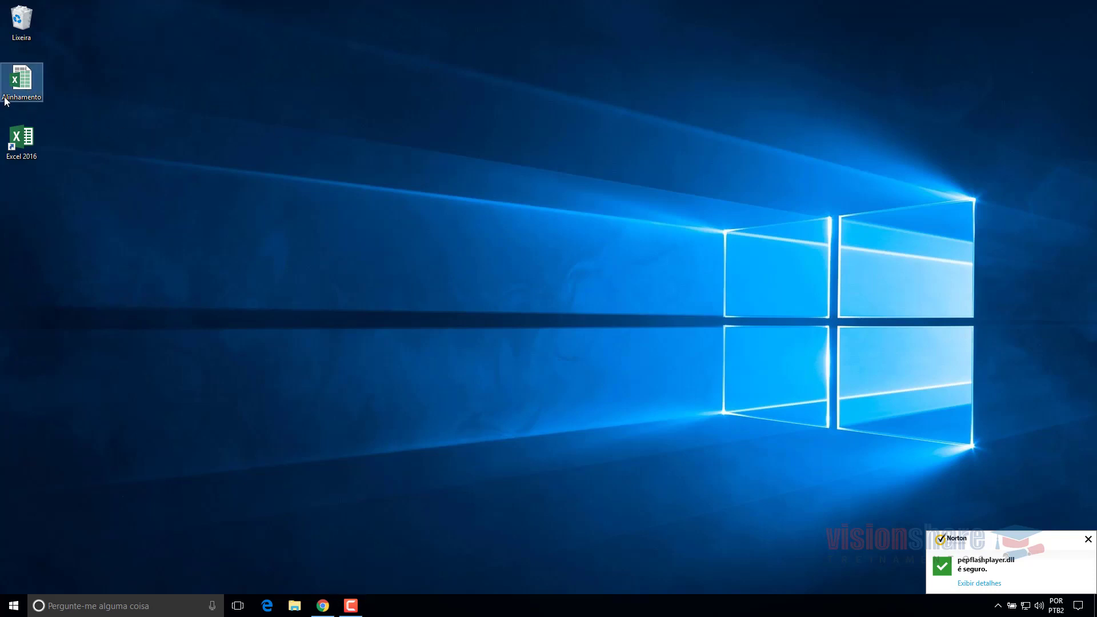
pyautogui.rightClick(32, 97)
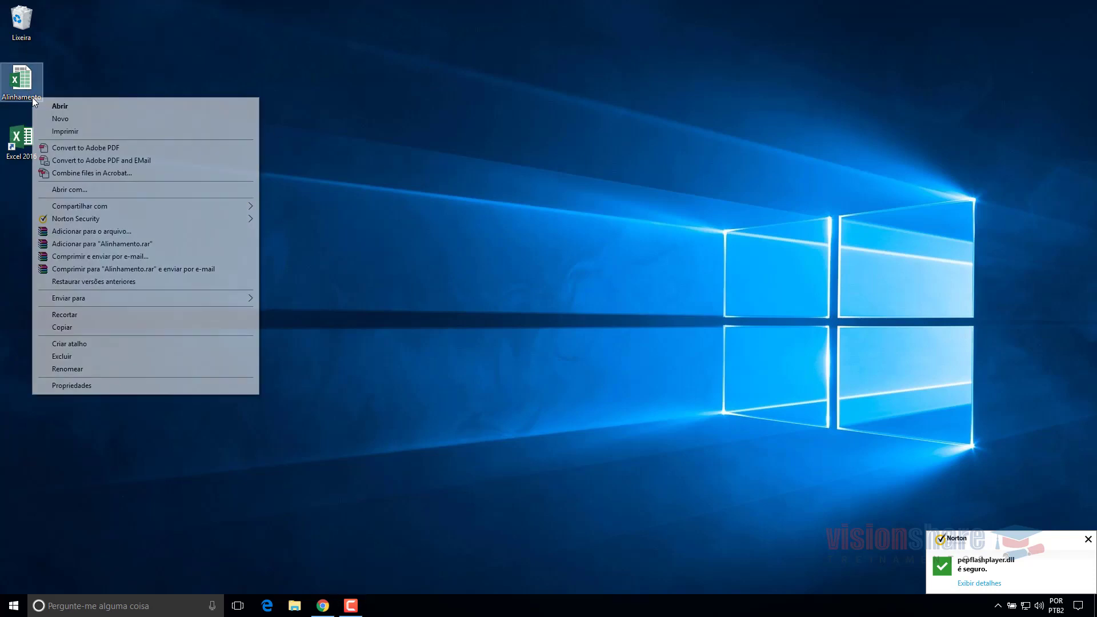
pyautogui.click(151, 386)
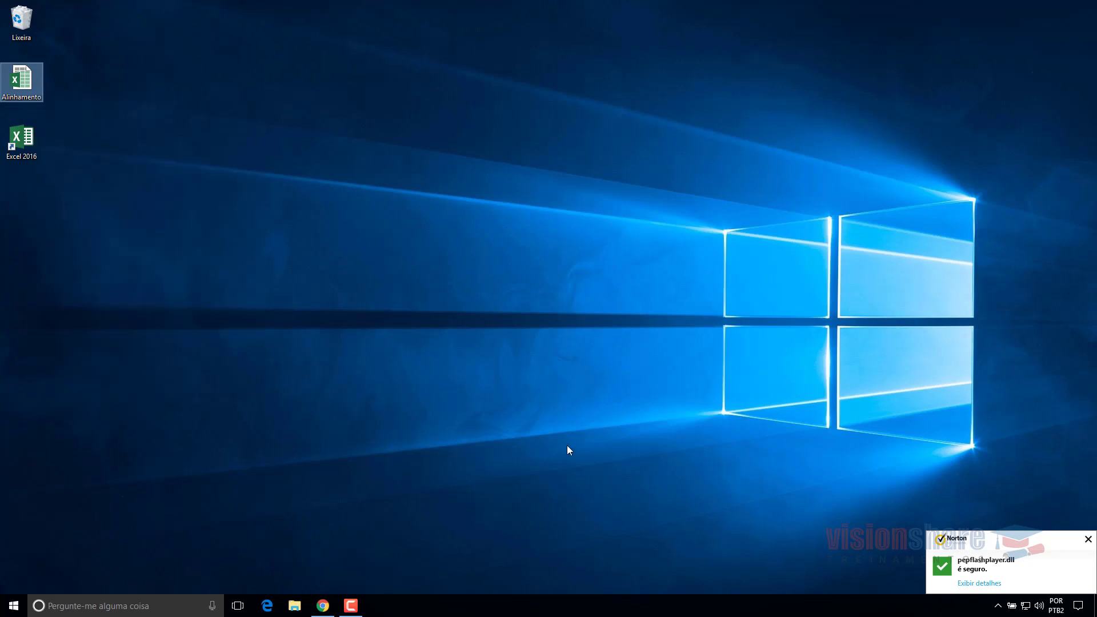
pyautogui.moveTo(152, 110); pyautogui.dragTo(287, 117)
pyautogui.moveTo(315, 176); pyautogui.dragTo(303, 175)
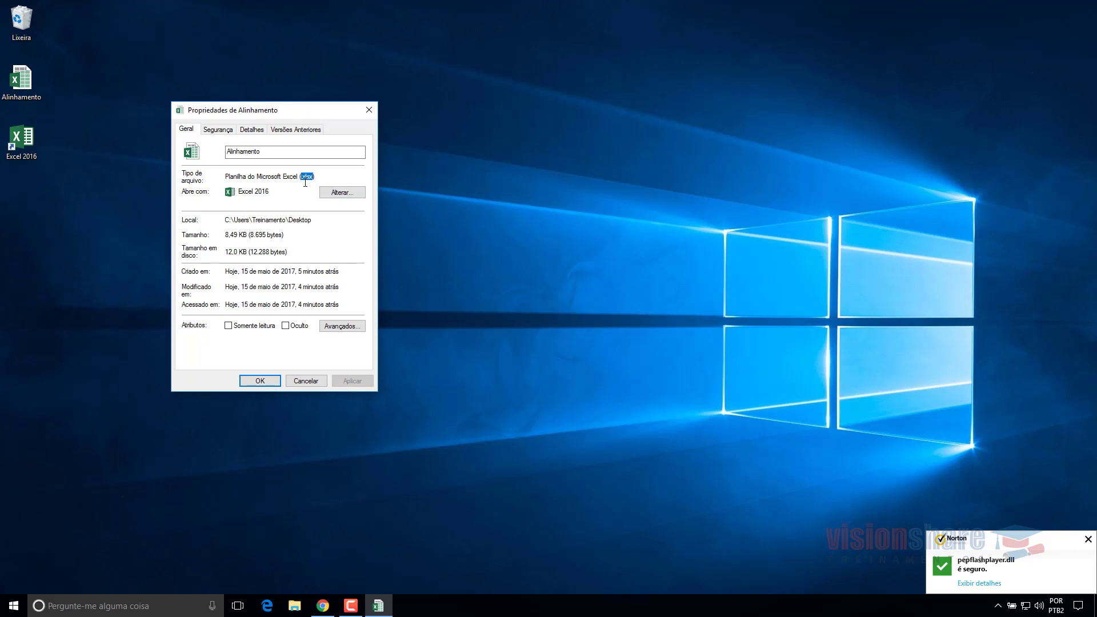
pyautogui.click(369, 109)
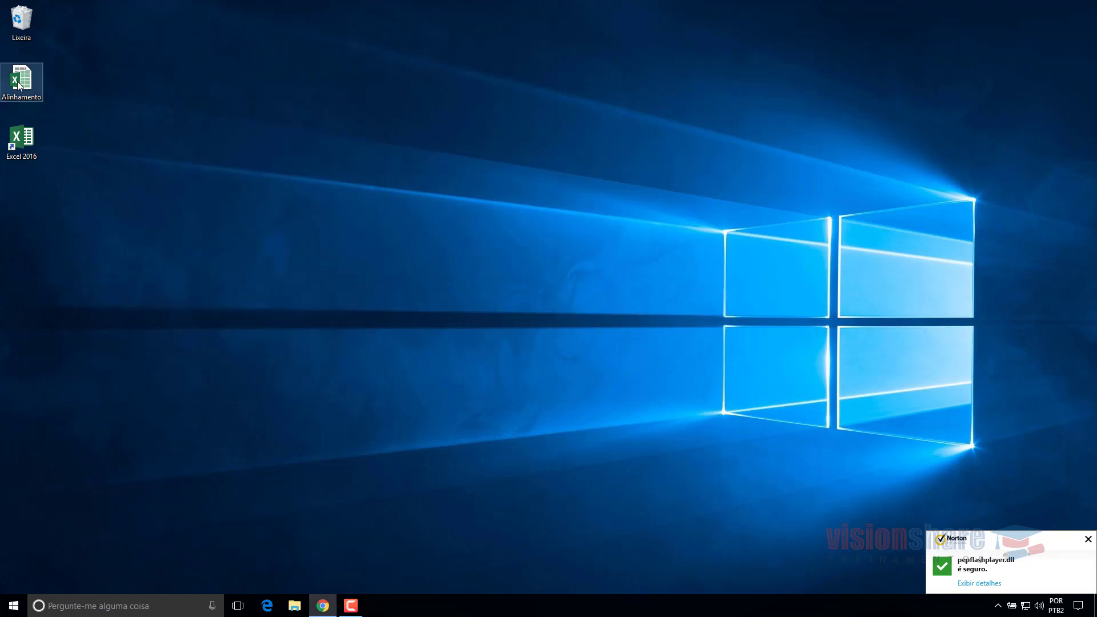
pyautogui.rightClick(18, 83)
pyautogui.click(137, 370)
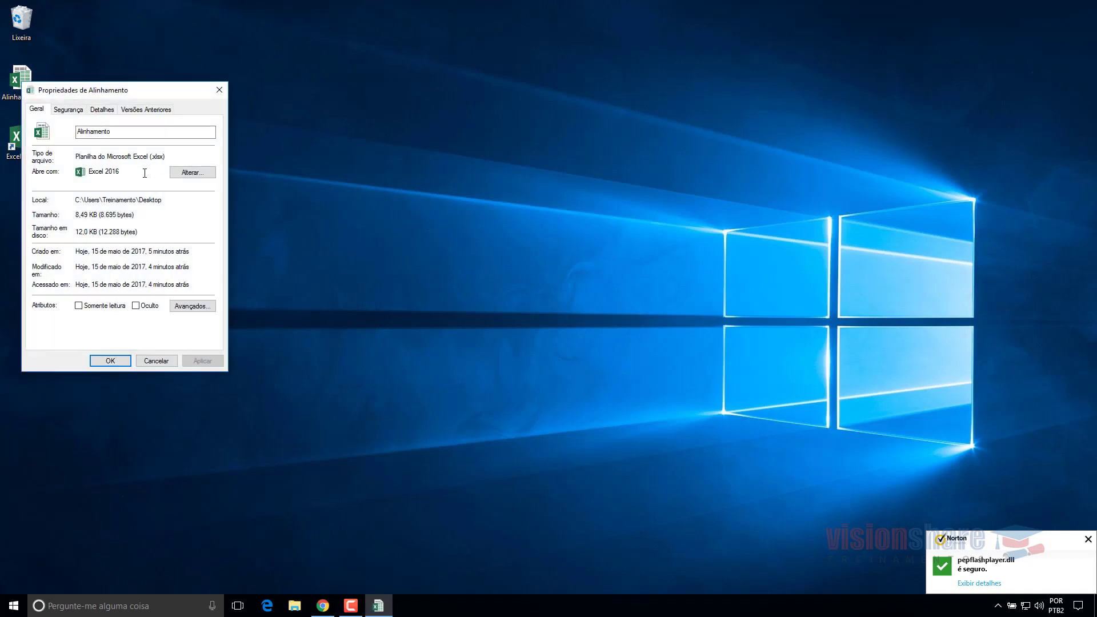
pyautogui.click(222, 89)
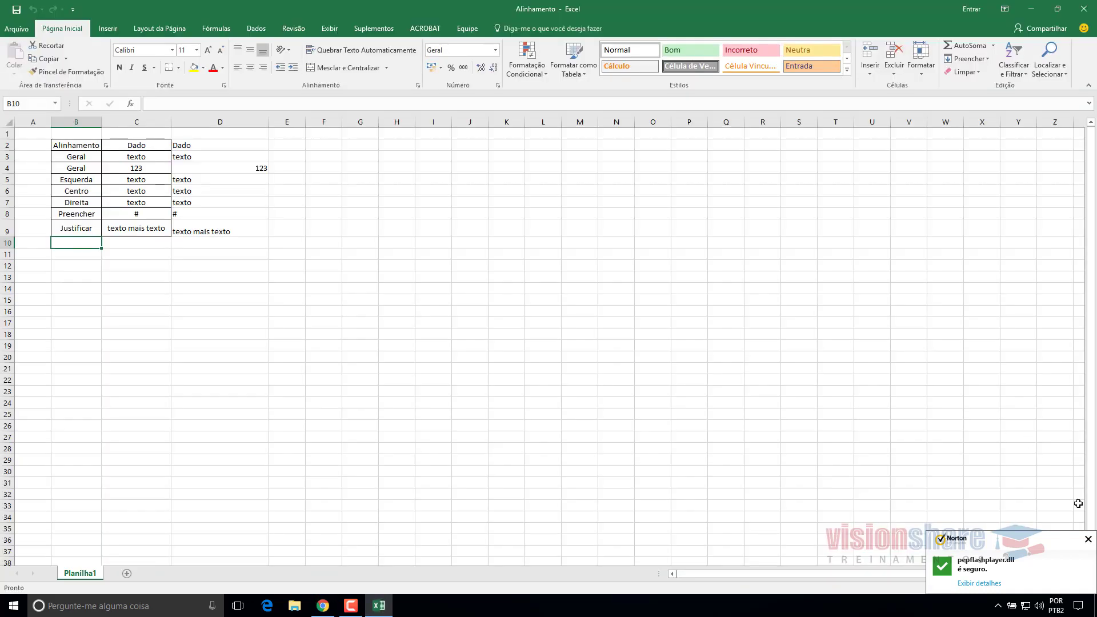
# Step: Dismiss the Norton notification and narrow column A to a thin margin beside the alignment table
pyautogui.click(1088, 539)
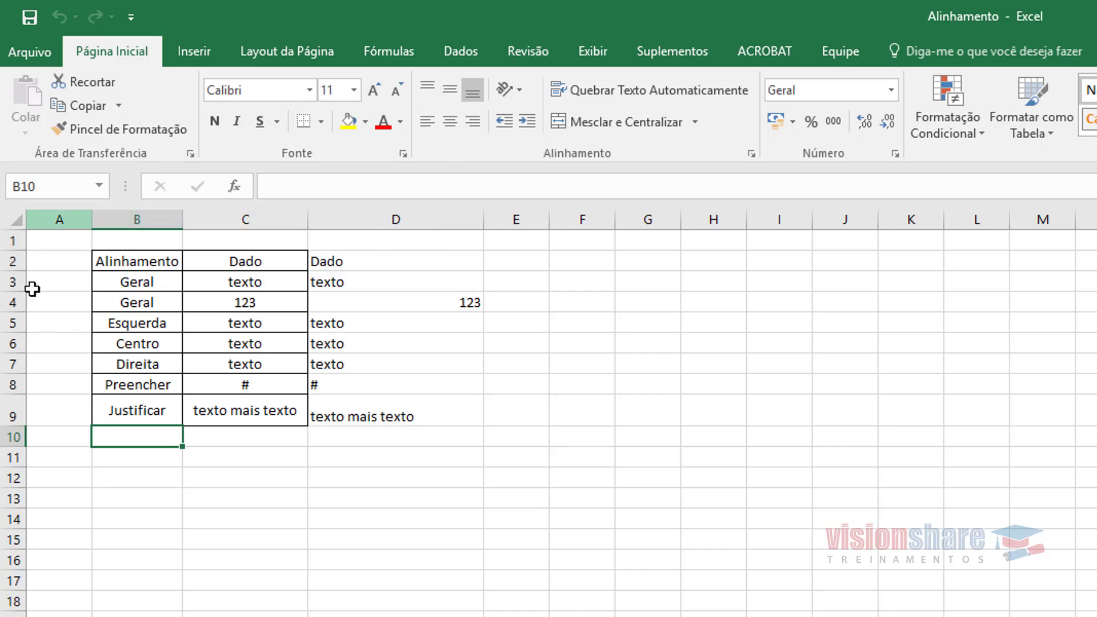
pyautogui.moveTo(92, 219); pyautogui.dragTo(45, 221)
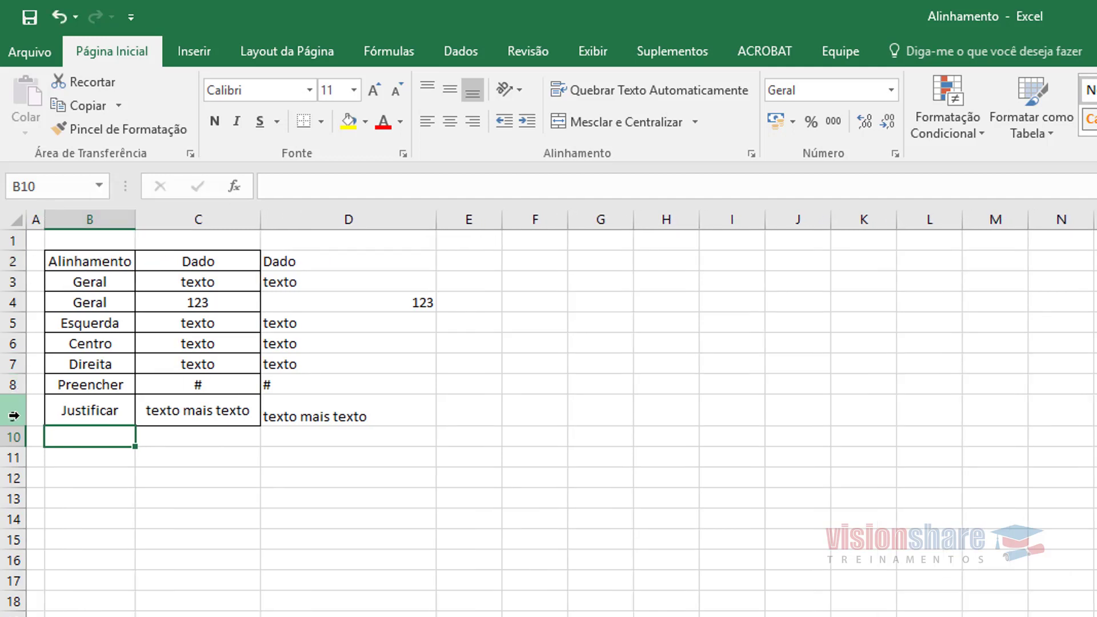
pyautogui.click(90, 219)
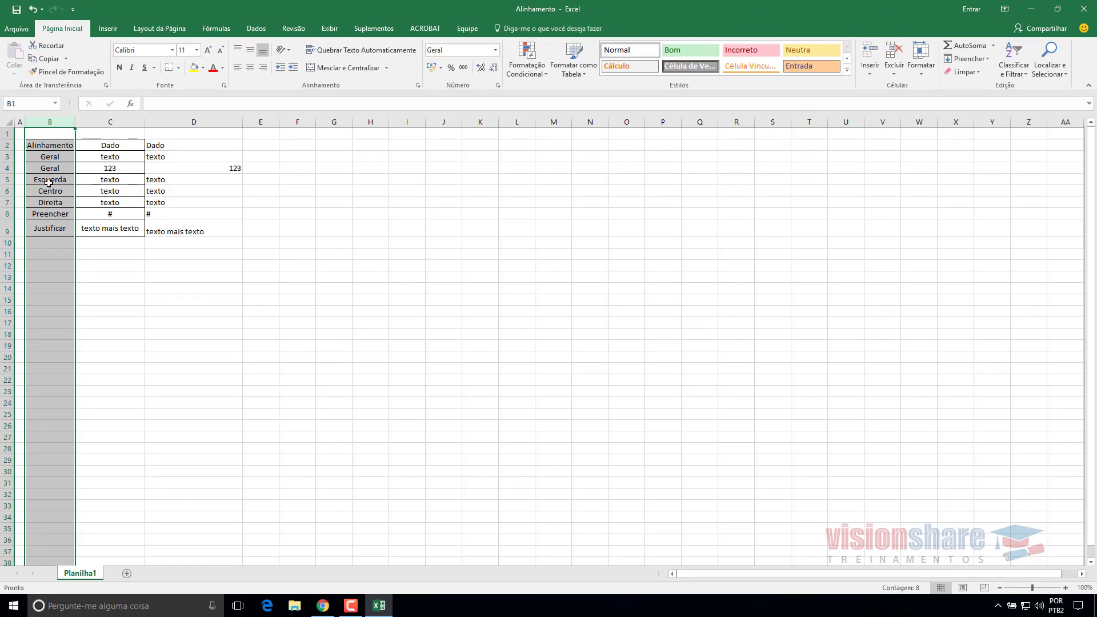
pyautogui.click(41, 147)
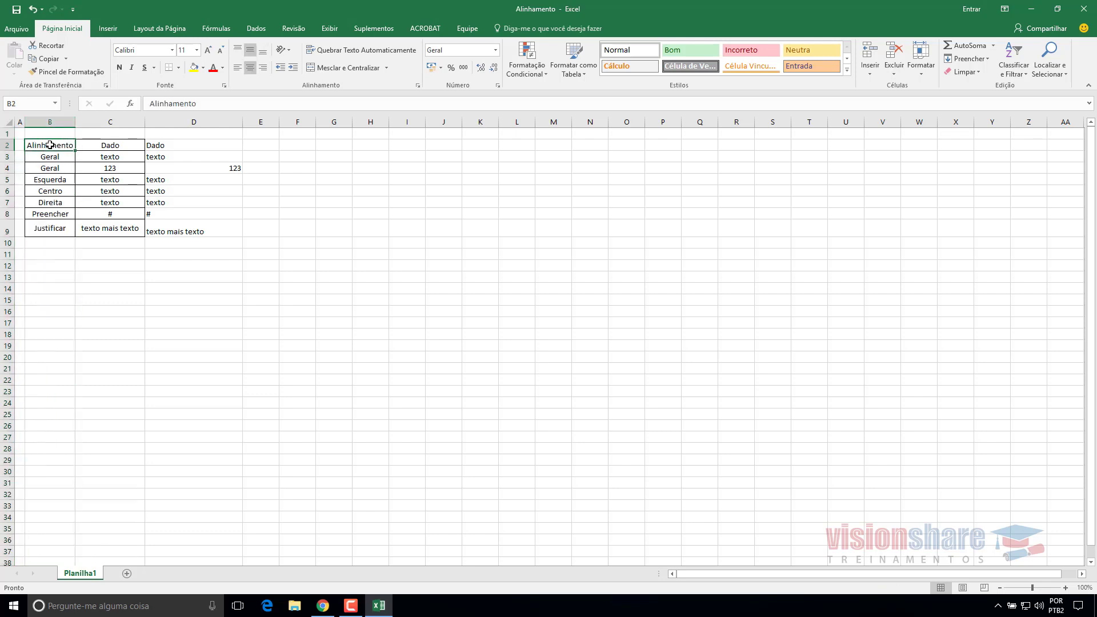
# Step: Replace the heading in cell D2 with "Exibição"
pyautogui.click(167, 145)
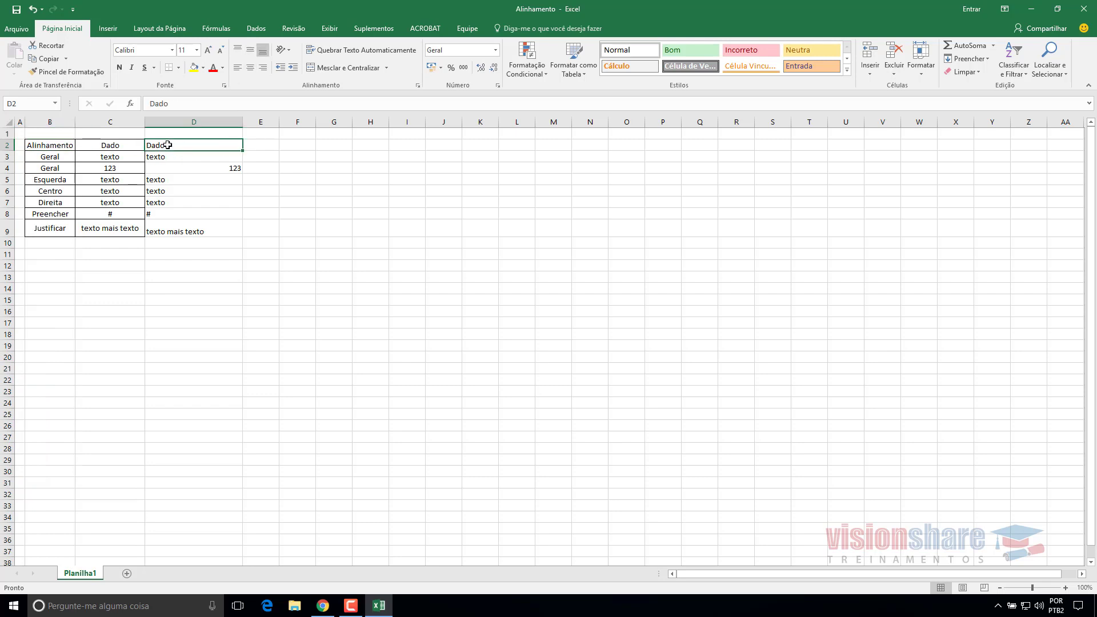
pyautogui.write('Exibiç')
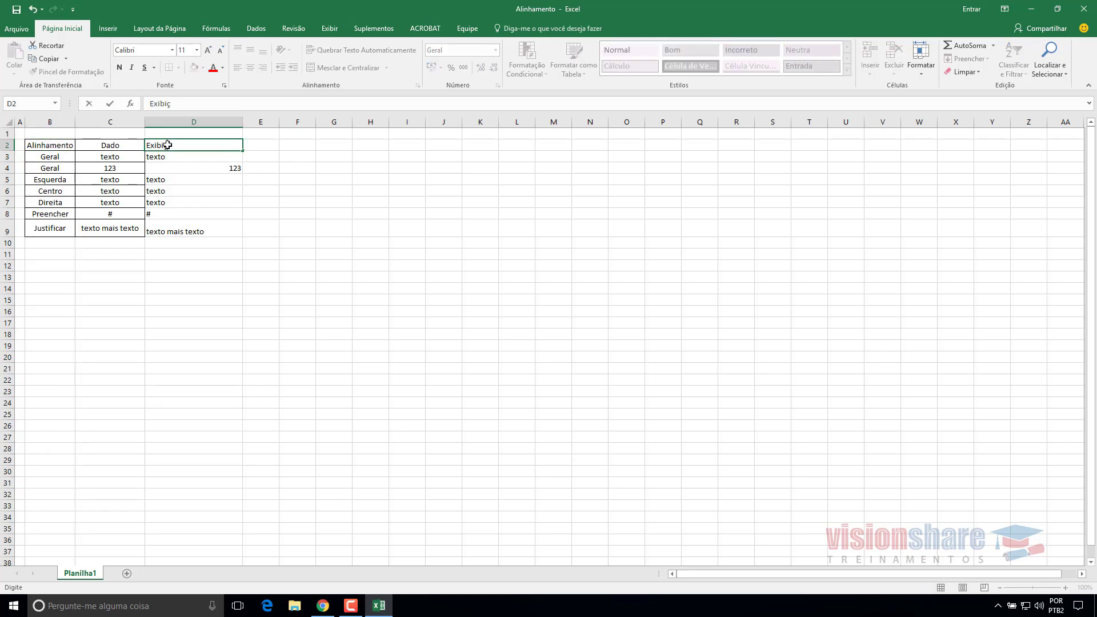
pyautogui.write('ão')
pyautogui.press('Return')
# Step: Make the table headings in B2:D2 bold
pyautogui.moveTo(68, 144); pyautogui.dragTo(177, 145)
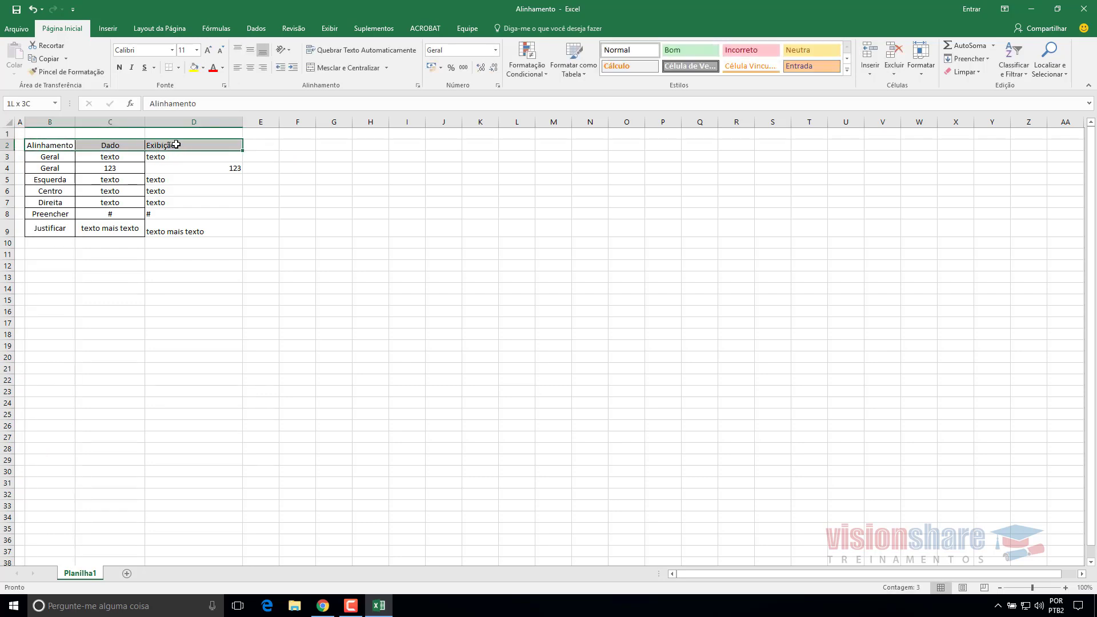
pyautogui.hotkey('ctrl', 'n')
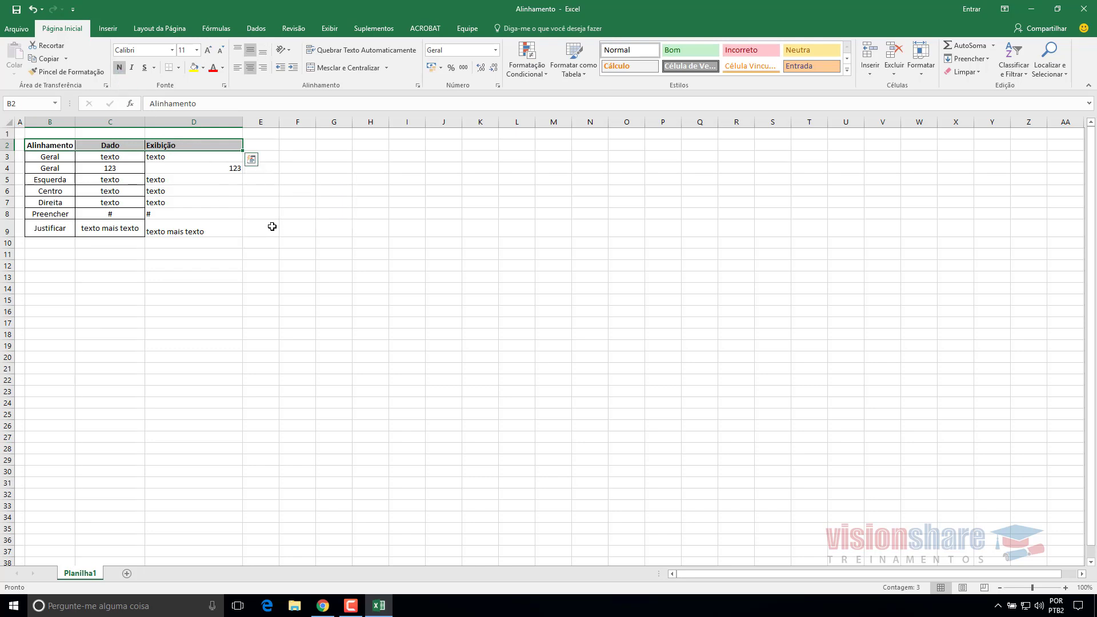
pyautogui.click(272, 227)
# Step: Review the alignment types listed in column B, the sample data in column C and the display cells in column D
pyautogui.click(45, 147)
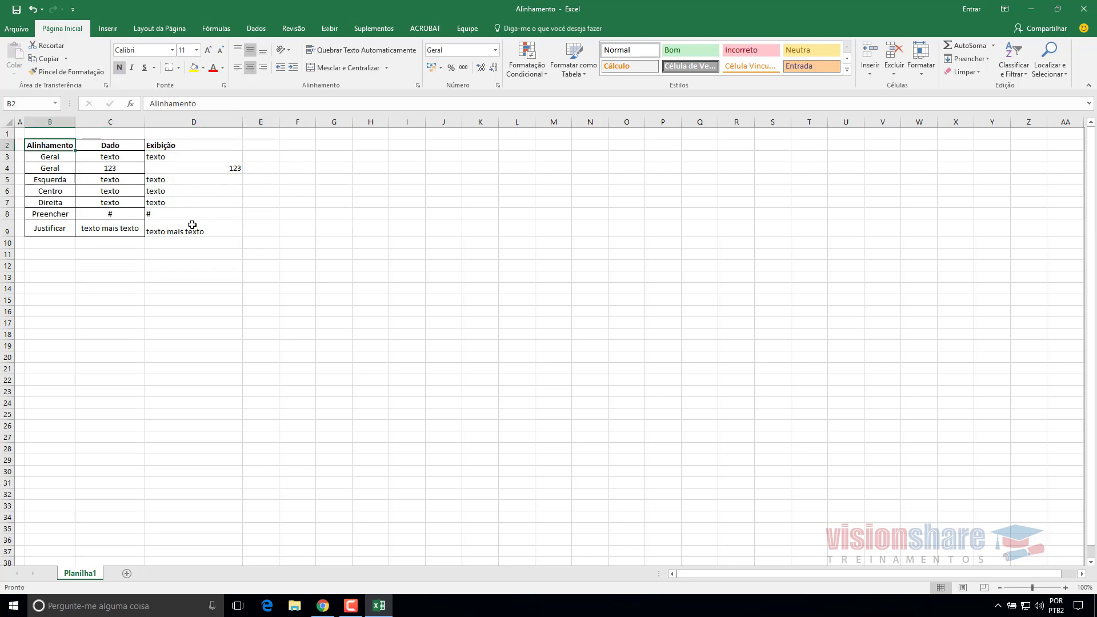
pyautogui.moveTo(48, 156); pyautogui.dragTo(46, 164)
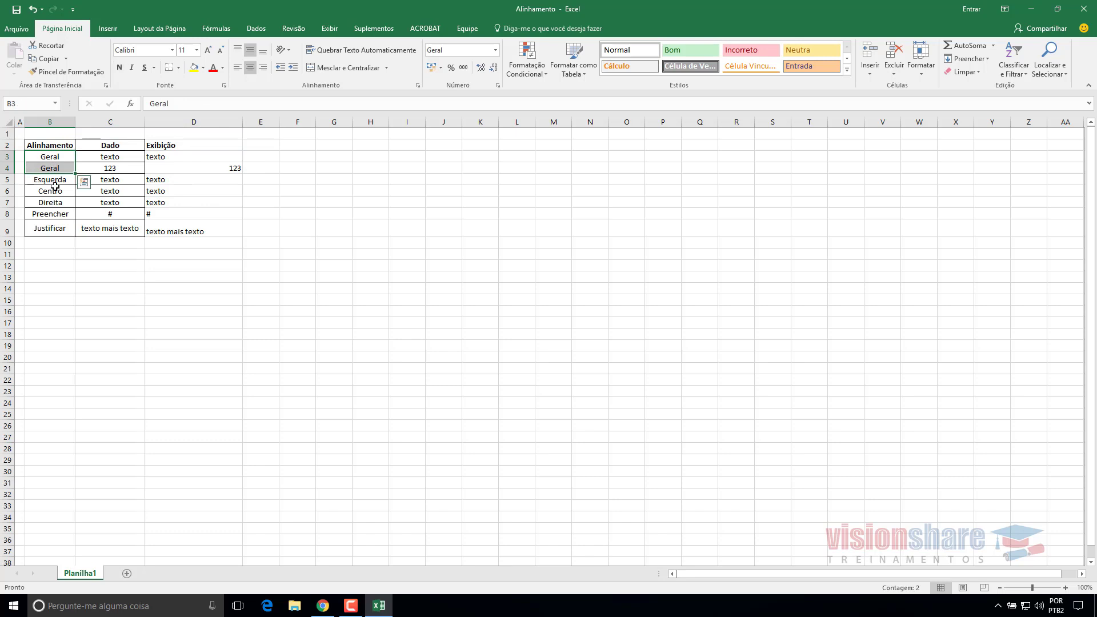
pyautogui.click(55, 183)
pyautogui.click(56, 193)
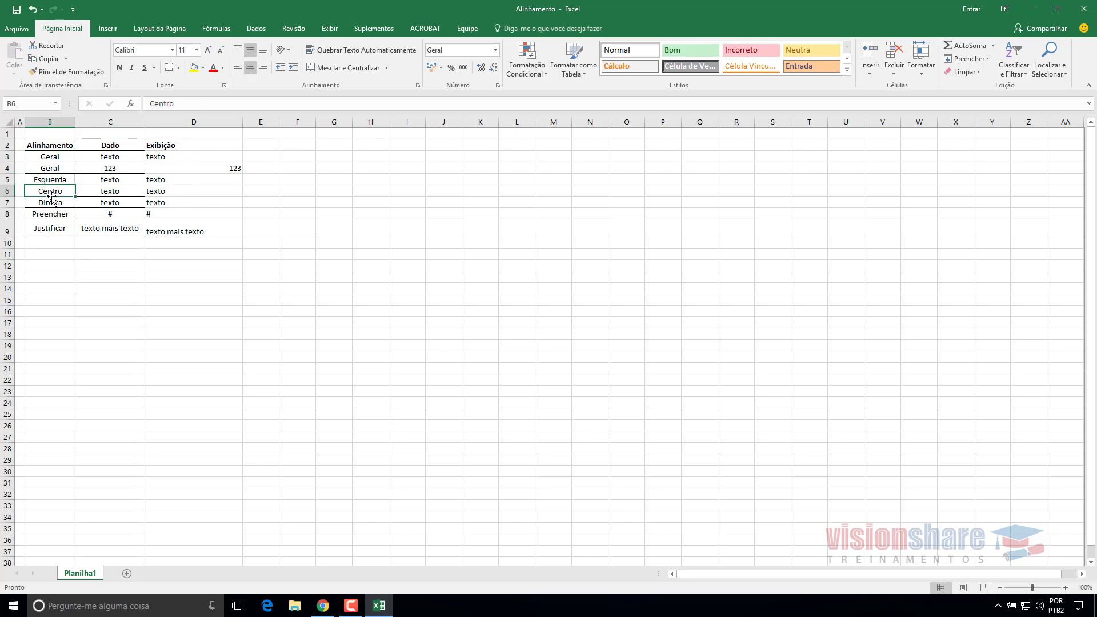
pyautogui.click(56, 204)
pyautogui.click(54, 215)
pyautogui.click(62, 229)
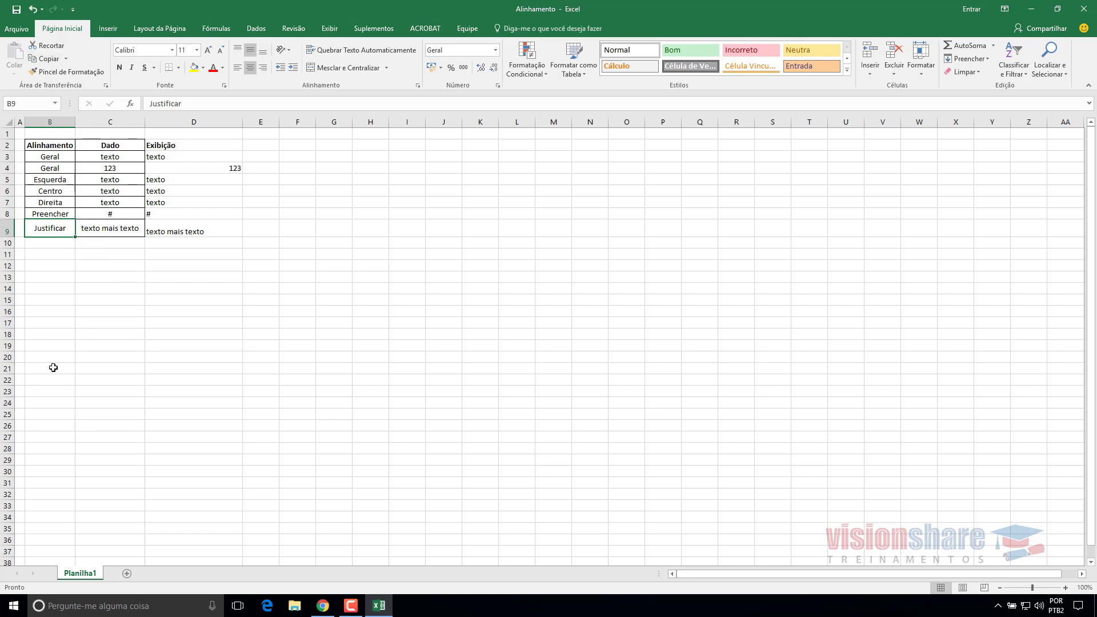
pyautogui.click(113, 154)
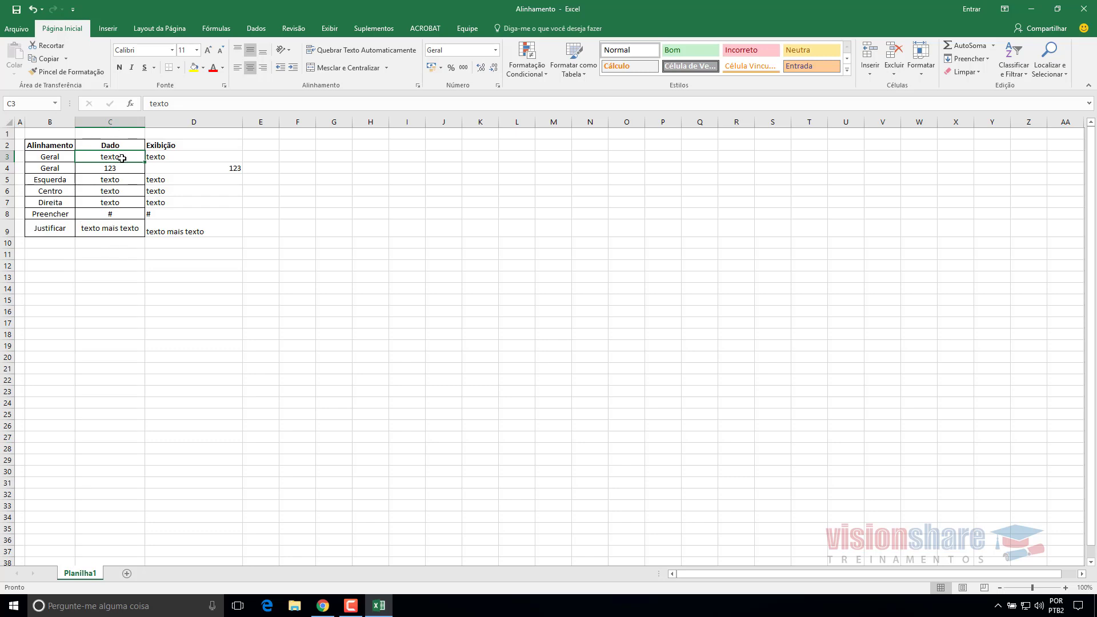
pyautogui.click(196, 144)
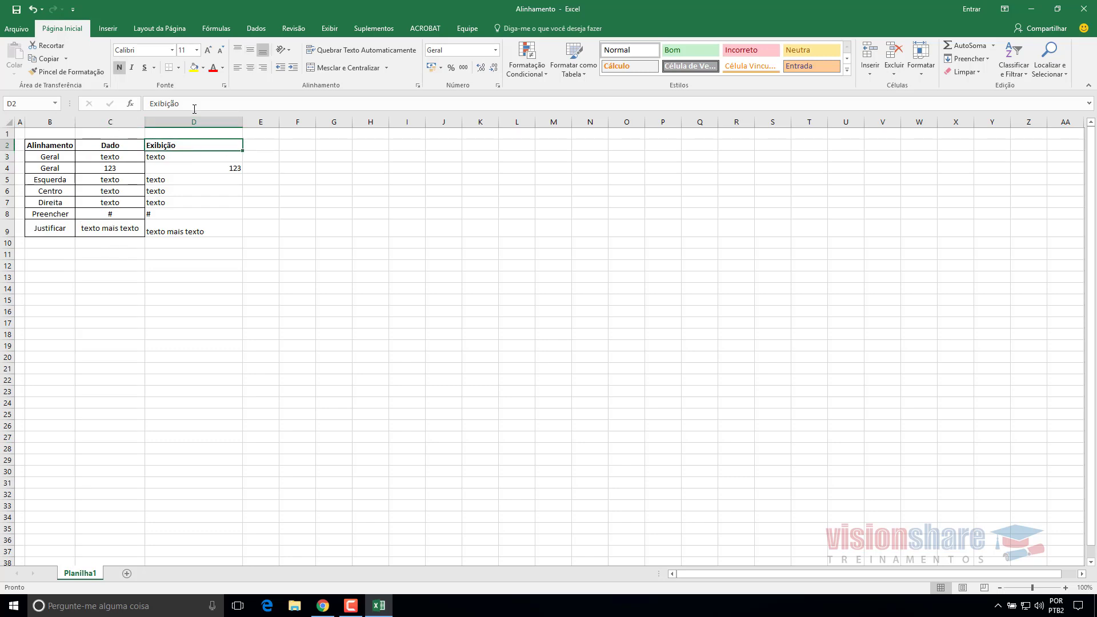
pyautogui.click(192, 122)
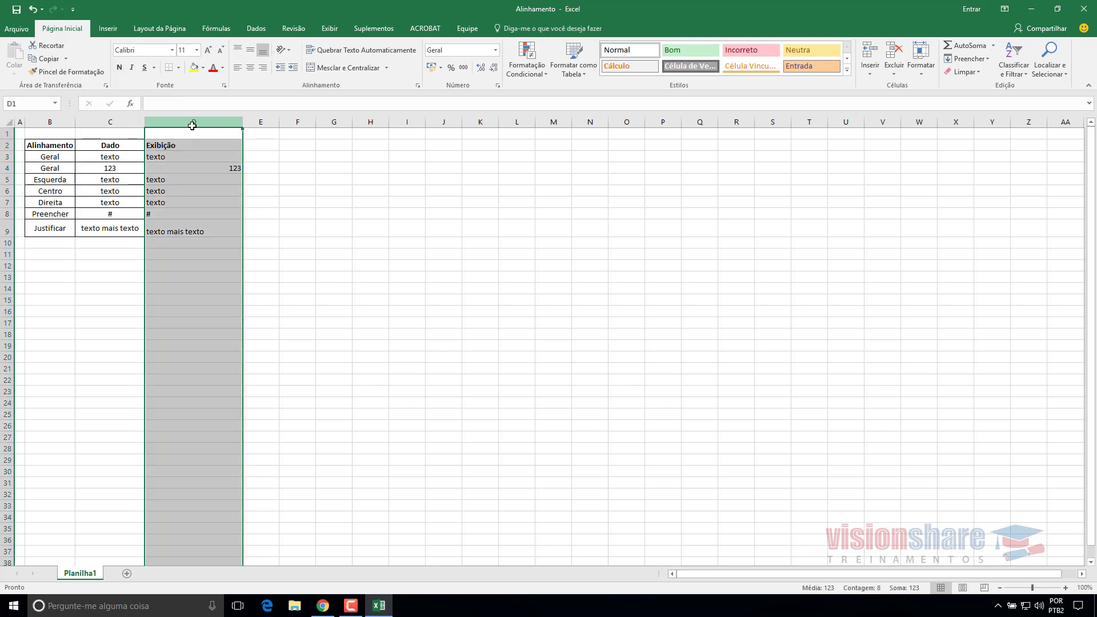
pyautogui.click(350, 256)
pyautogui.click(175, 158)
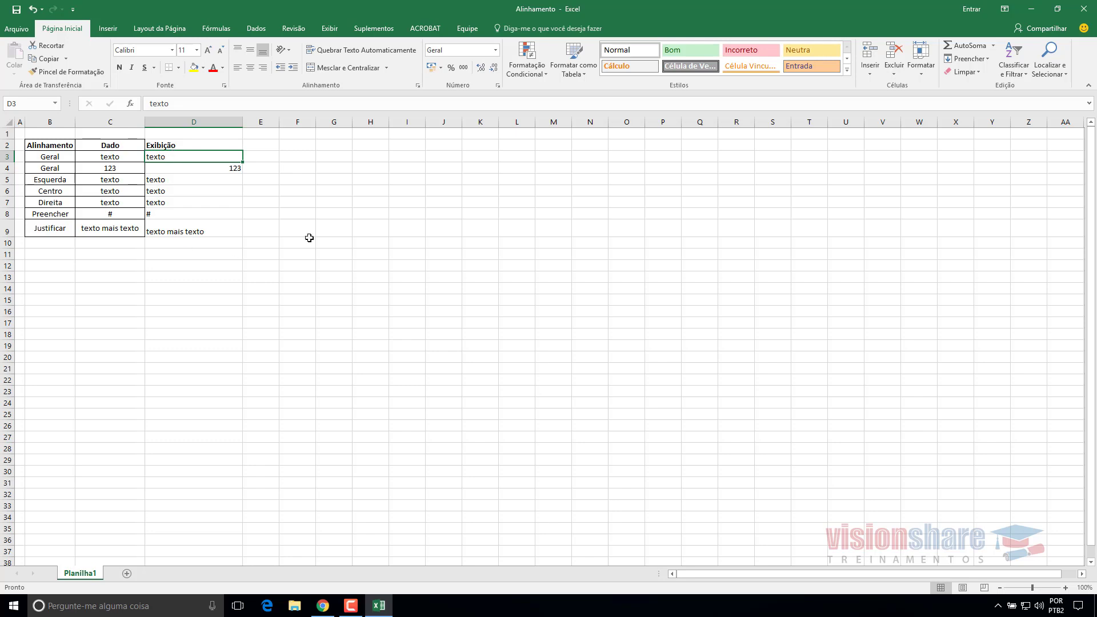
# Step: Widen column E to roughly double its width
pyautogui.click(262, 158)
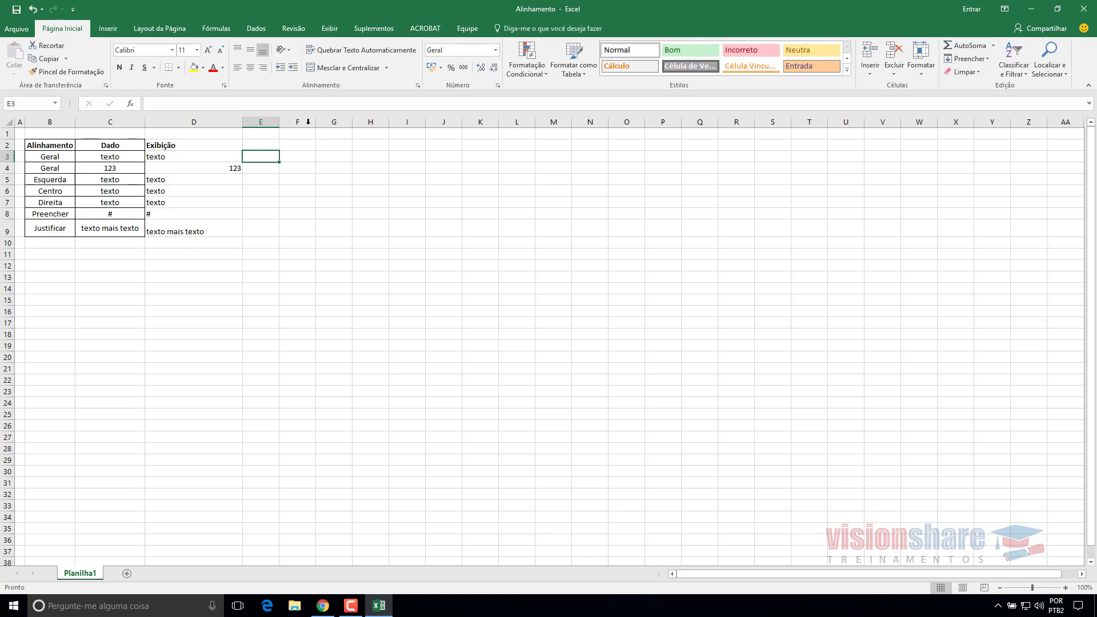
pyautogui.moveTo(279, 122); pyautogui.dragTo(316, 124)
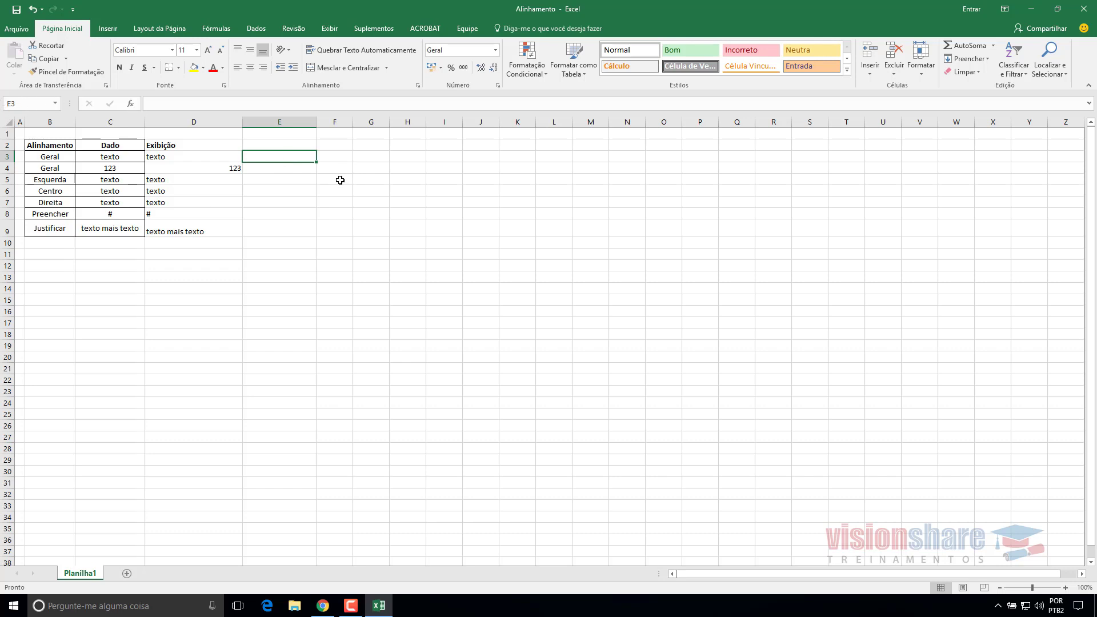
# Step: Enter the sample text "teclado" in E3 to test general alignment of text, and clear the cell
pyautogui.write('teclado')
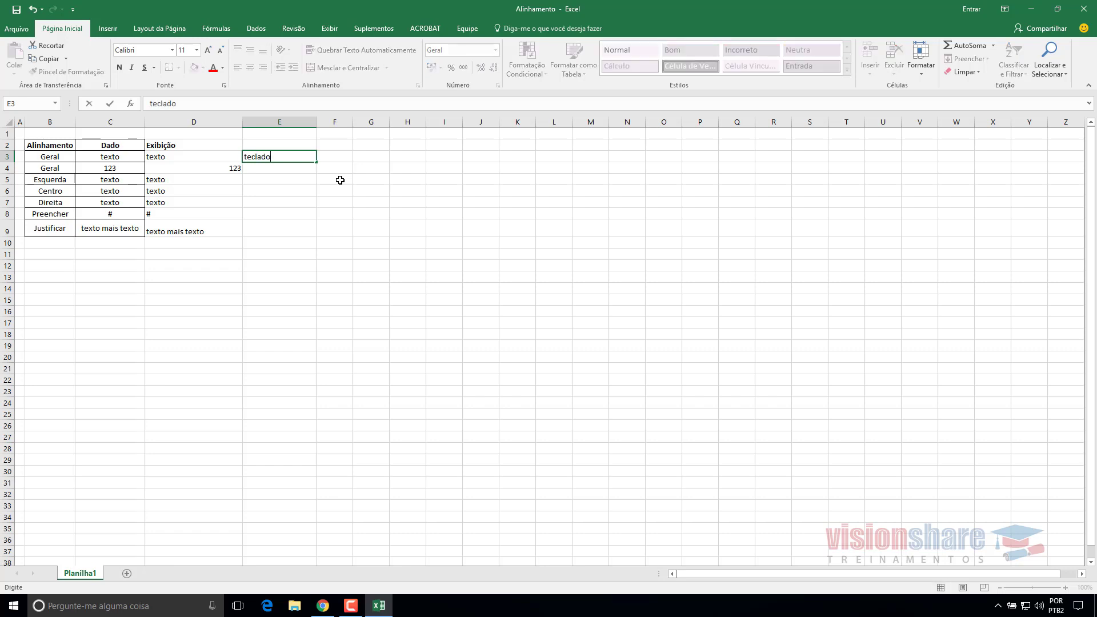
pyautogui.press('Return')
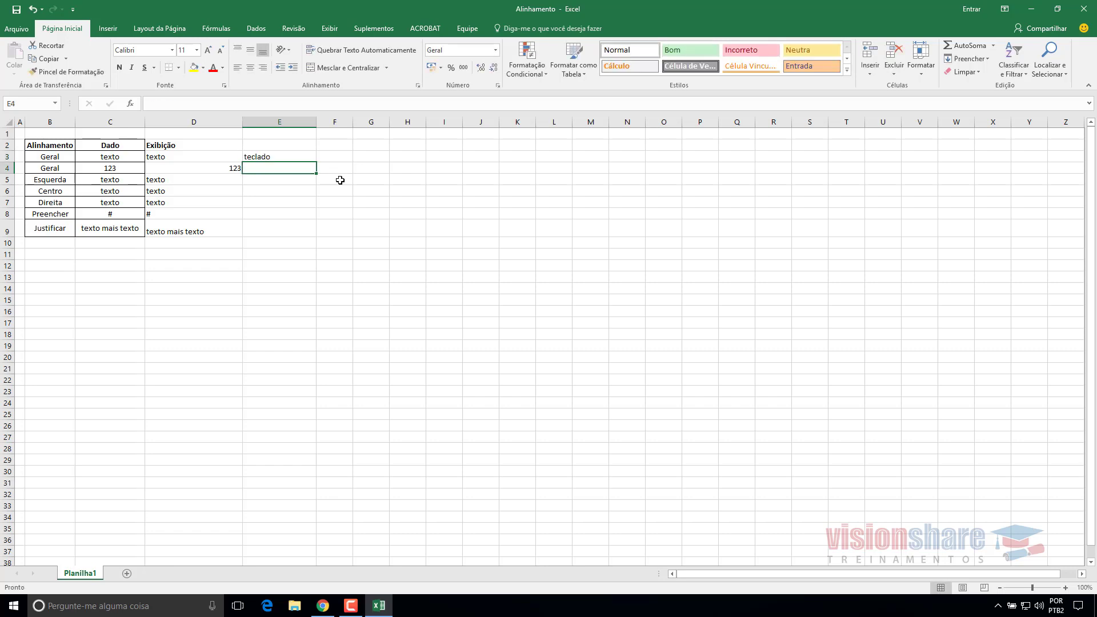
pyautogui.click(279, 159)
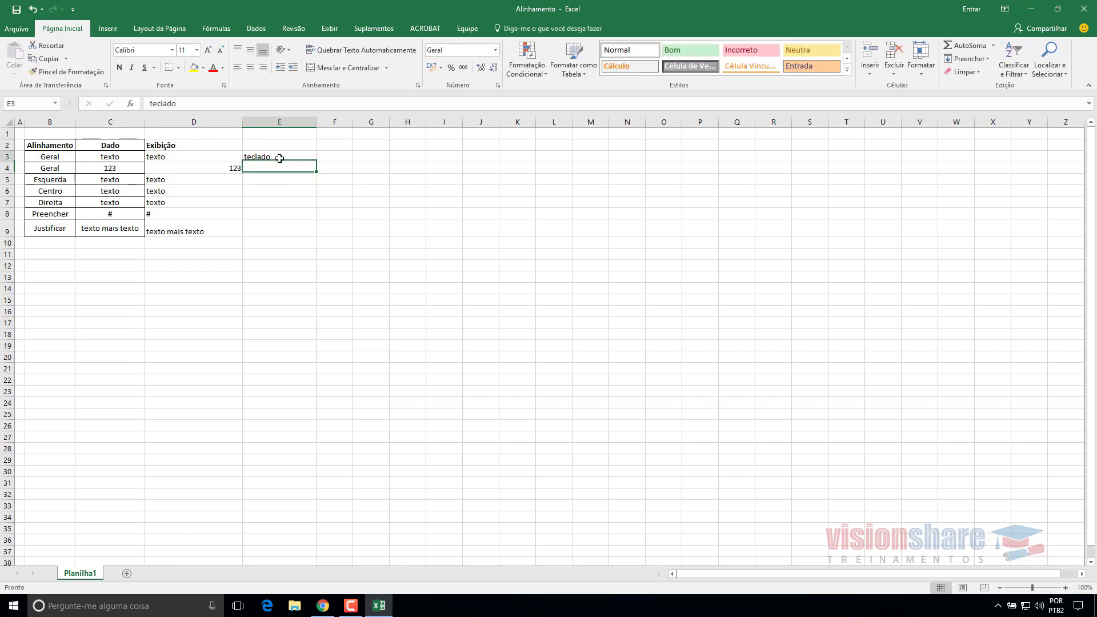
pyautogui.press('Delete')
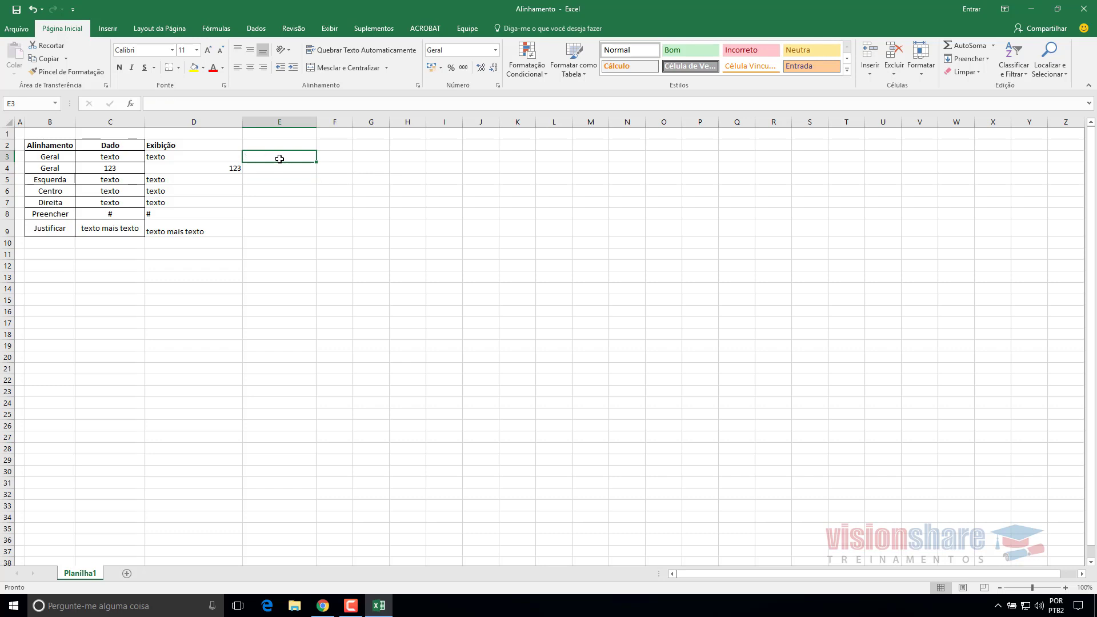
# Step: Enter the sample number 565 in E4 to test general alignment of numbers, and clear the cell
pyautogui.click(131, 168)
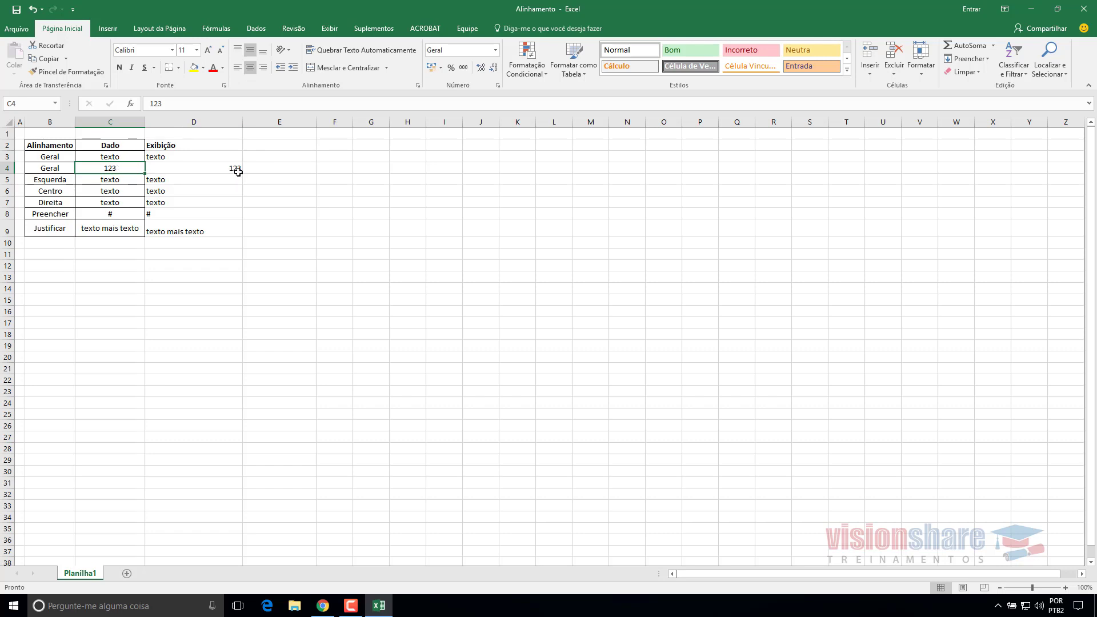
pyautogui.click(284, 167)
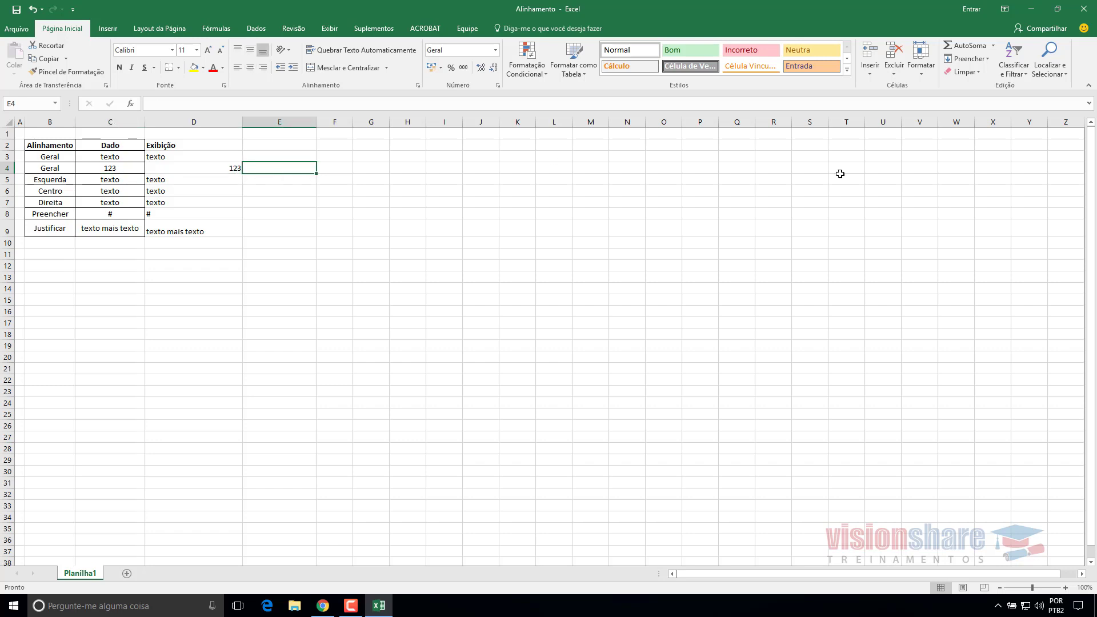
pyautogui.write('5')
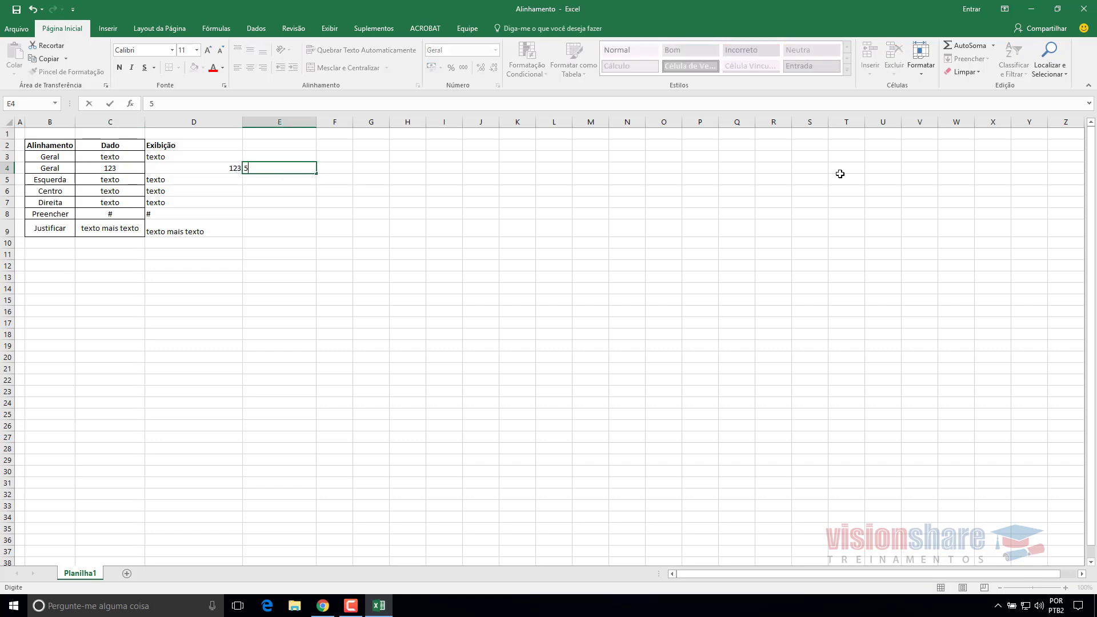
pyautogui.write('65')
pyautogui.press('Return')
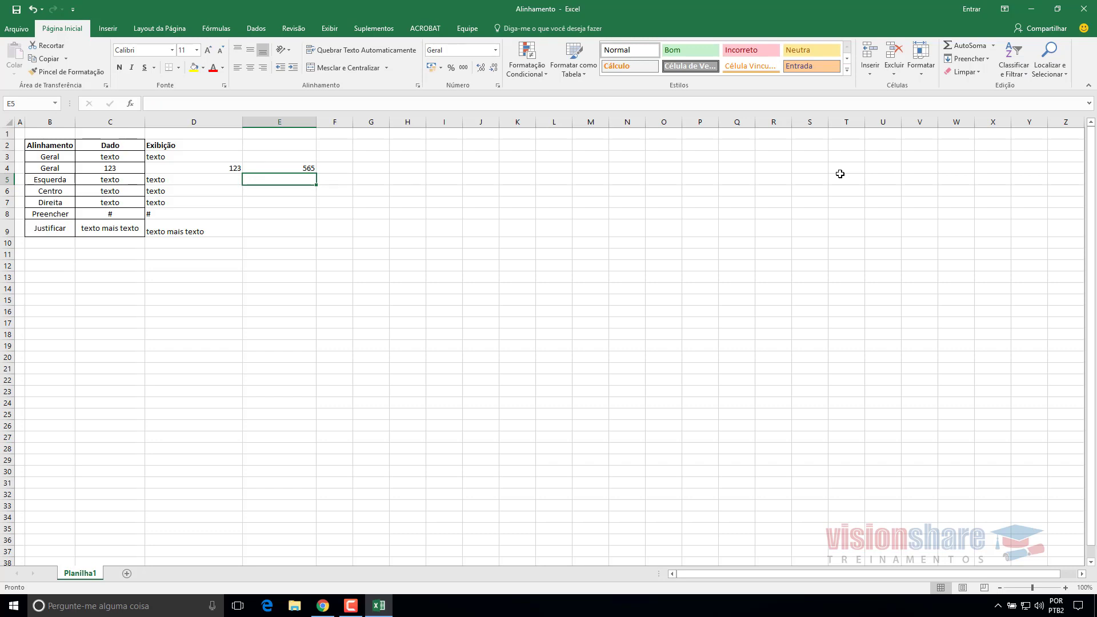
pyautogui.click(290, 170)
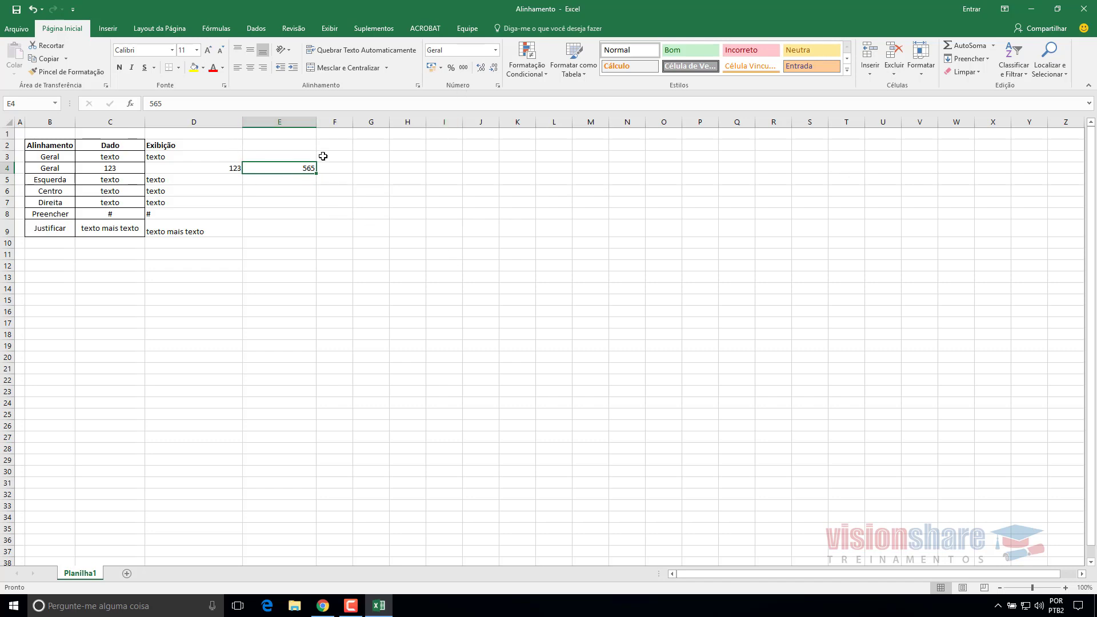
pyautogui.press('Delete')
# Step: Review the Esquerda row and the display cells D5, D6 and D7 for left, center and right alignment
pyautogui.click(68, 179)
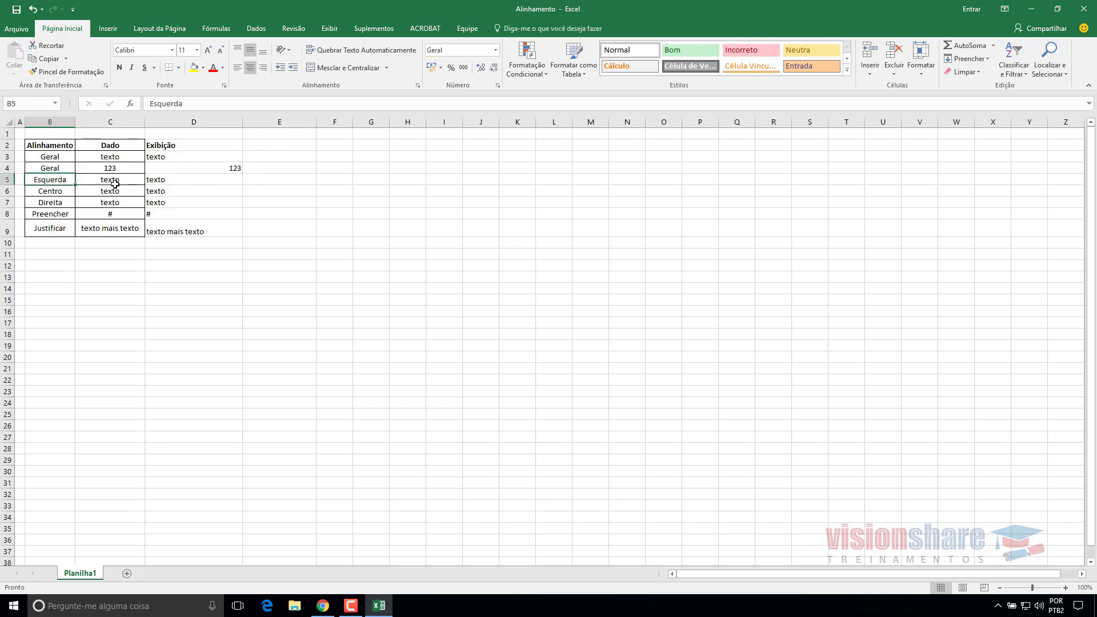
pyautogui.click(195, 182)
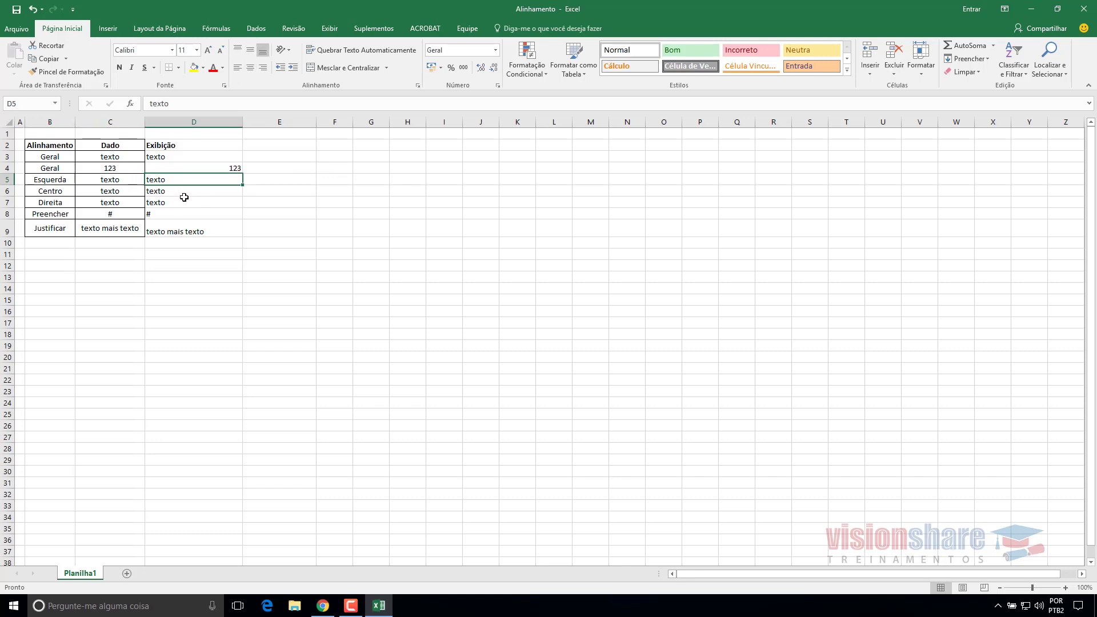
pyautogui.click(172, 191)
pyautogui.click(175, 203)
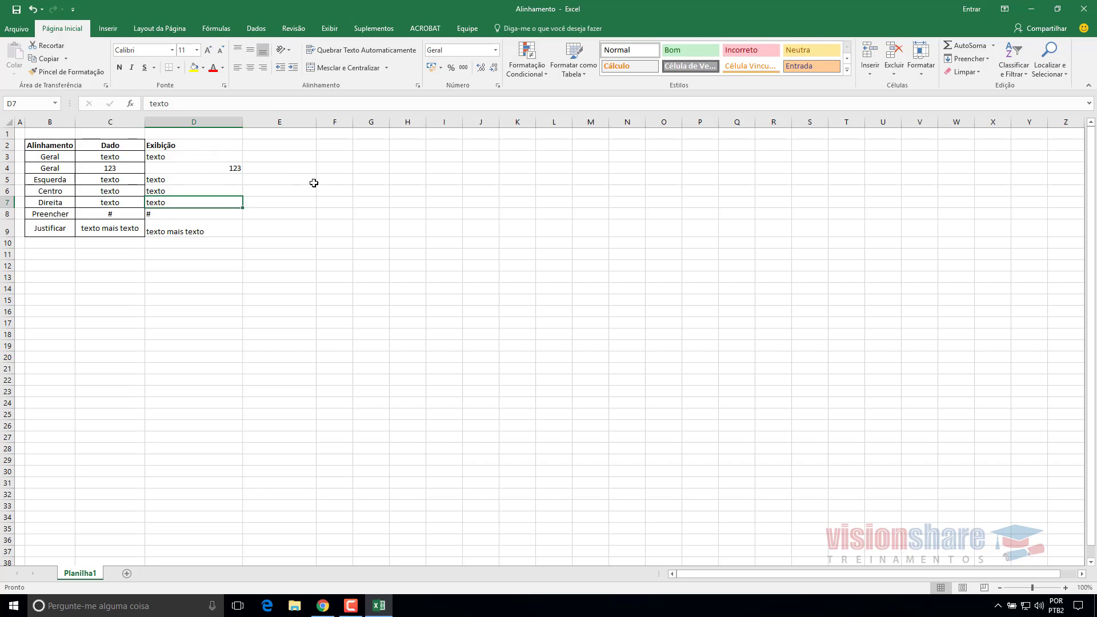
pyautogui.click(195, 182)
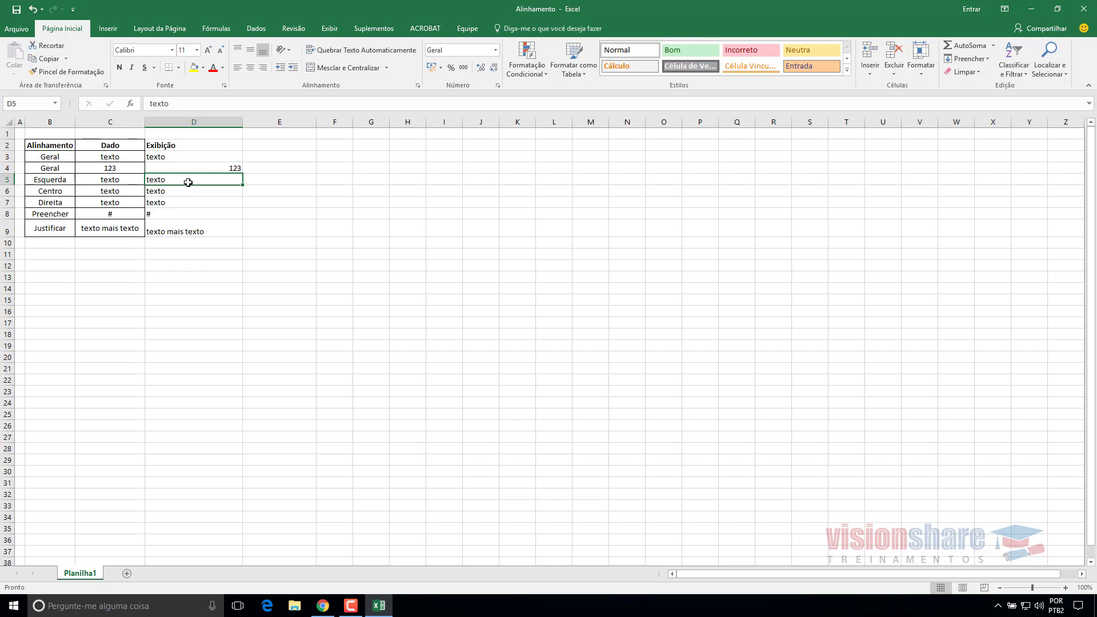
# Step: Center the sample text horizontally in D6, the display cell of the Centro row
pyautogui.click(160, 192)
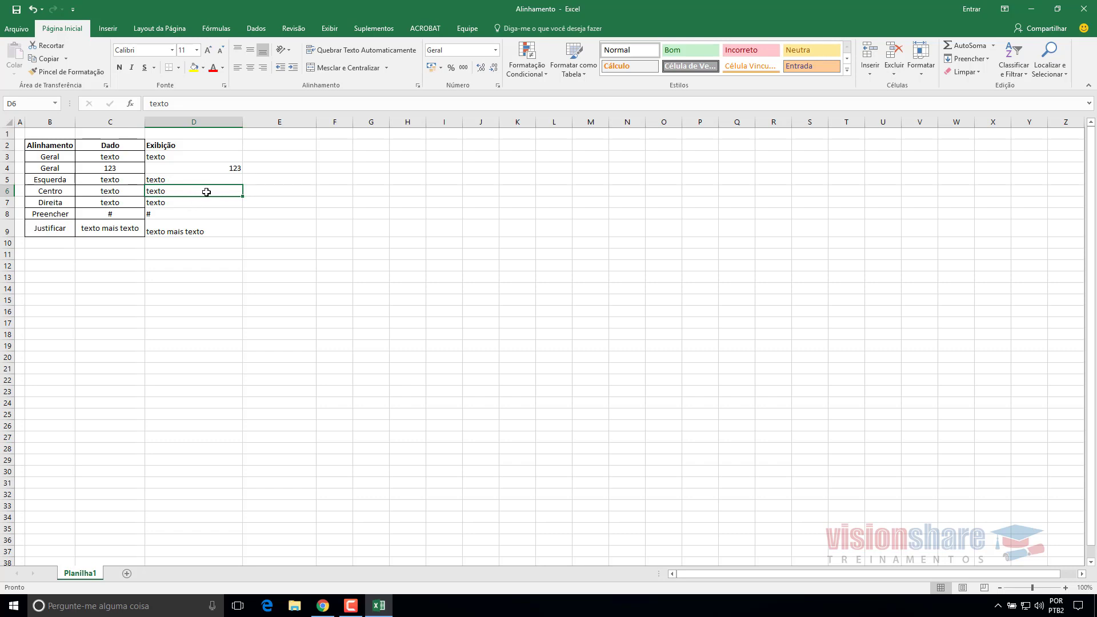
pyautogui.click(250, 68)
pyautogui.click(269, 212)
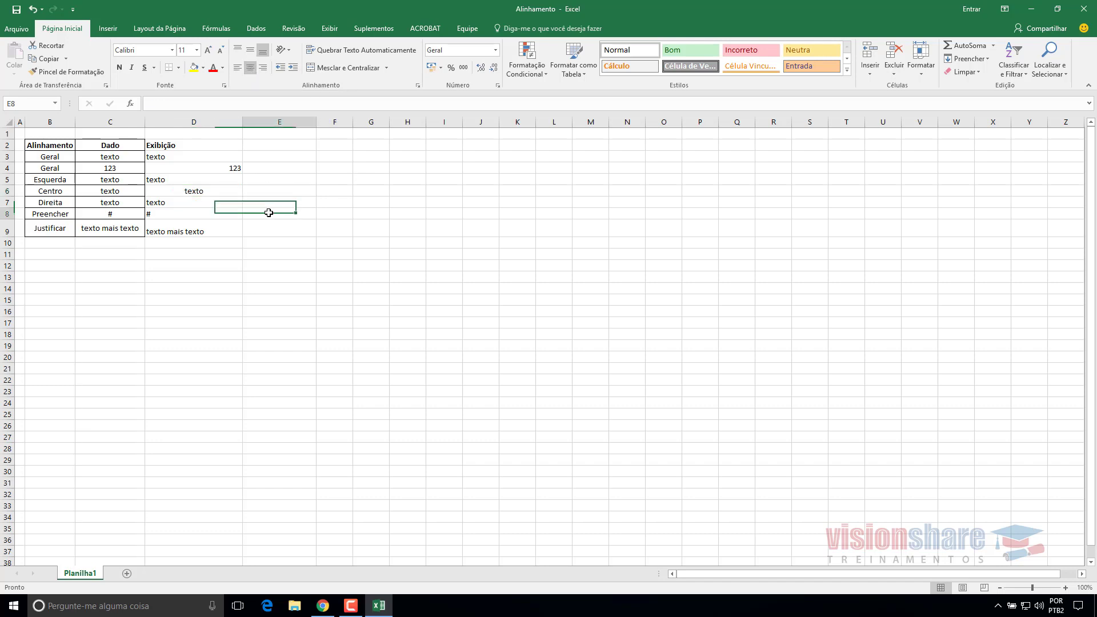
pyautogui.click(206, 187)
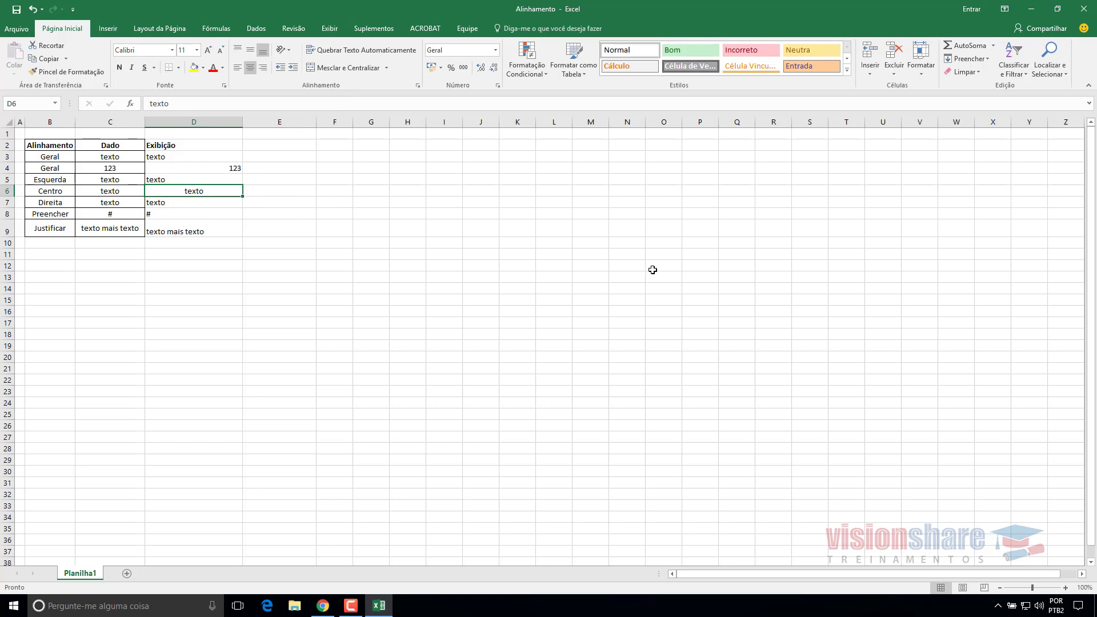
# Step: Right-align the sample text in D7, the display cell of the Direita row
pyautogui.click(202, 206)
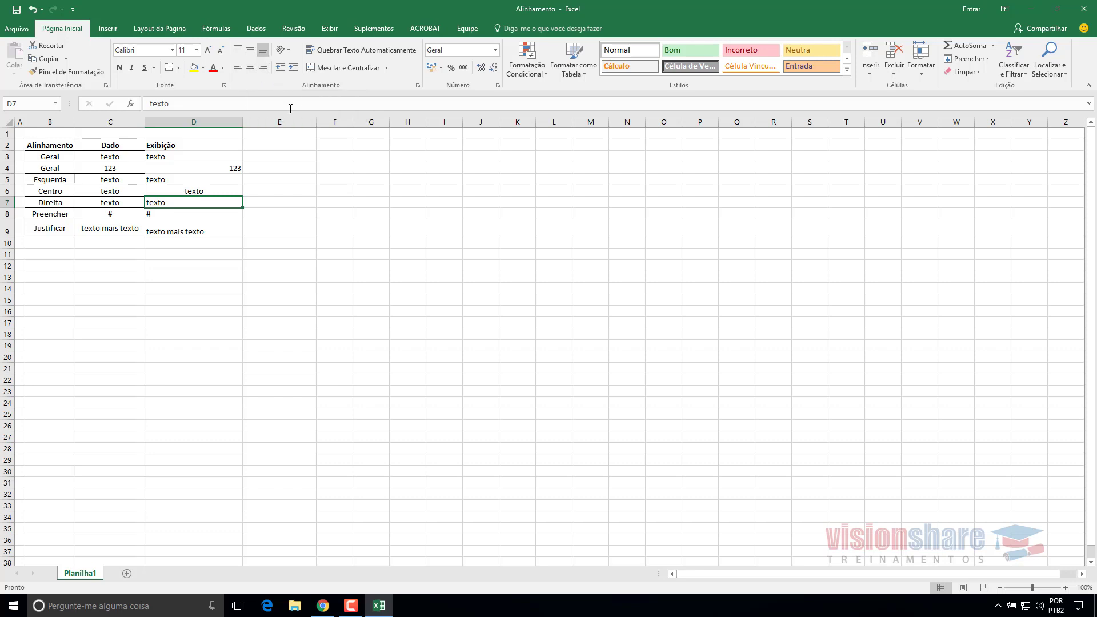
pyautogui.click(265, 73)
pyautogui.click(268, 243)
pyautogui.click(225, 206)
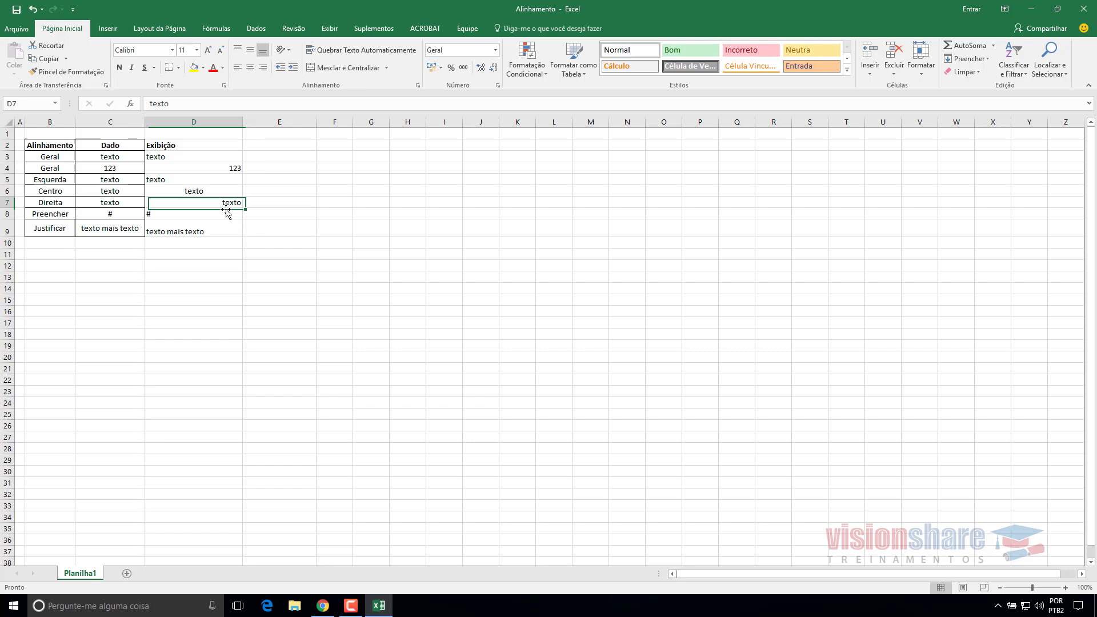
pyautogui.click(349, 268)
pyautogui.click(224, 204)
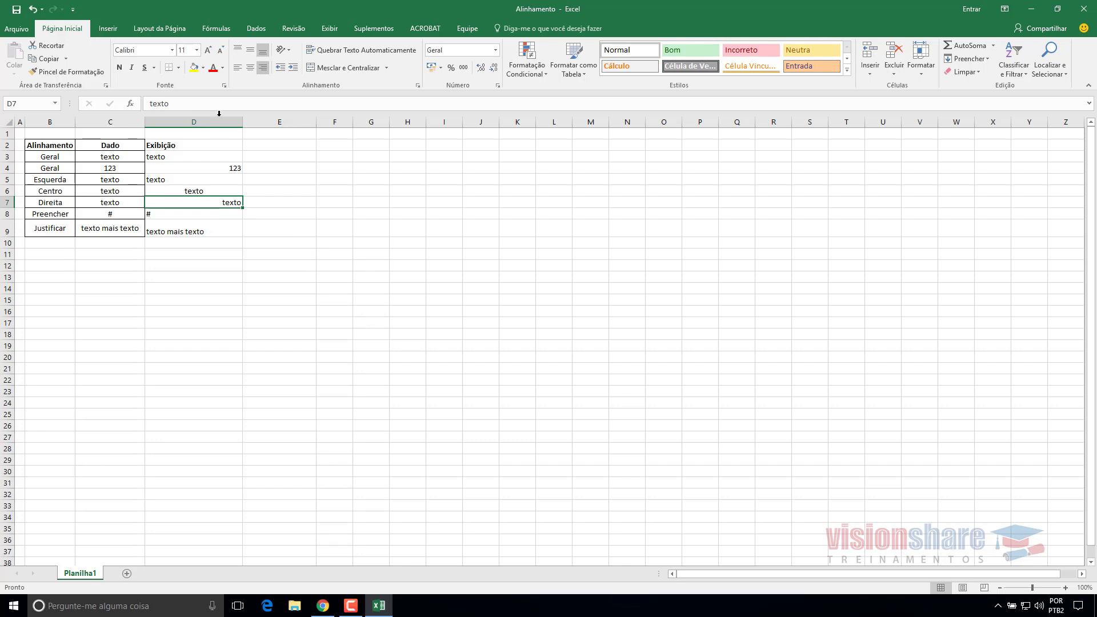
# Step: Set the horizontal alignment of D8 to Preencher and widen column D slightly to test the fill
pyautogui.click(197, 216)
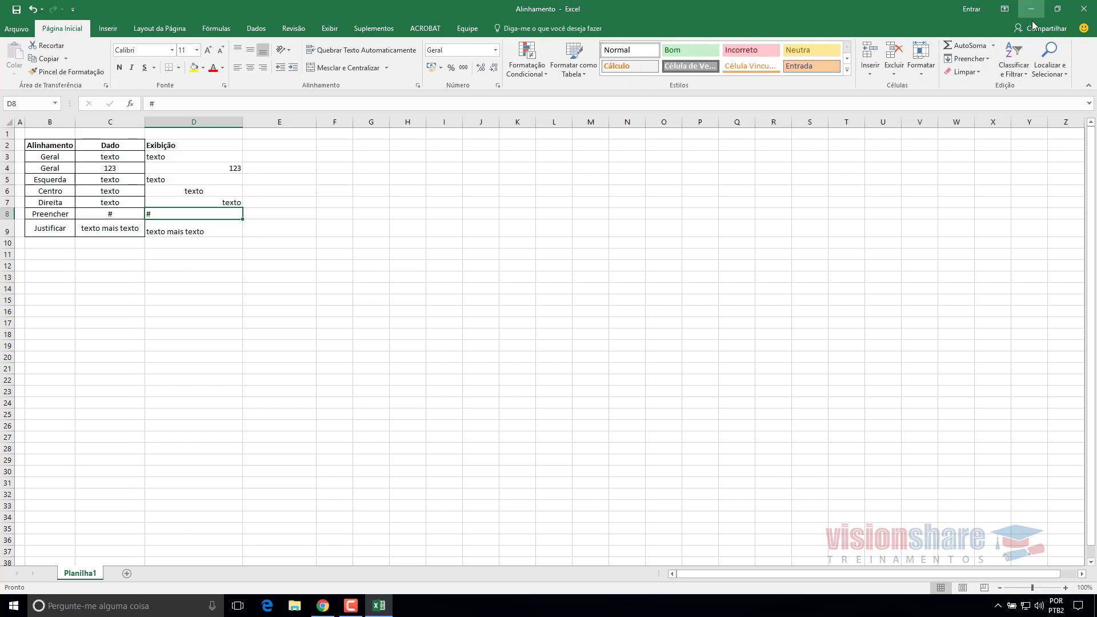
pyautogui.click(992, 46)
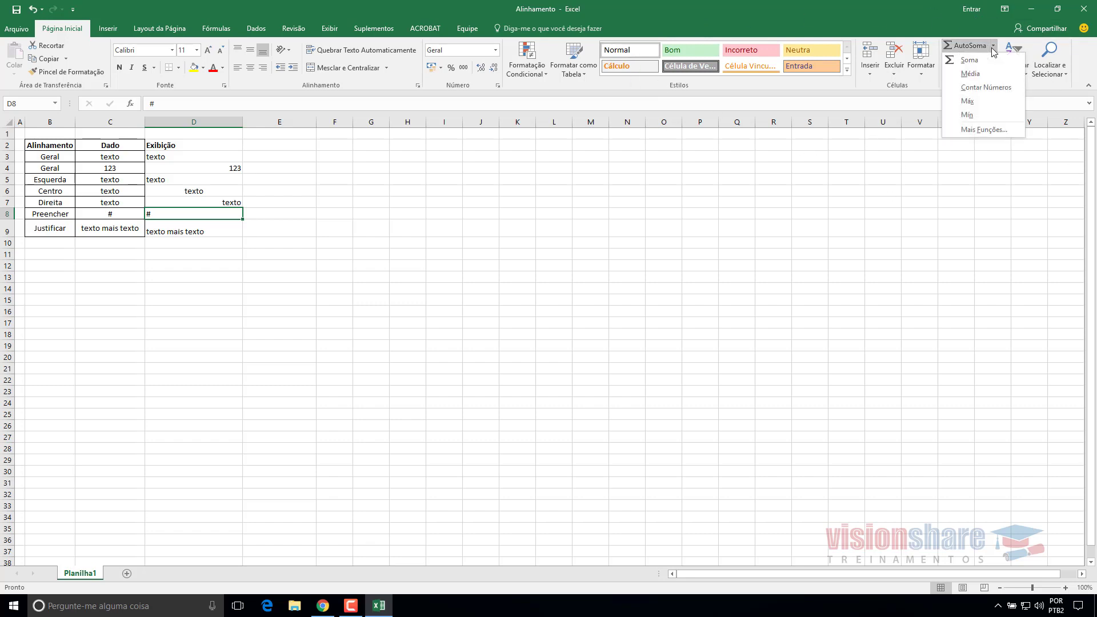
pyautogui.click(801, 22)
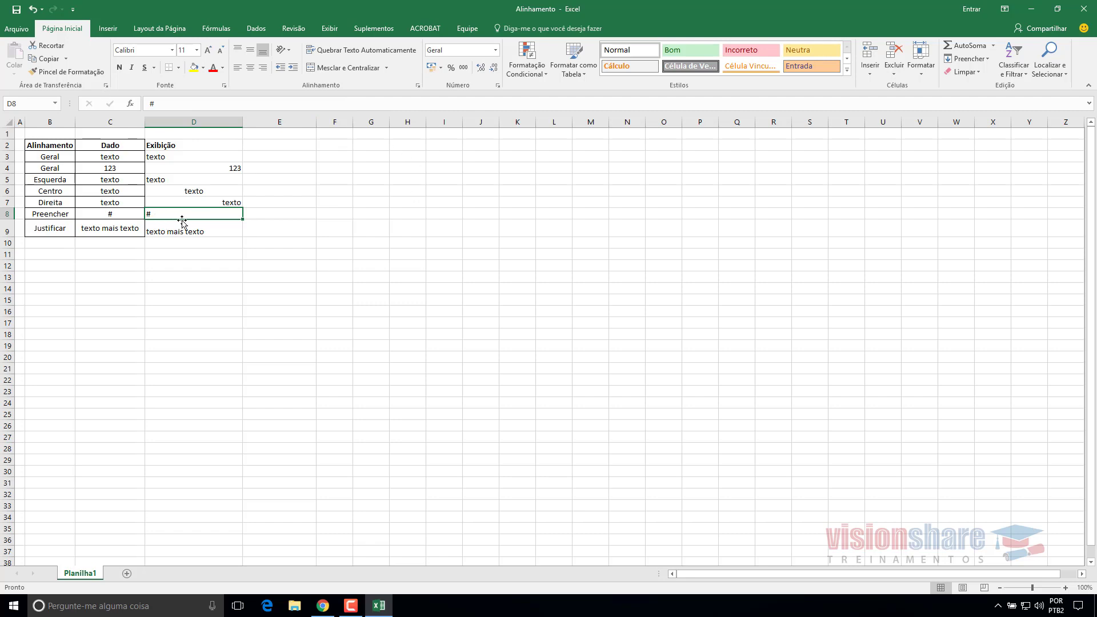
pyautogui.click(418, 85)
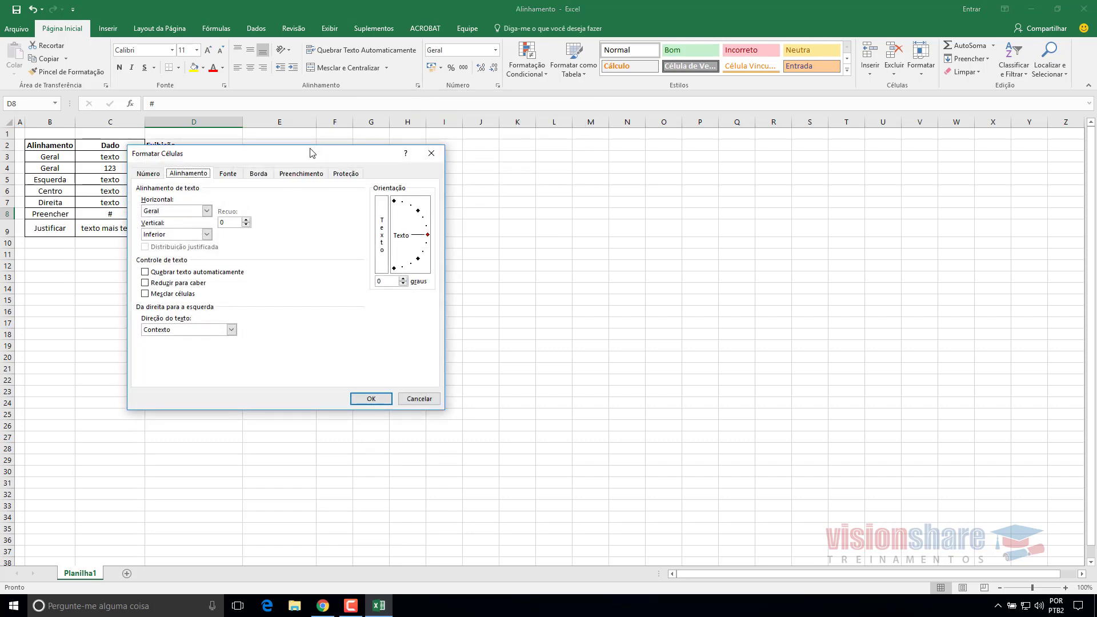
pyautogui.moveTo(310, 153); pyautogui.dragTo(477, 151)
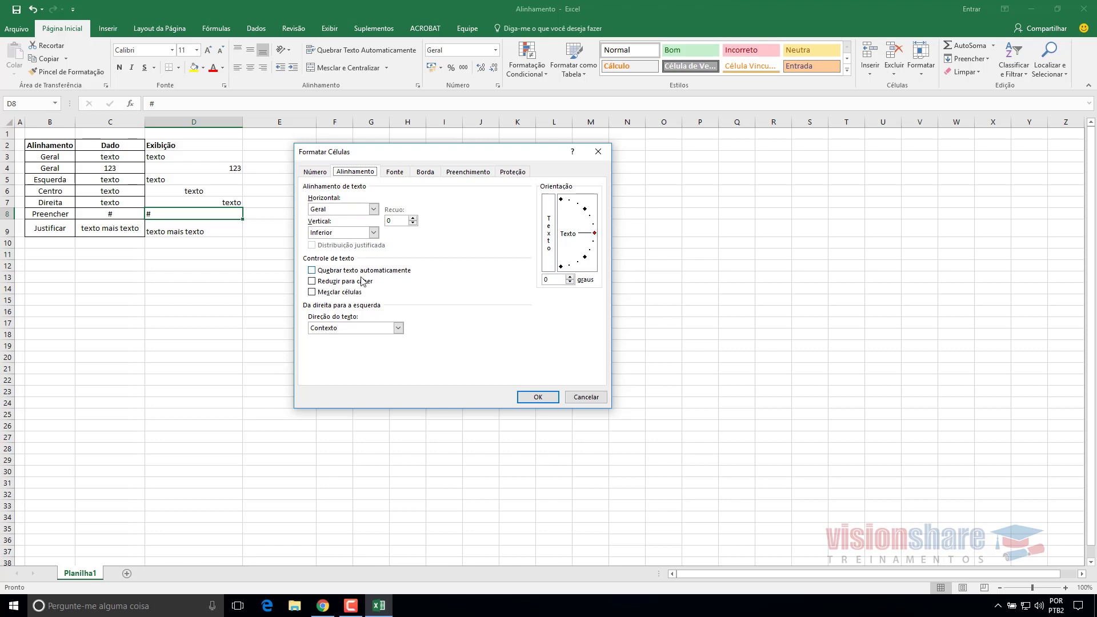
pyautogui.click(373, 210)
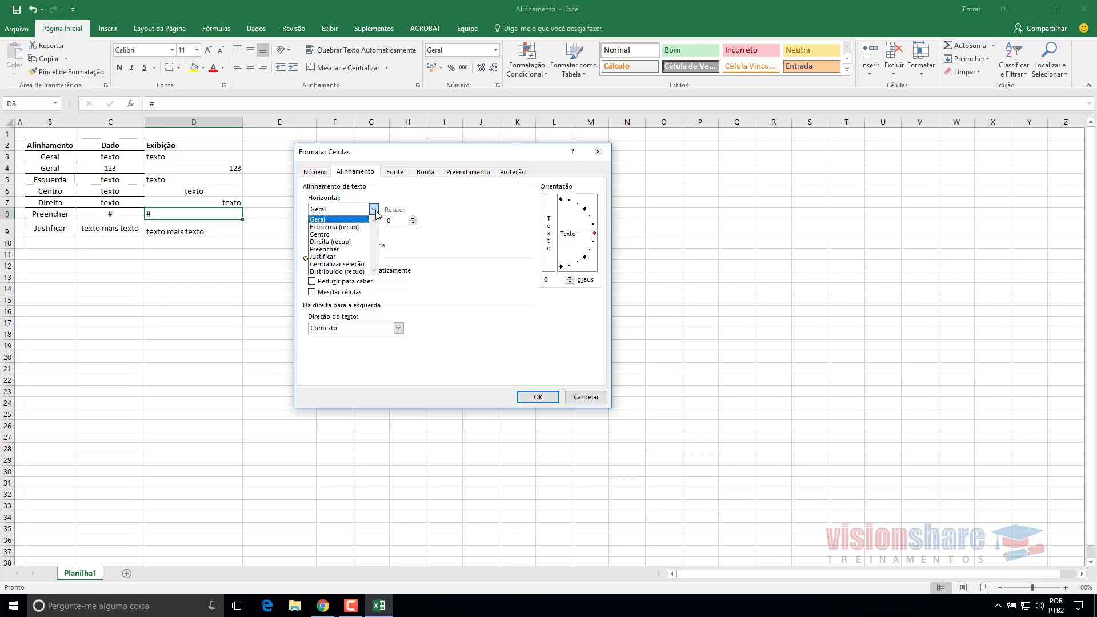
pyautogui.click(349, 249)
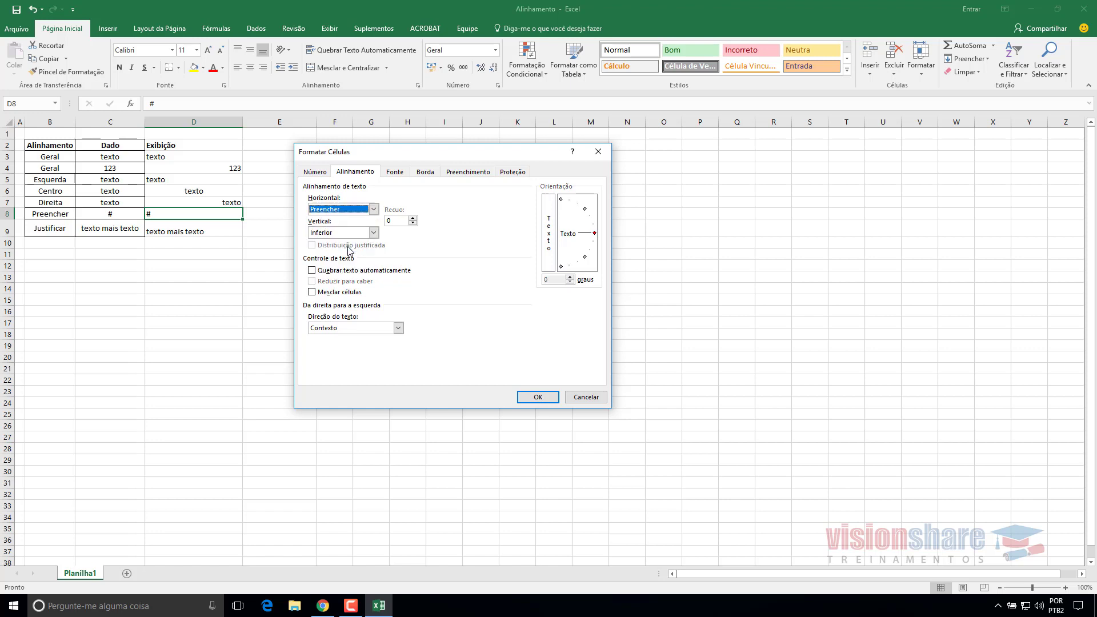
pyautogui.click(546, 399)
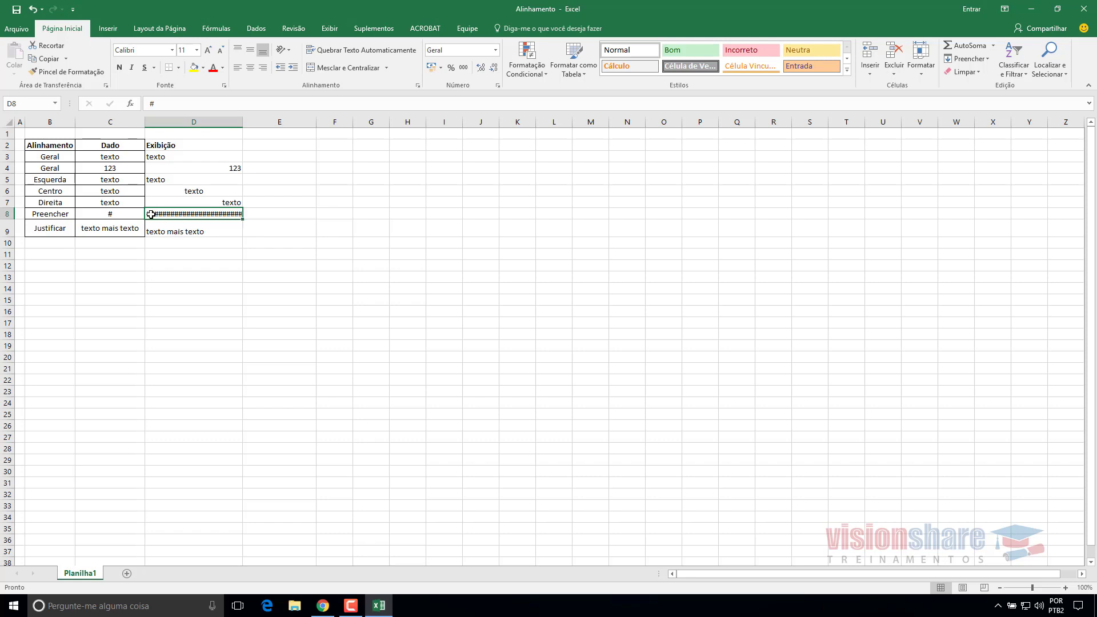
pyautogui.moveTo(242, 127)
pyautogui.mouseDown()
pyautogui.moveTo(782, 126)
pyautogui.moveTo(243, 127)
pyautogui.moveTo(258, 127)
pyautogui.mouseUp()
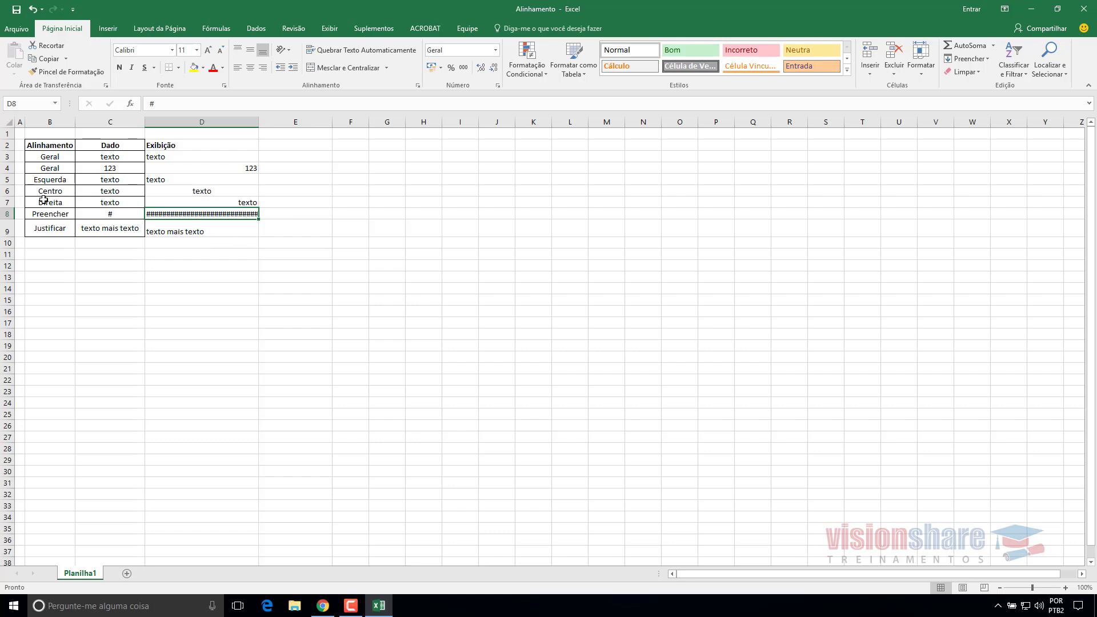
# Step: Set the horizontal alignment of D9, the display cell of the Justificar row, to Justificar
pyautogui.click(49, 232)
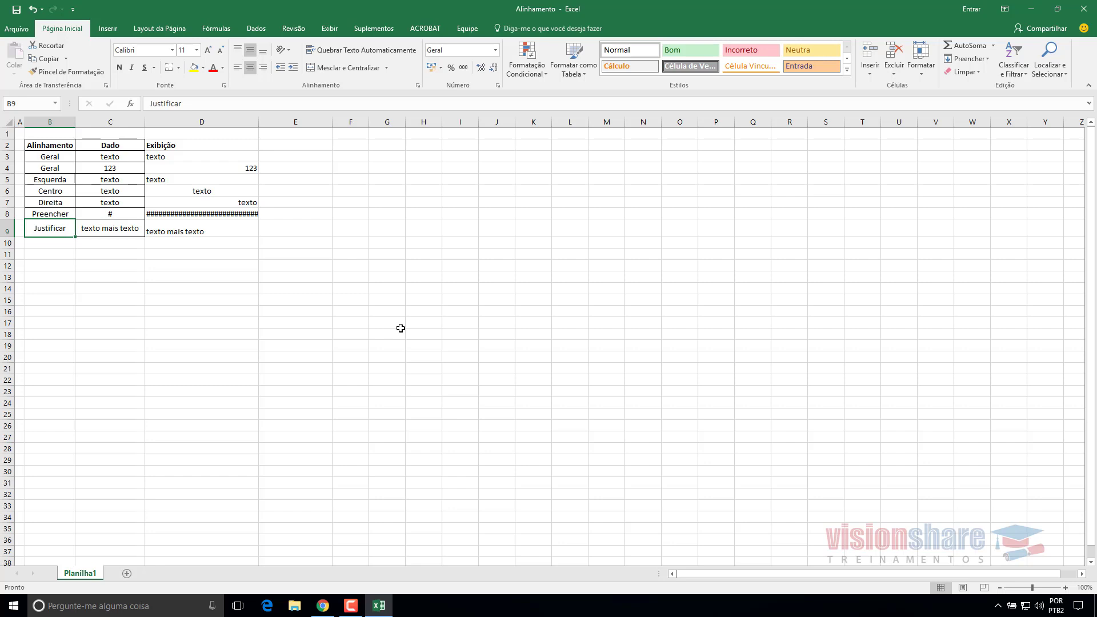
pyautogui.click(177, 230)
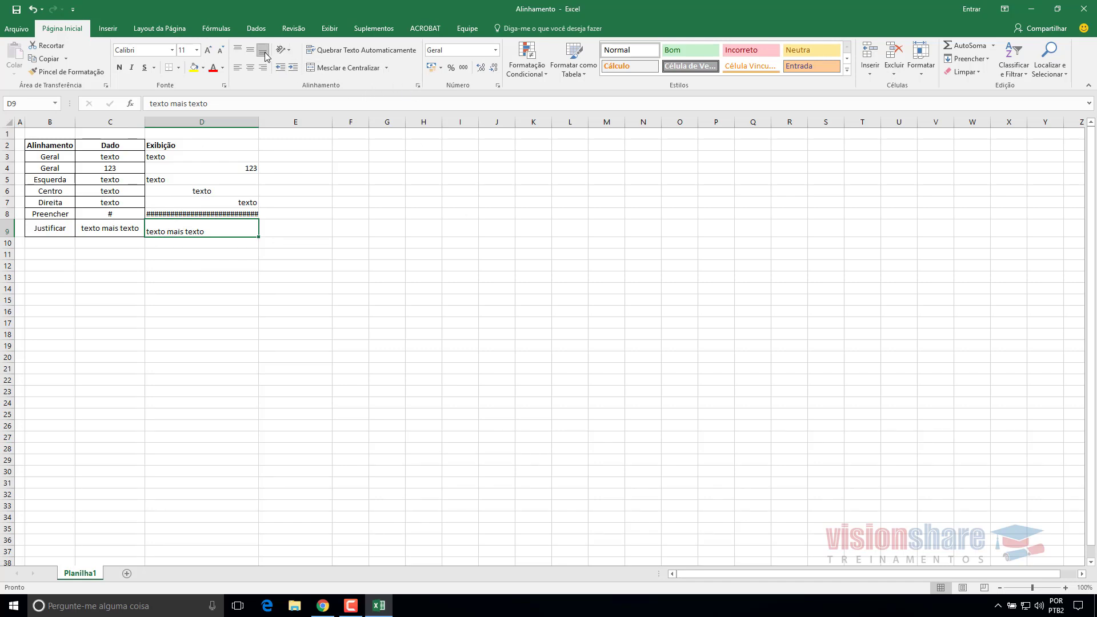
pyautogui.click(418, 86)
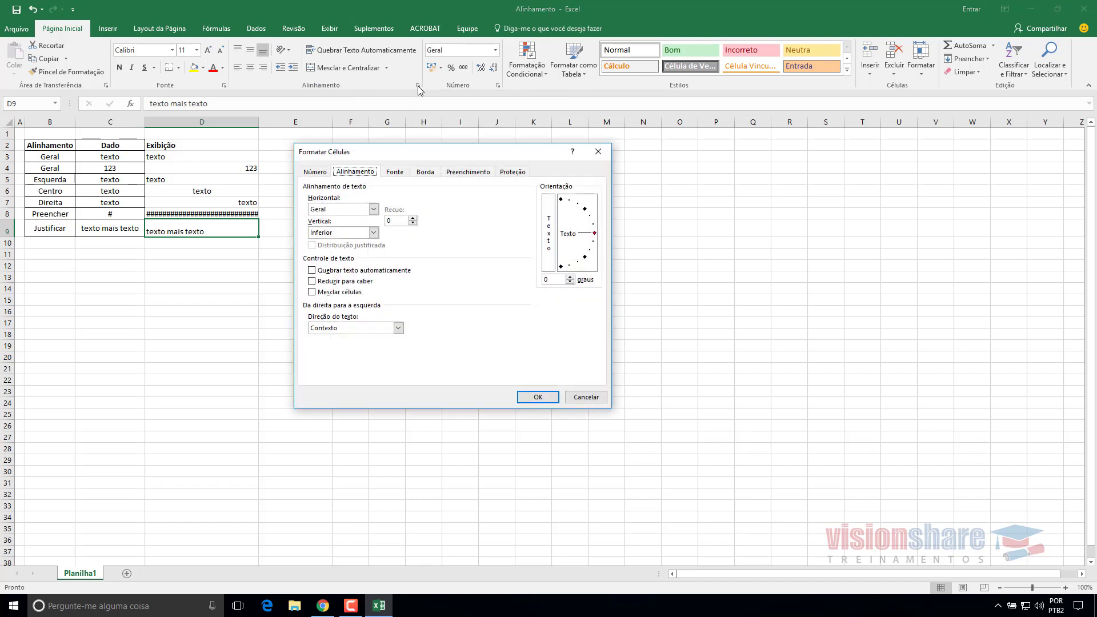
pyautogui.click(351, 210)
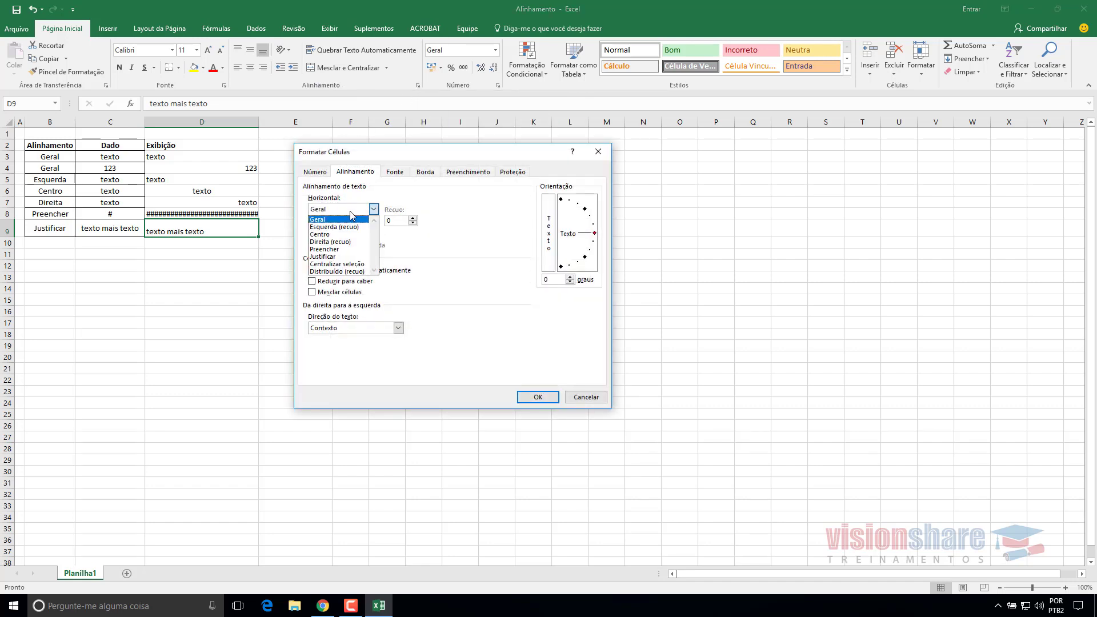
pyautogui.click(326, 257)
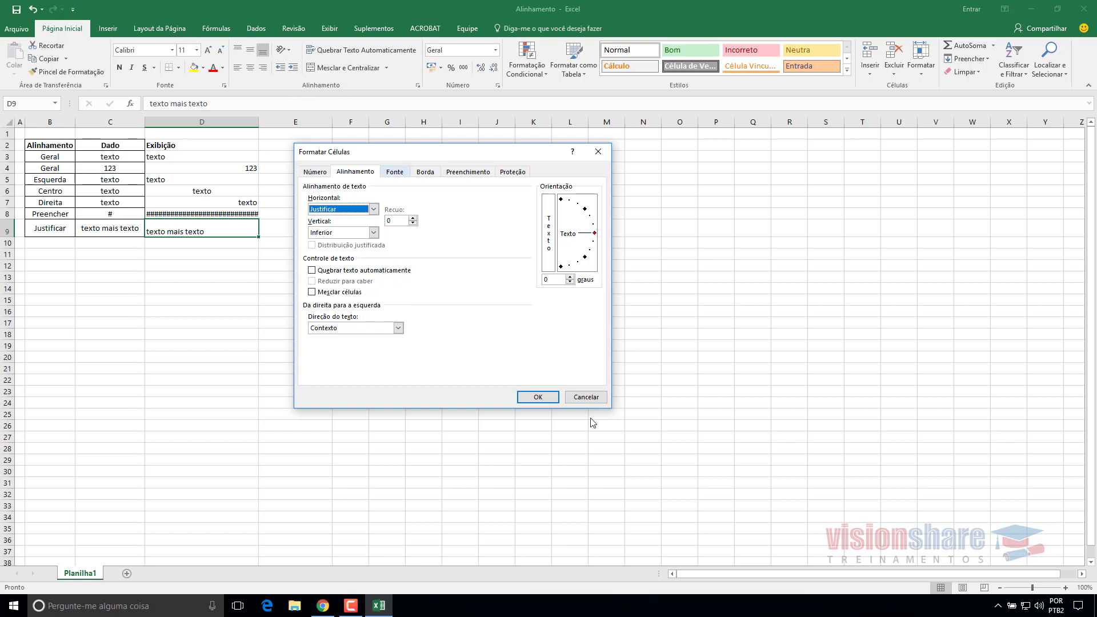
pyautogui.click(539, 399)
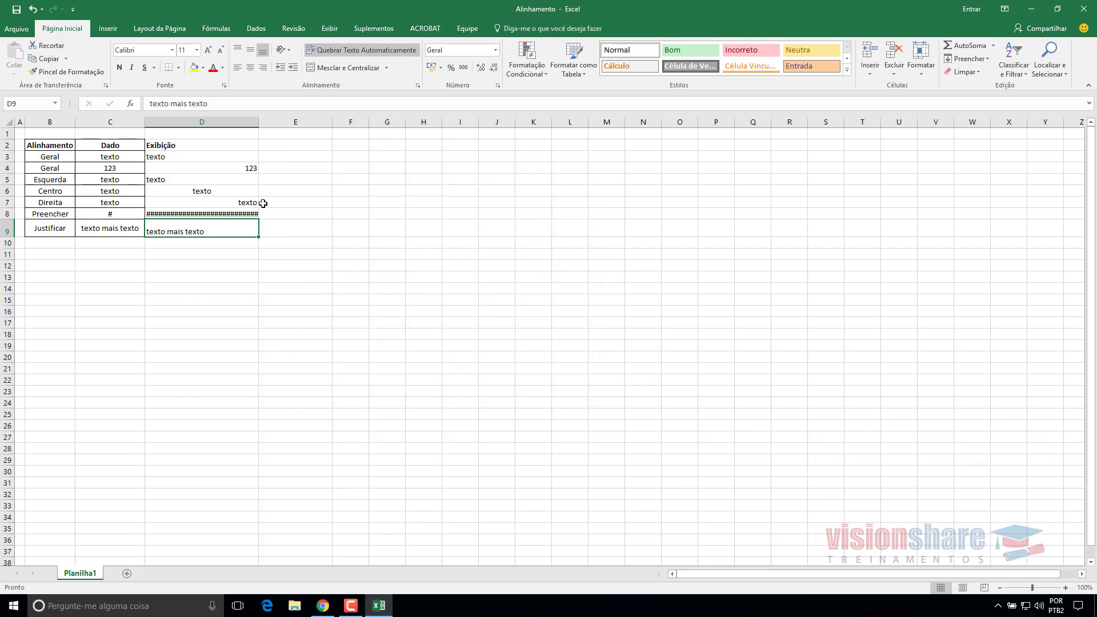
# Step: Narrow column D until the justified text in D9 wraps, and increase the height of row 9 to fit both lines
pyautogui.moveTo(258, 121); pyautogui.dragTo(202, 118)
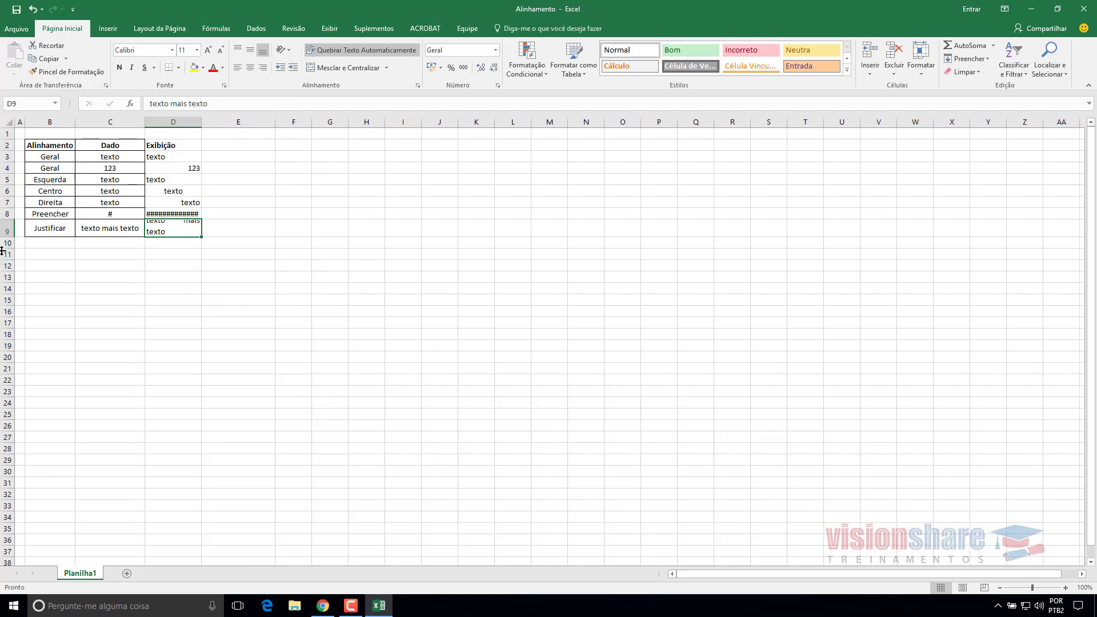
pyautogui.moveTo(8, 236); pyautogui.dragTo(6, 247)
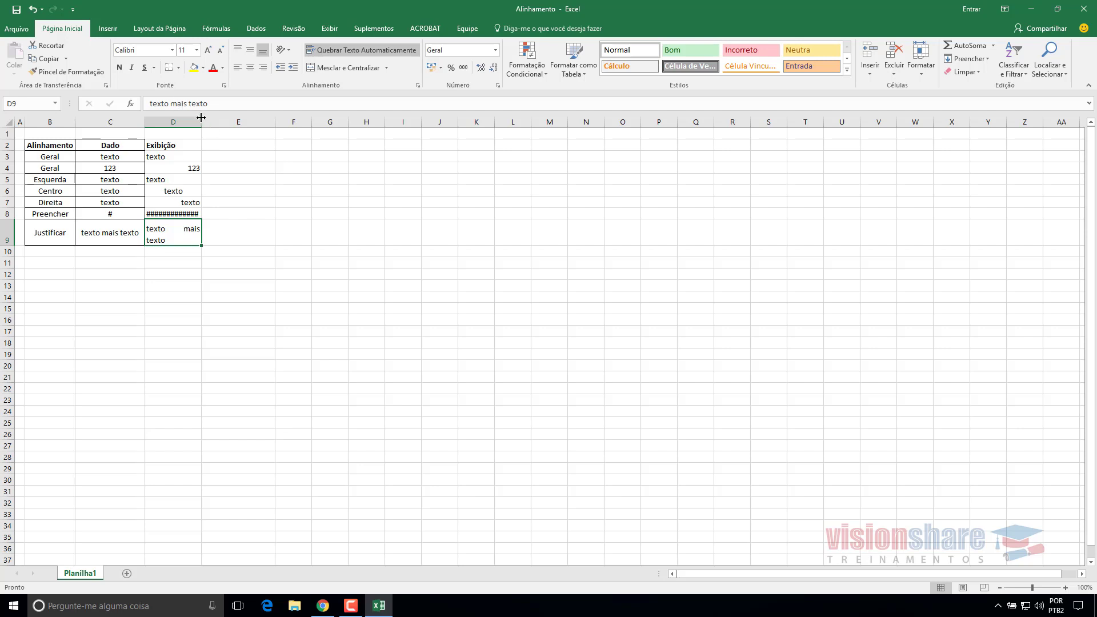
pyautogui.moveTo(201, 123); pyautogui.dragTo(187, 123)
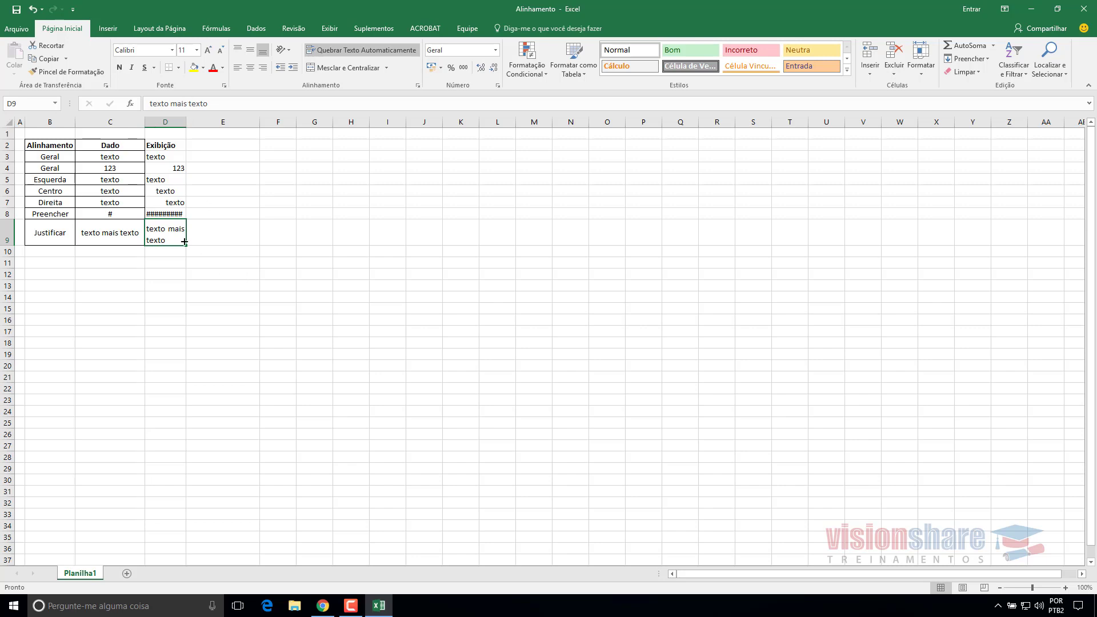
pyautogui.moveTo(173, 145); pyautogui.dragTo(164, 231)
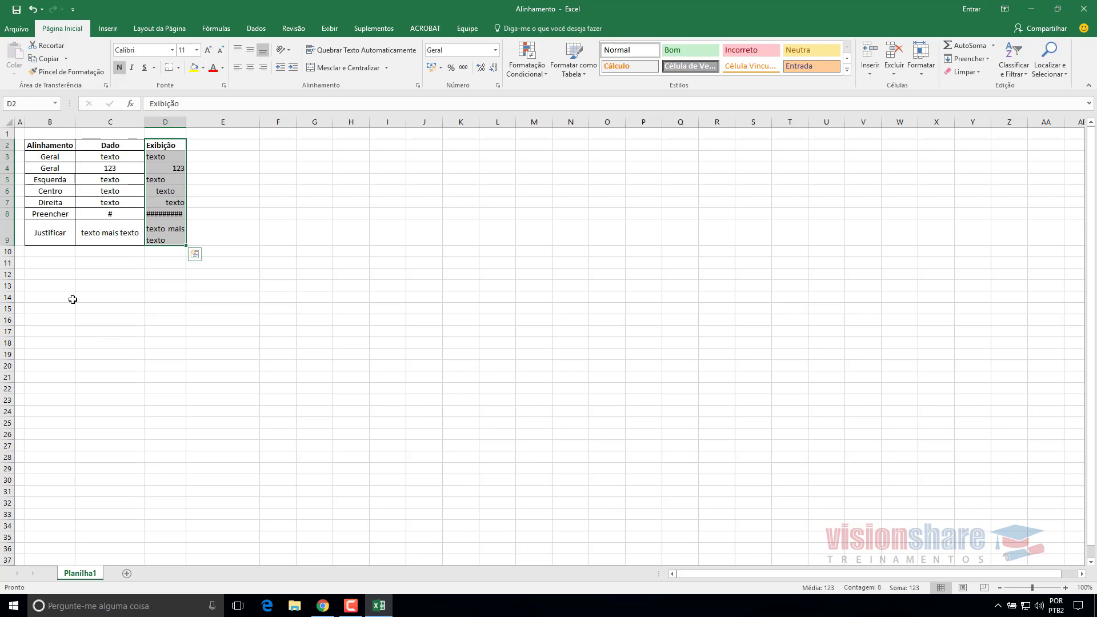
# Step: Start a second list below the table with "Alinhamento" in B12, "Superior" in B13 and "Recuo" in B14
pyautogui.click(50, 273)
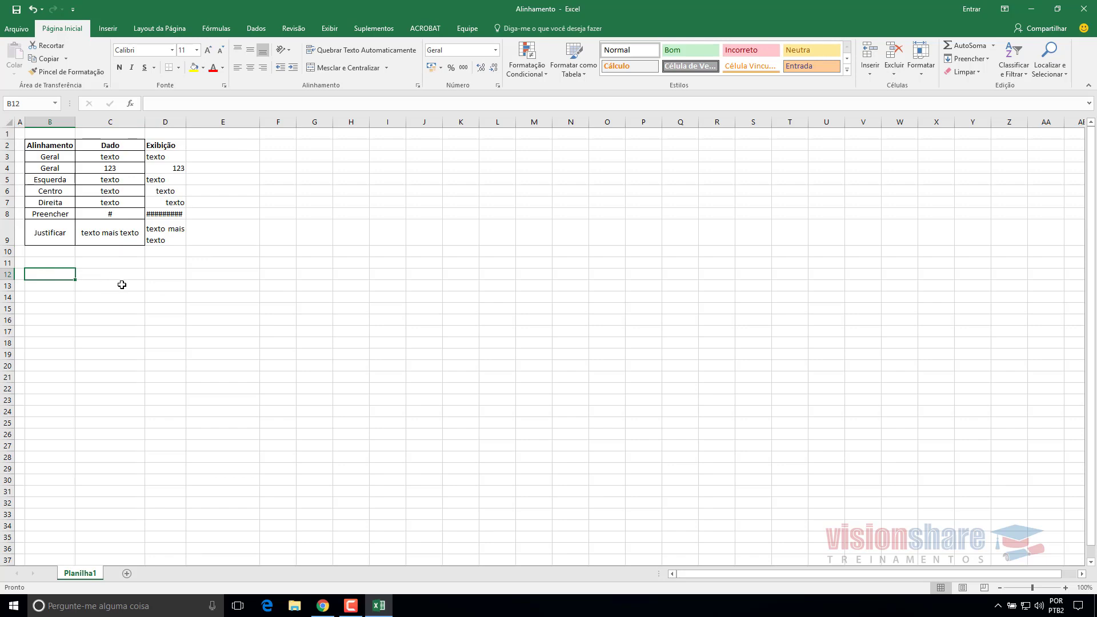
pyautogui.write('Alinha')
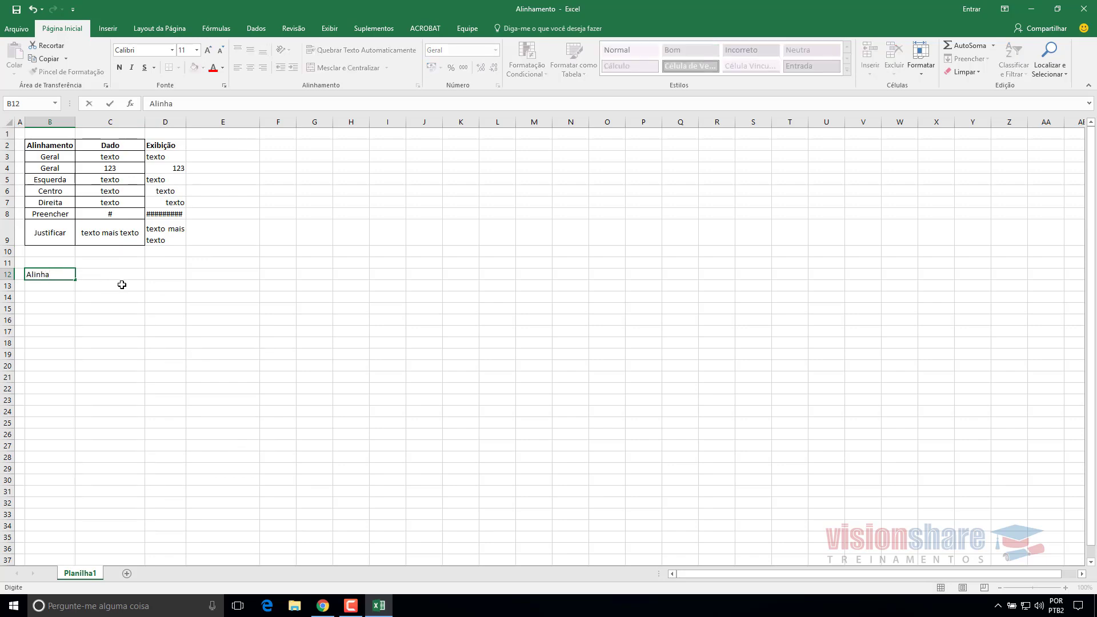
pyautogui.write('mento')
pyautogui.press('Return')
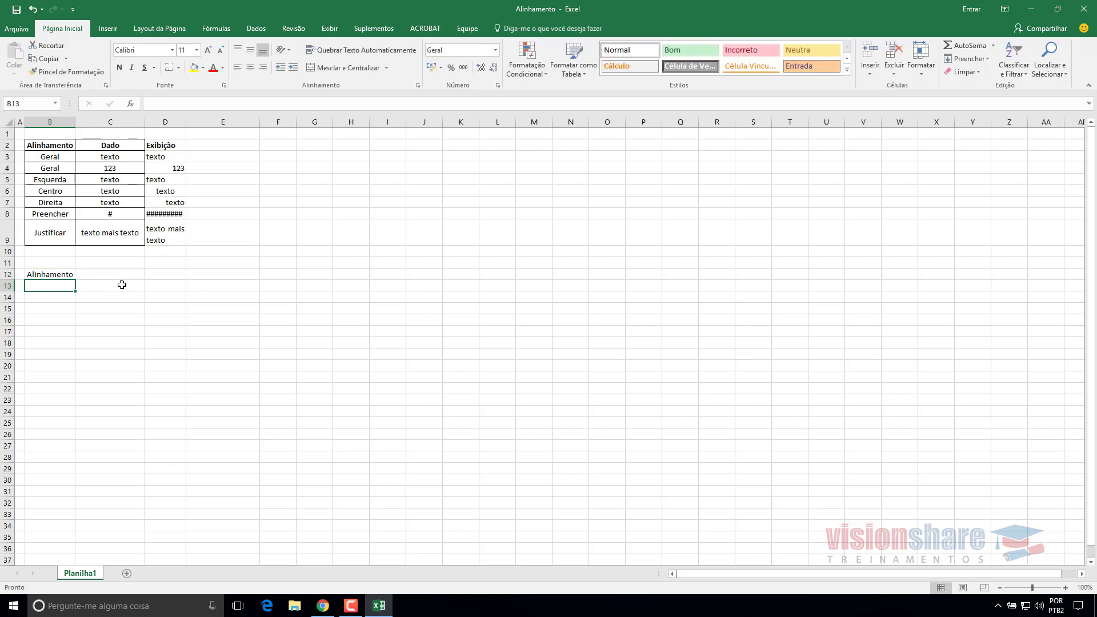
pyautogui.write('Superior')
pyautogui.press('Return')
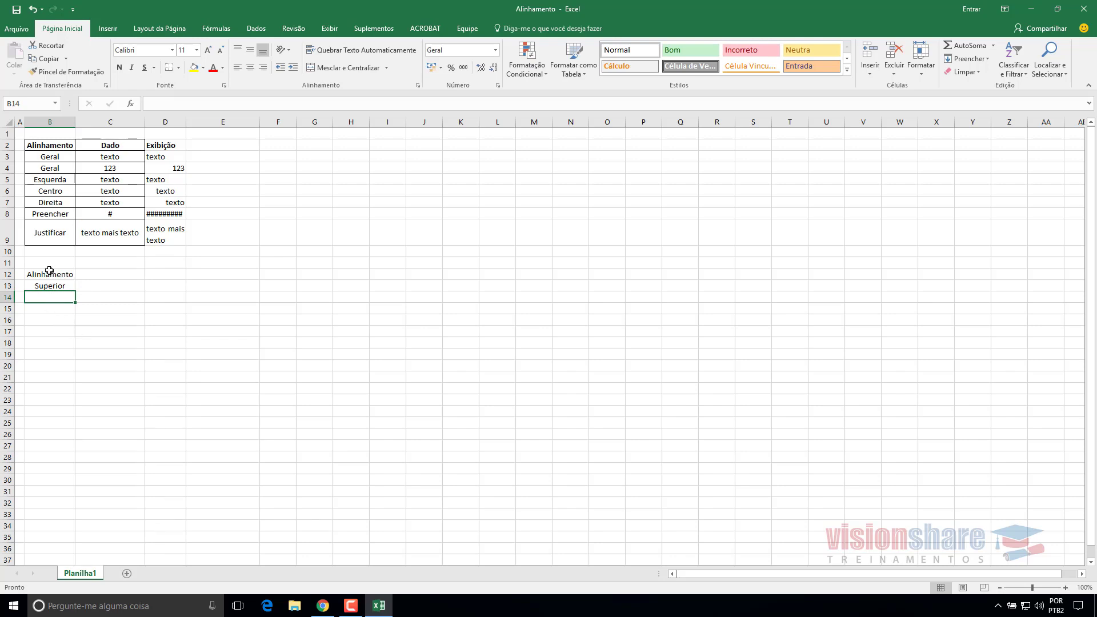
pyautogui.write('Recuo')
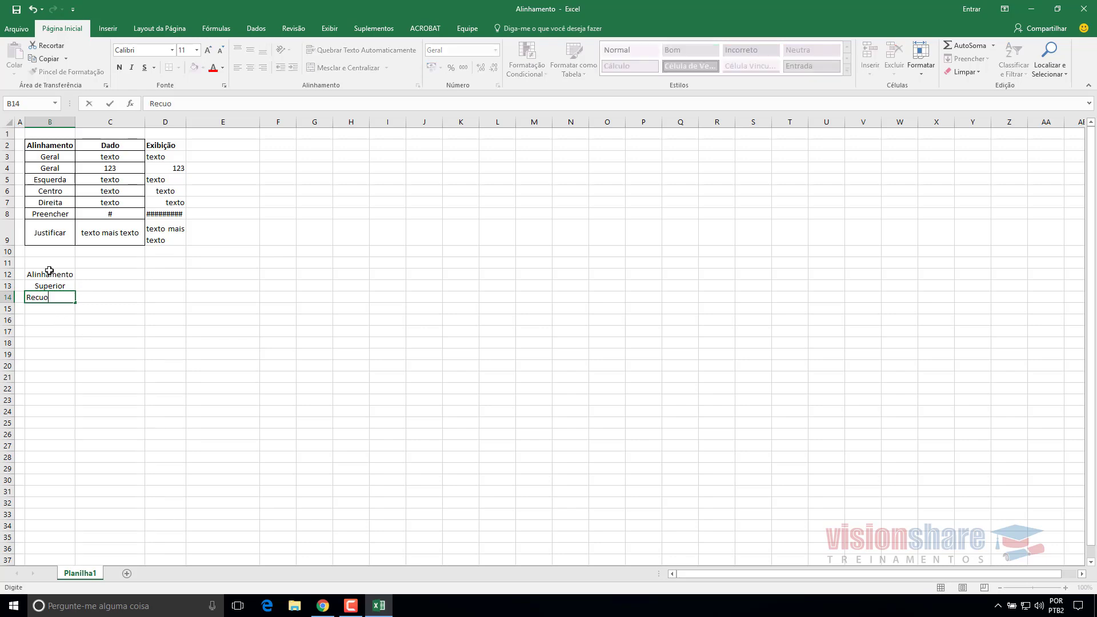
pyautogui.press('Return')
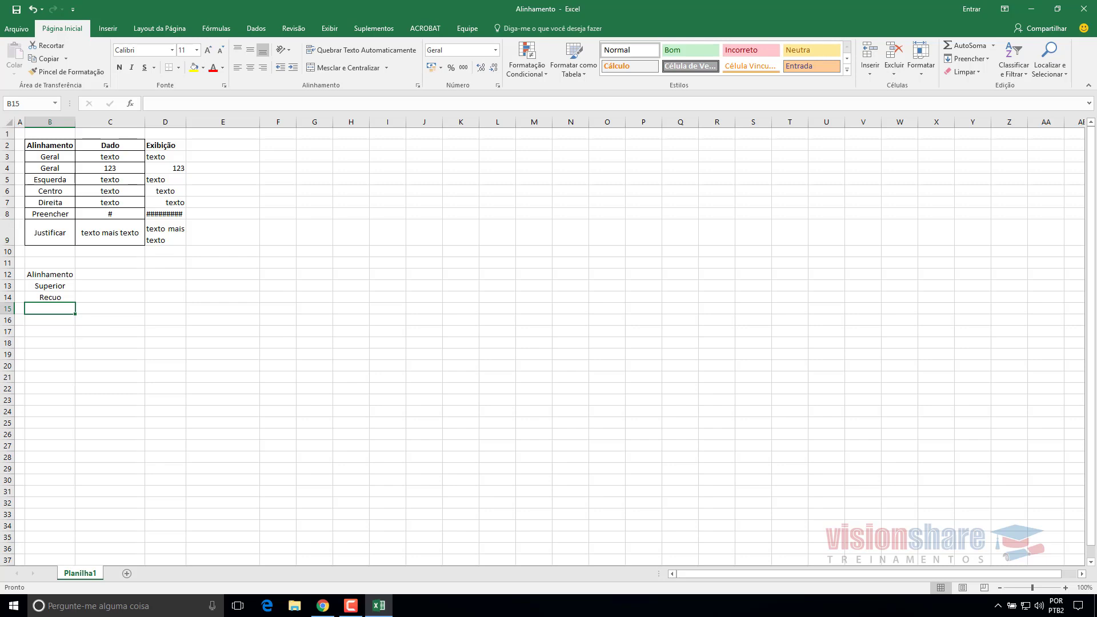
# Step: Add "Interior" in B15 to the second list and left-align cells B12:B15
pyautogui.write('Interior')
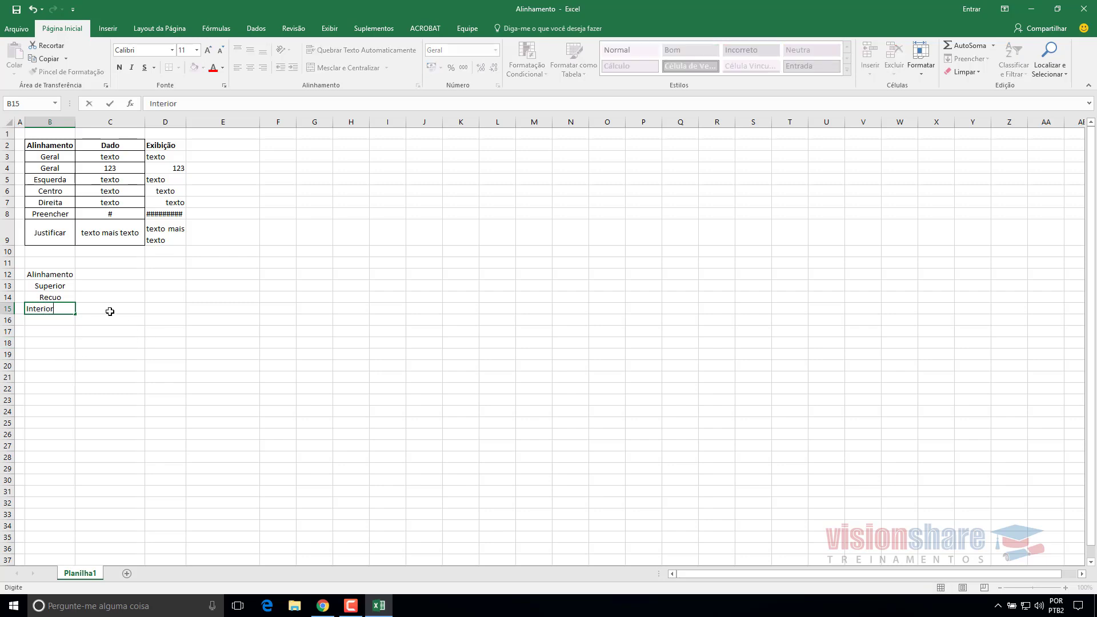
pyautogui.press('Return')
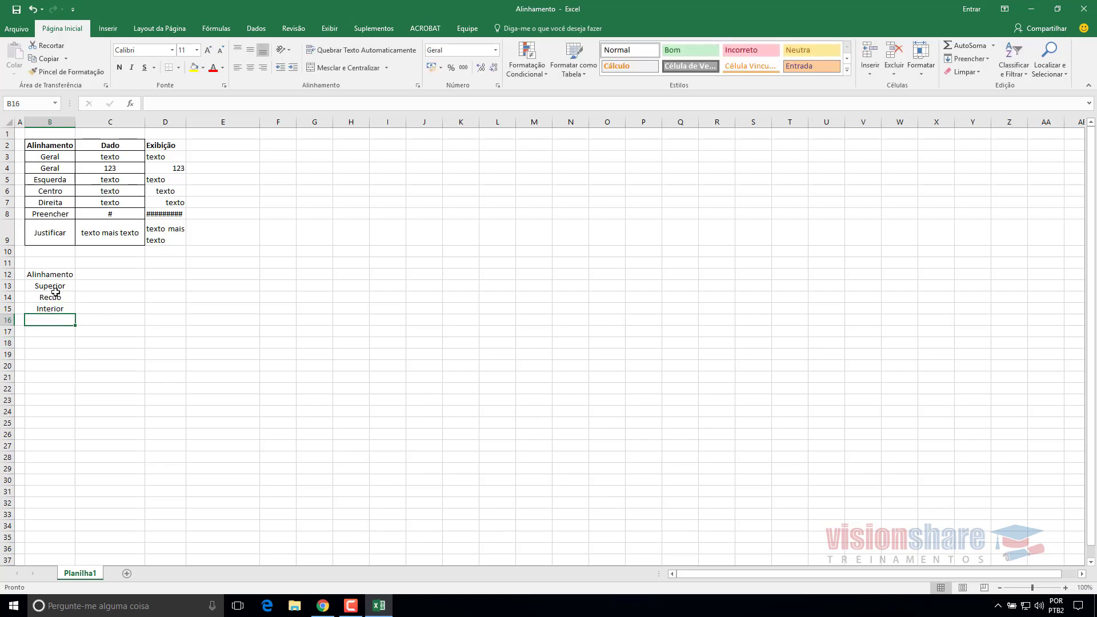
pyautogui.moveTo(55, 290); pyautogui.dragTo(57, 307)
pyautogui.click(237, 68)
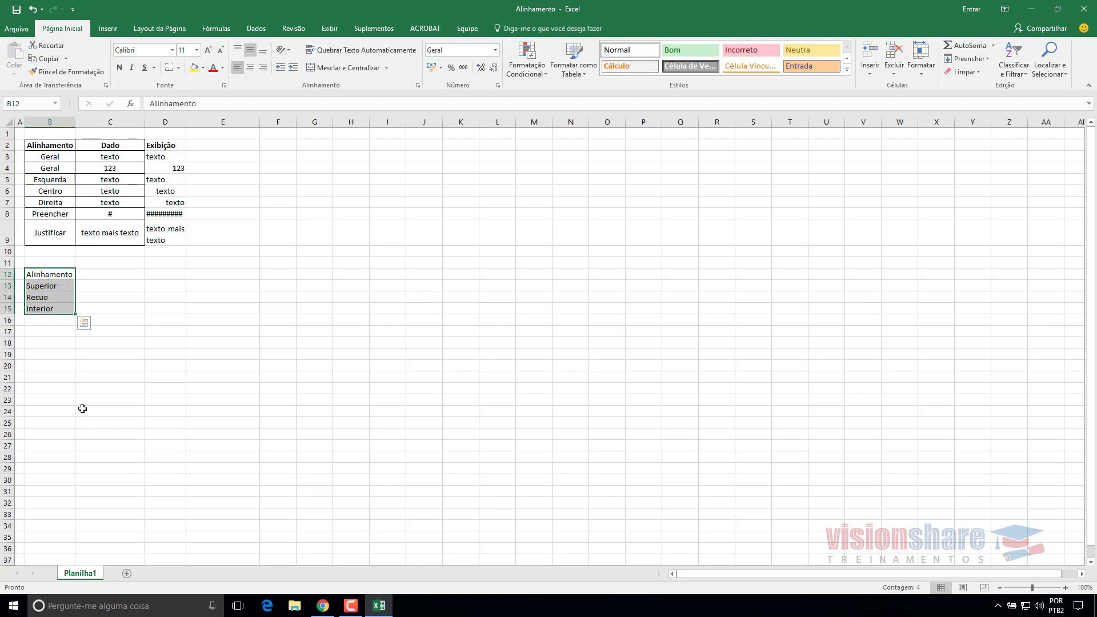
pyautogui.click(171, 353)
# Step: Enter the headers "Dado" in C12 and "Exibição" in D12 for the second table
pyautogui.click(92, 276)
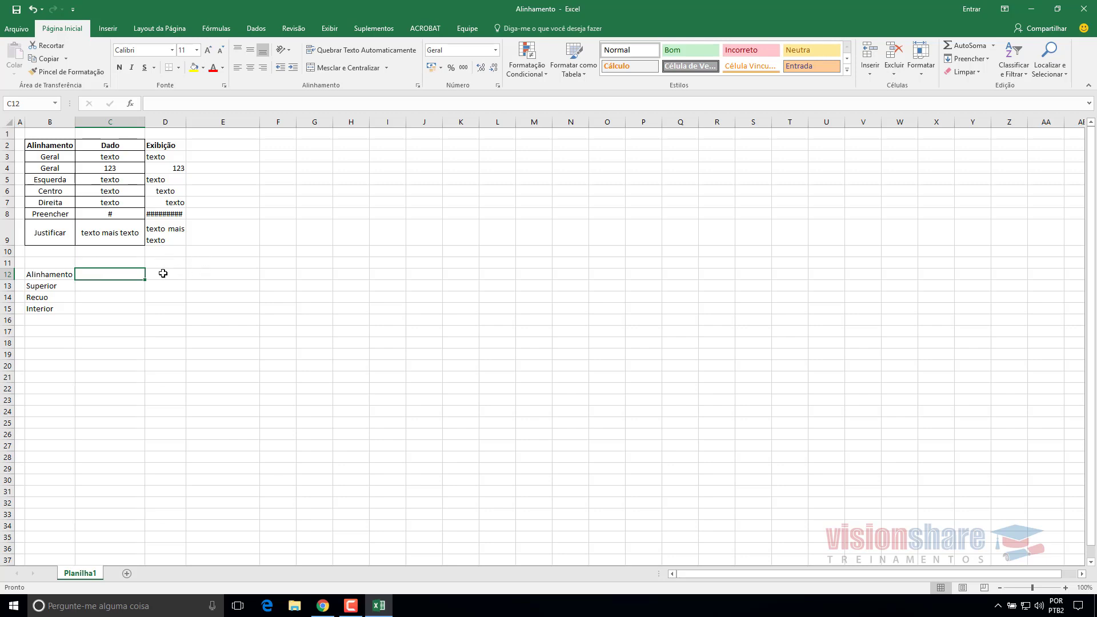
pyautogui.write('Dado')
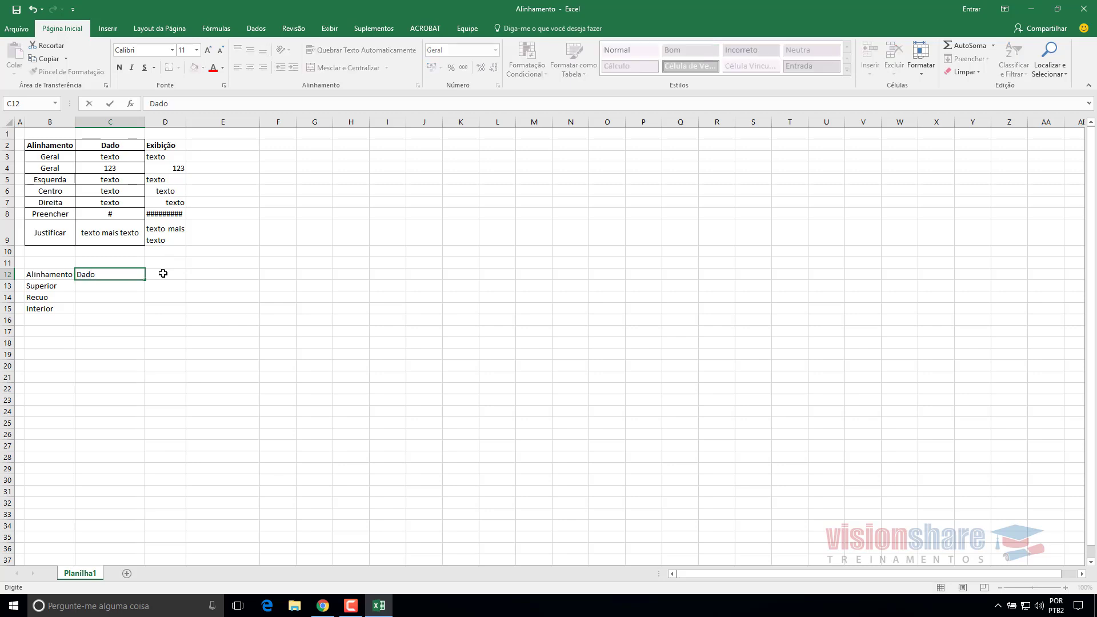
pyautogui.click(162, 273)
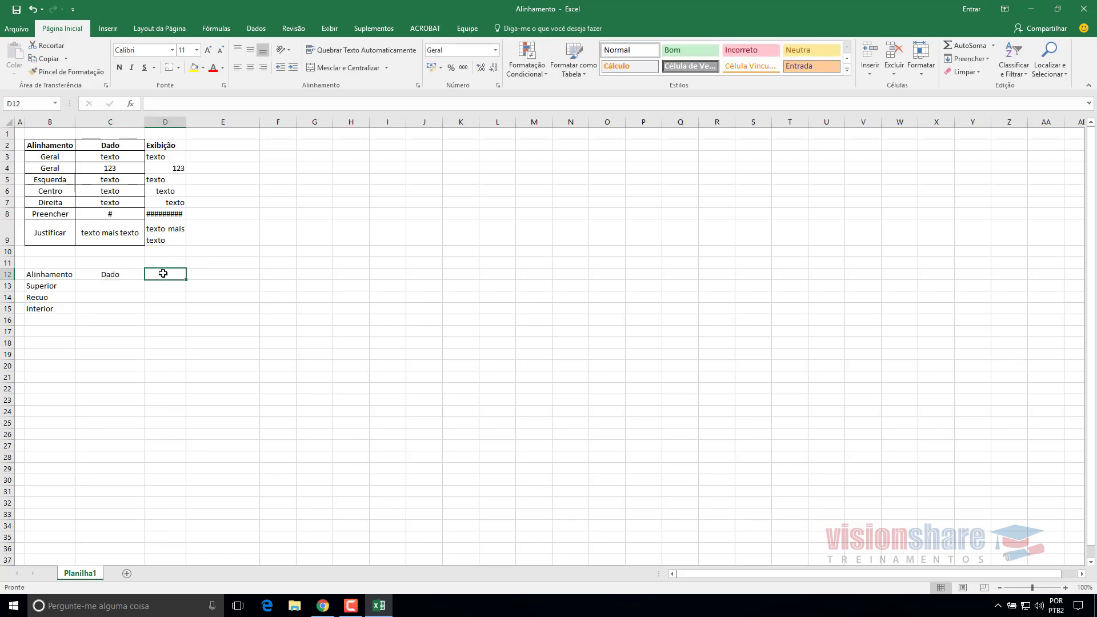
pyautogui.write('Exibiçã')
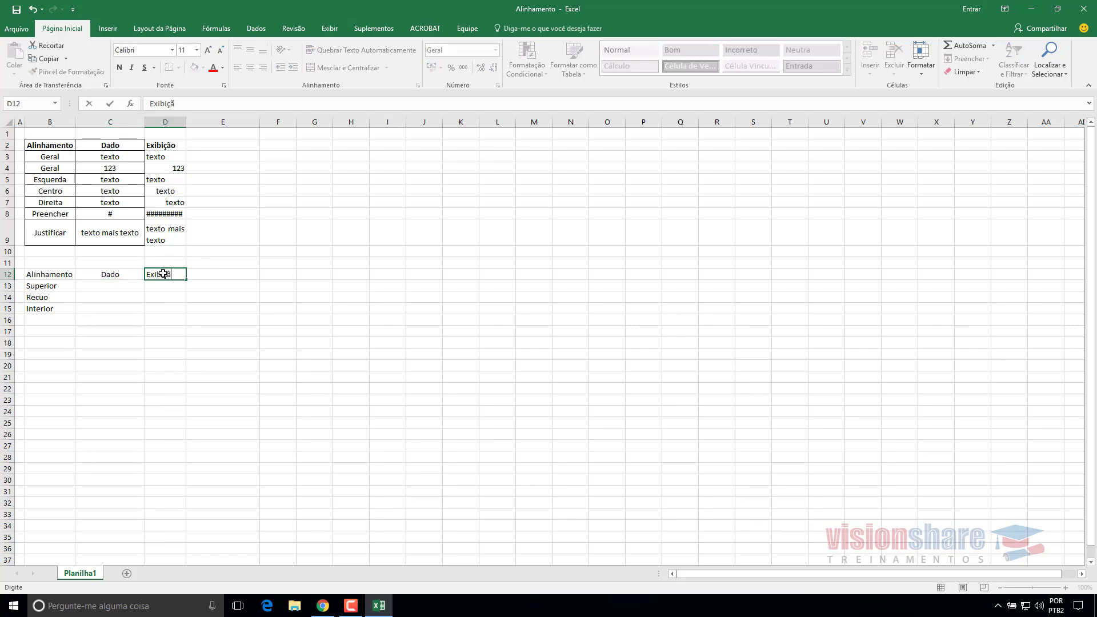
pyautogui.write('o')
pyautogui.press('Return')
# Step: Fill the Dado cells C13:C15 with "texto 123"
pyautogui.press('Left')
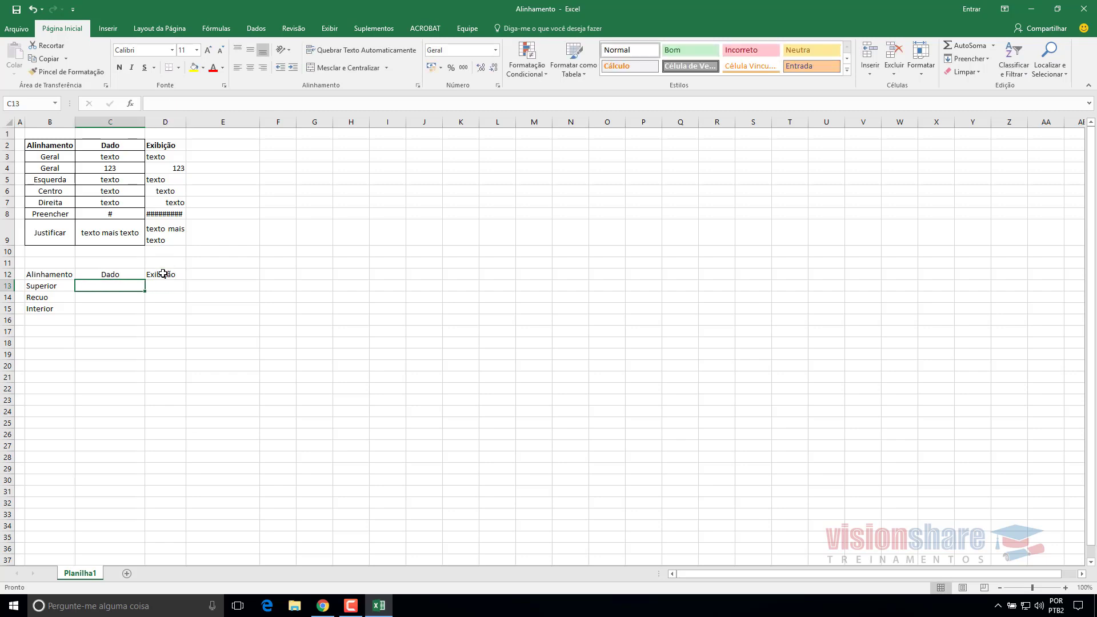
pyautogui.write('tex')
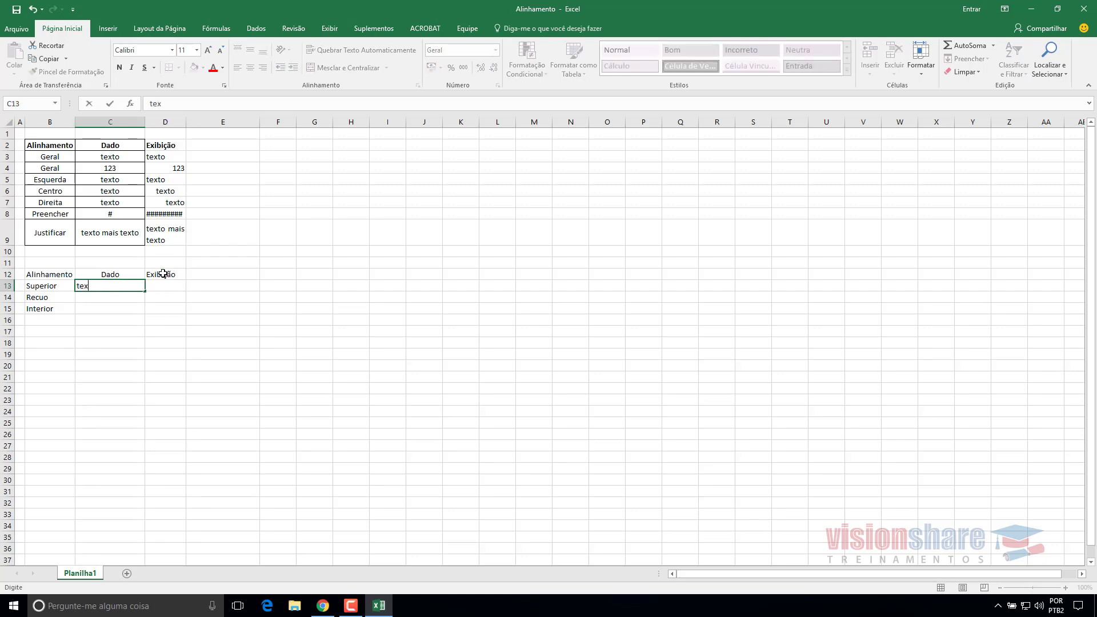
pyautogui.write('to 123')
pyautogui.press('Return')
pyautogui.write('t')
pyautogui.press('Return')
pyautogui.write('t')
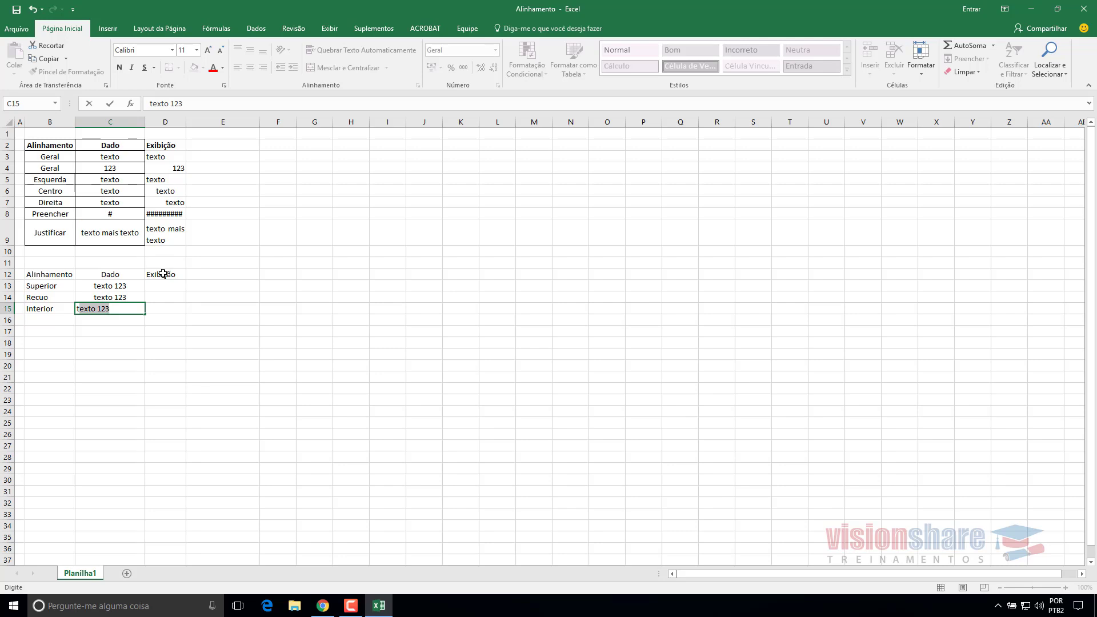
pyautogui.press('Return')
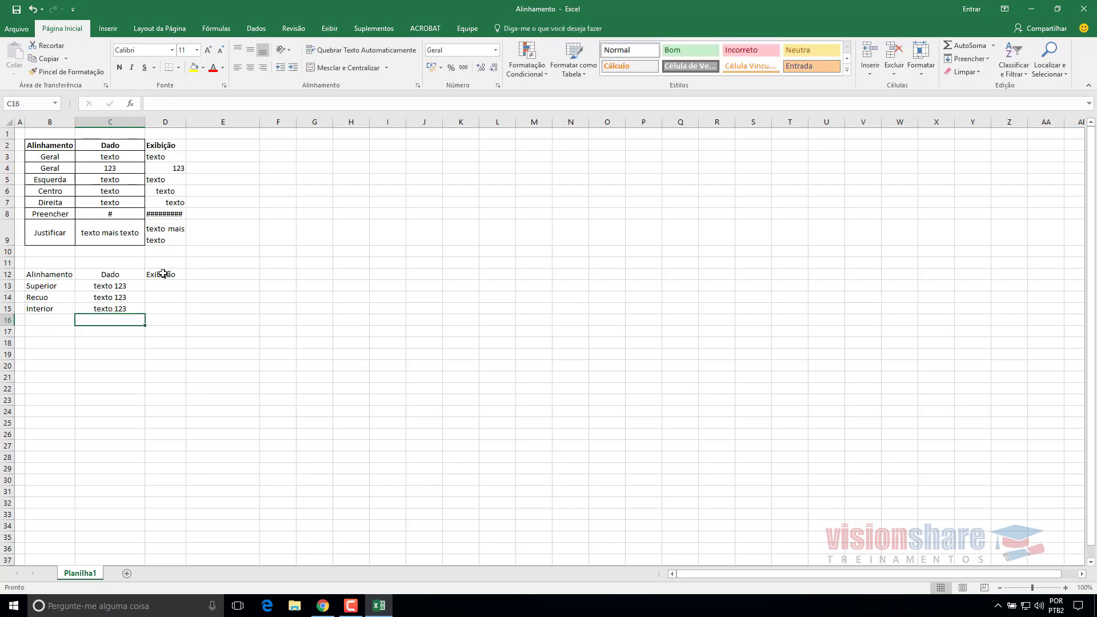
# Step: Fill the Exibição cells D13:D15 with "texto 123"
pyautogui.click(167, 287)
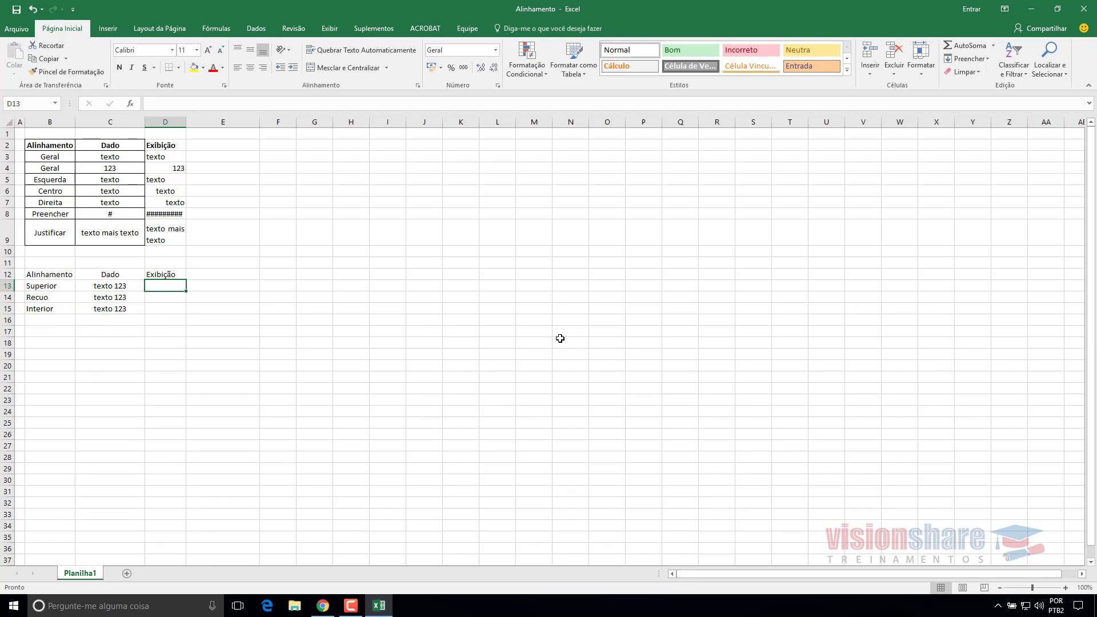
pyautogui.write('T')
pyautogui.press('BackSpace')
pyautogui.write('texto')
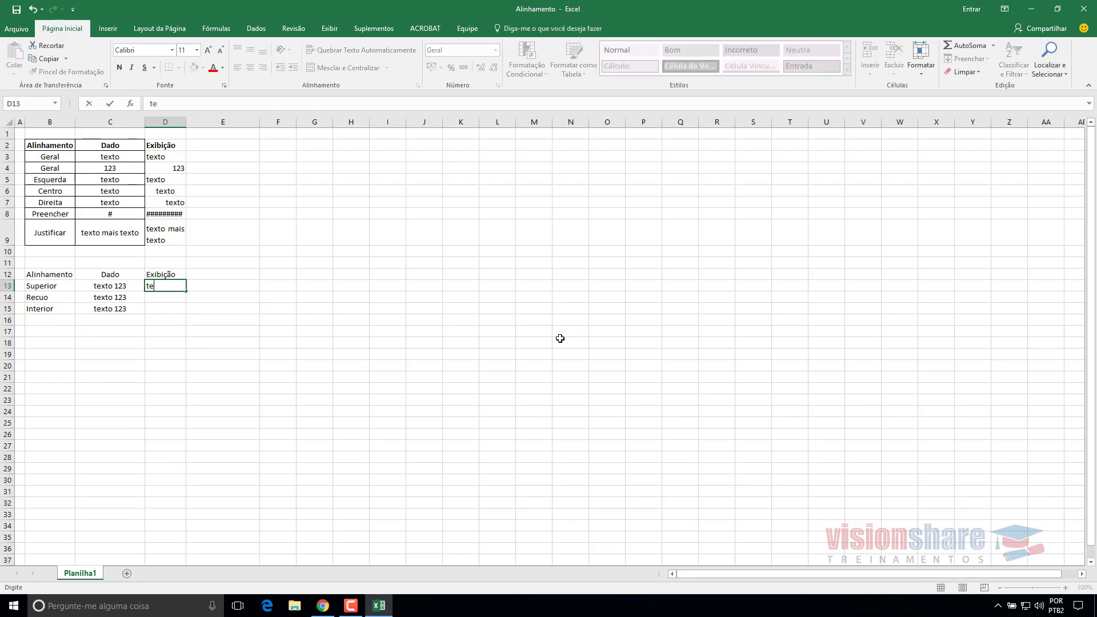
pyautogui.press('BackSpace')
pyautogui.write('o 123')
pyautogui.press('Return')
pyautogui.write('texto 123')
pyautogui.press('Return')
pyautogui.write('texto 123')
pyautogui.press('Return')
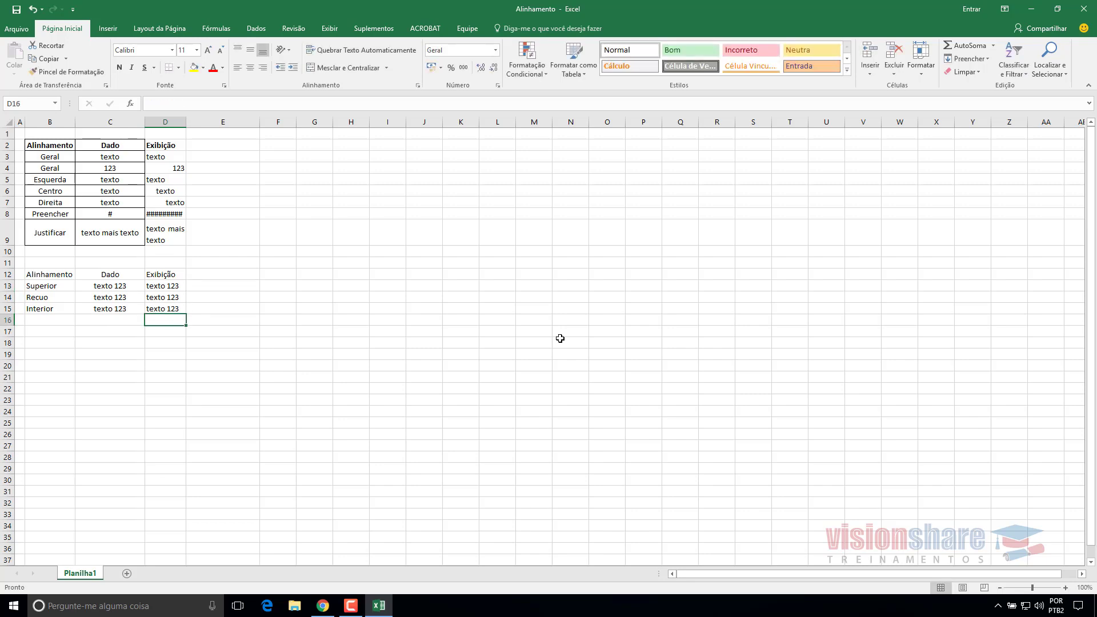
# Step: Widen column D to about twice its width and center cells D13:D15 horizontally
pyautogui.moveTo(187, 119); pyautogui.dragTo(227, 119)
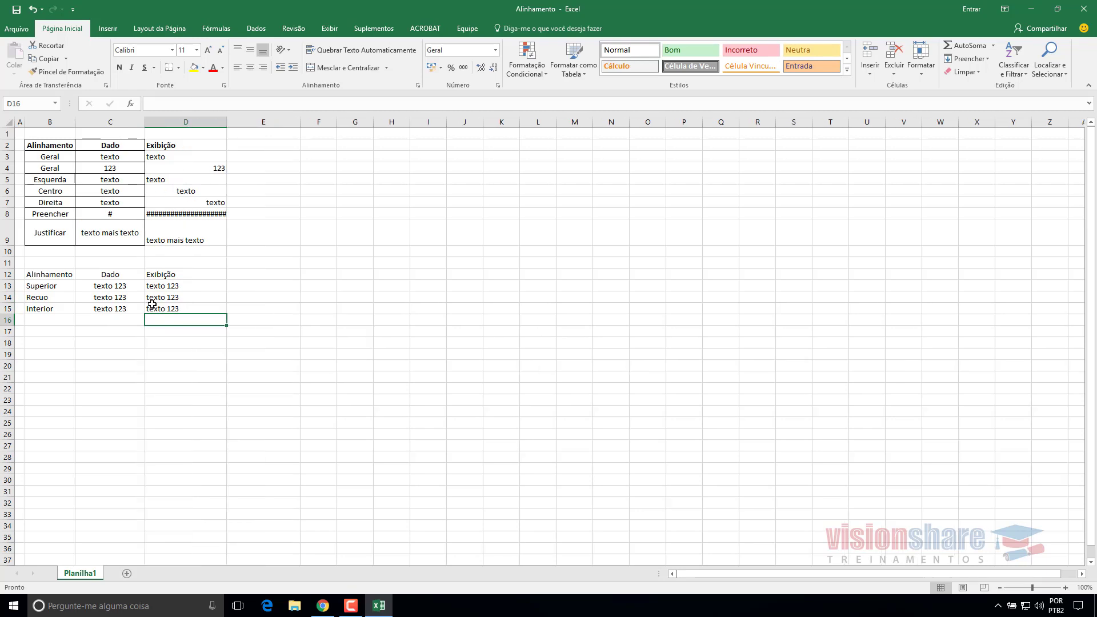
pyautogui.moveTo(111, 287); pyautogui.dragTo(175, 308)
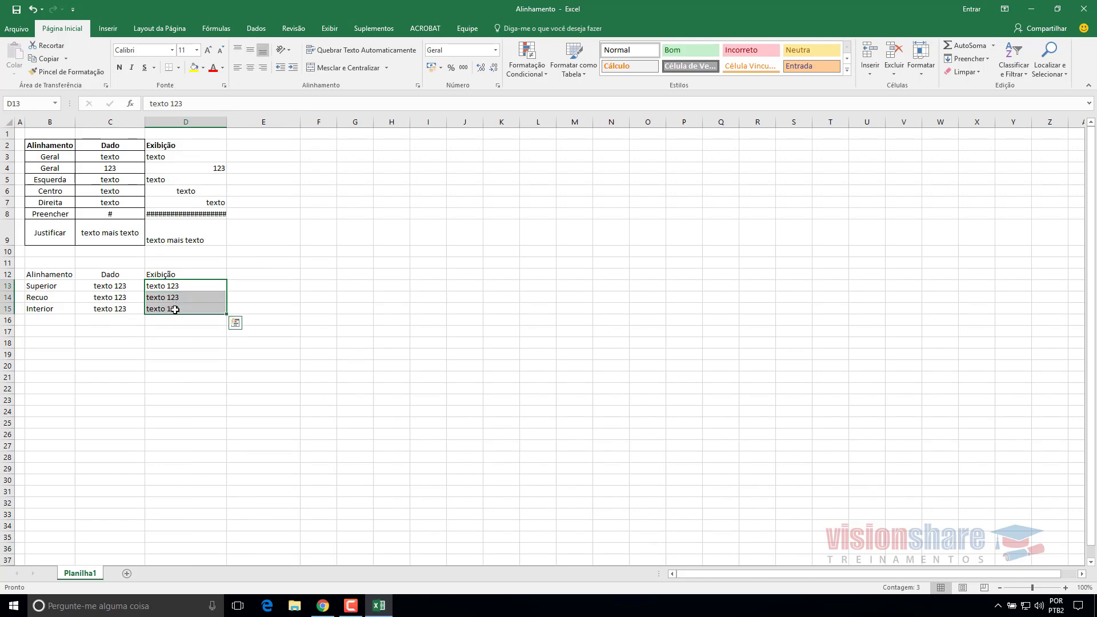
pyautogui.click(251, 68)
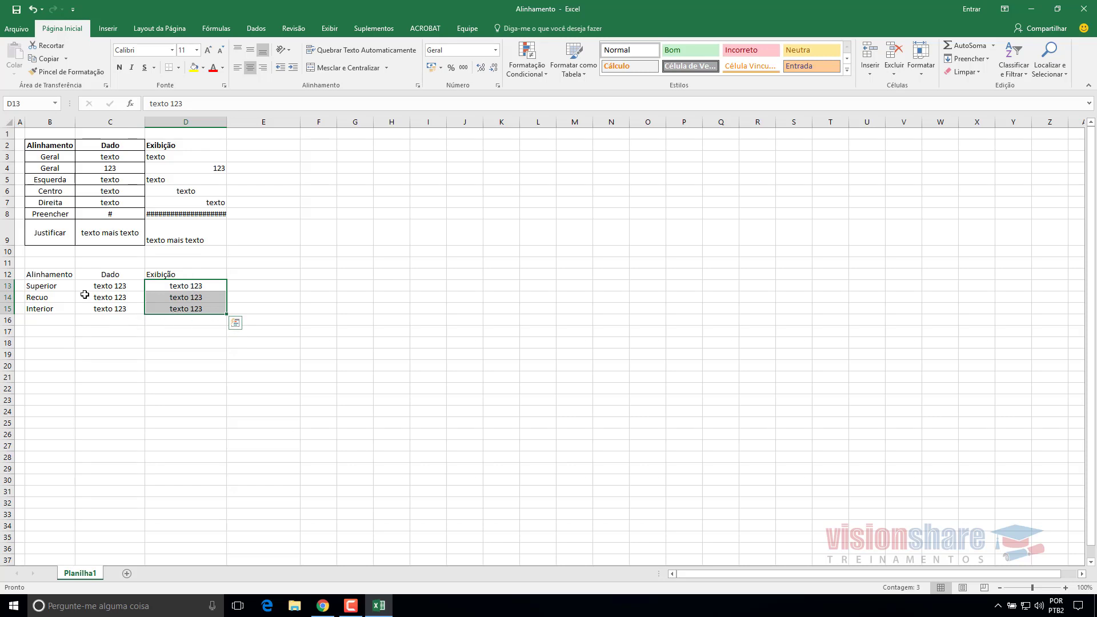
# Step: Make the second table's header cells B12:D12 bold
pyautogui.moveTo(54, 275); pyautogui.dragTo(182, 275)
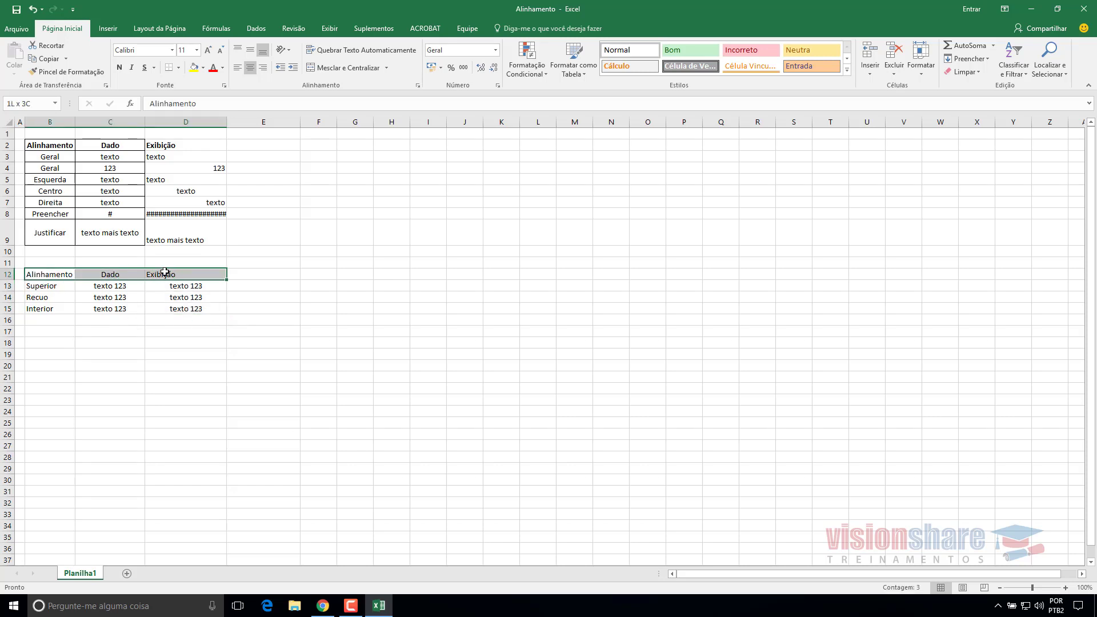
pyautogui.click(121, 68)
pyautogui.click(318, 354)
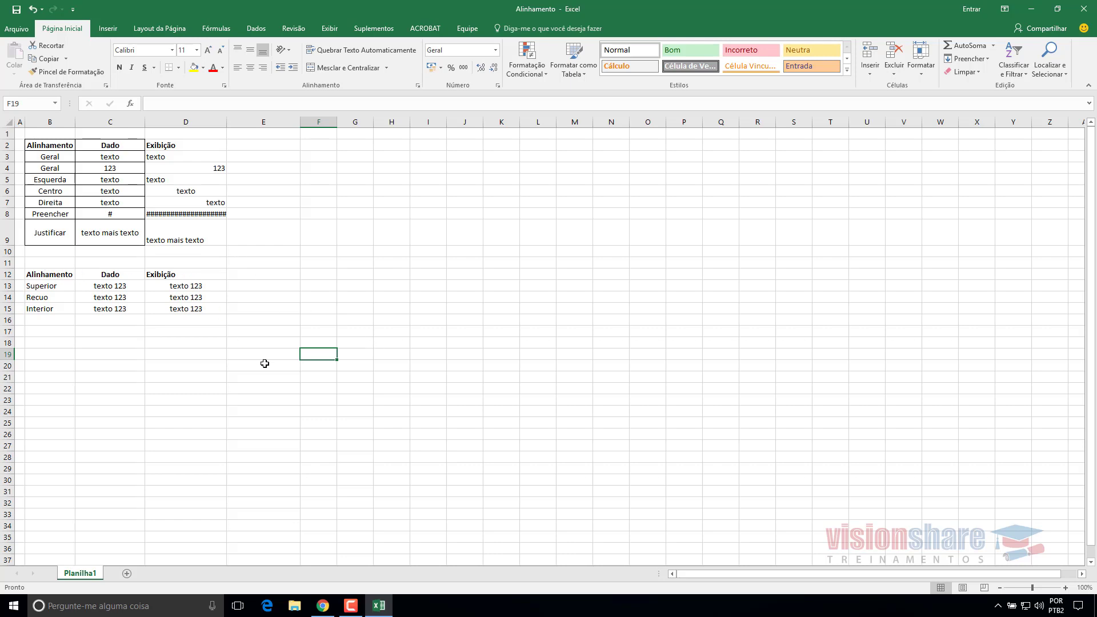
# Step: Increase the heights of rows 13, 14 and 15 equally, to about three times the standard row height
pyautogui.moveTo(177, 289); pyautogui.dragTo(181, 310)
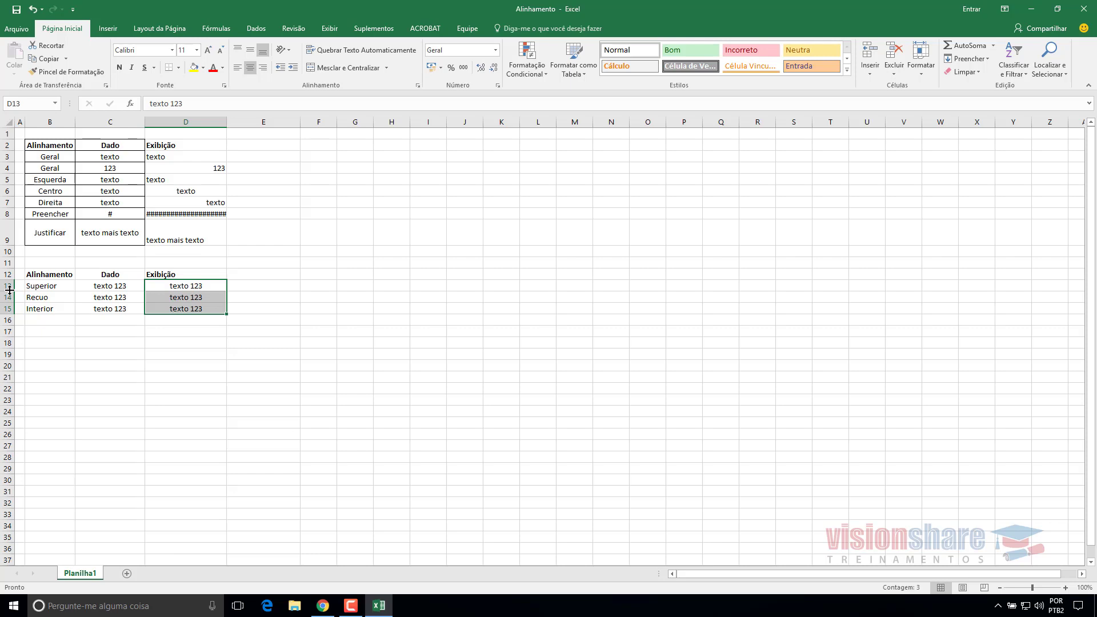
pyautogui.moveTo(10, 290); pyautogui.dragTo(6, 364)
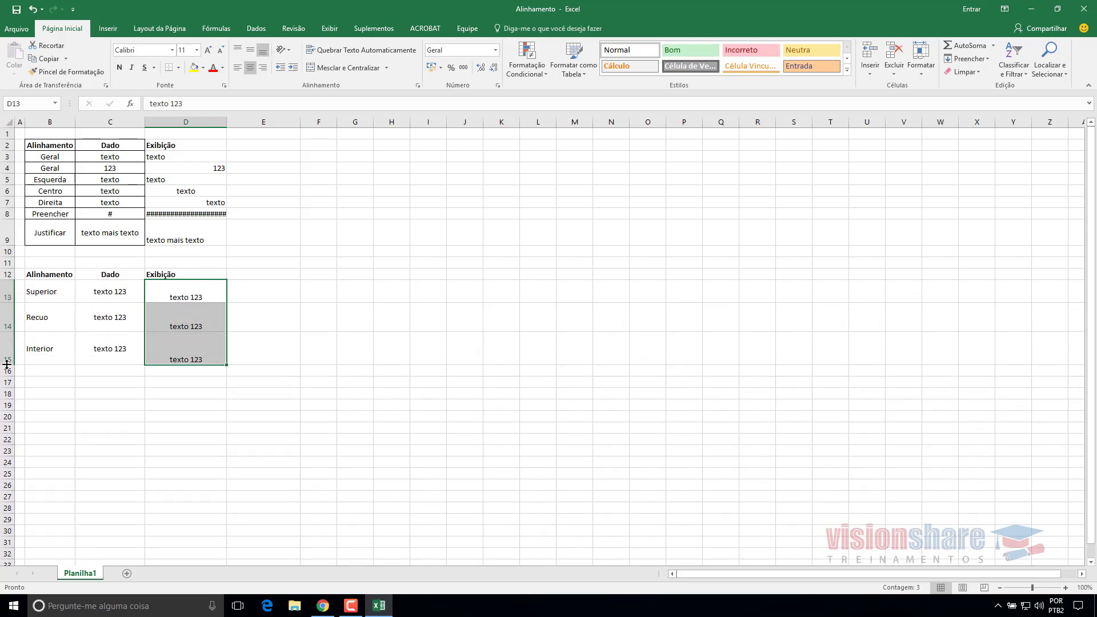
pyautogui.click(362, 357)
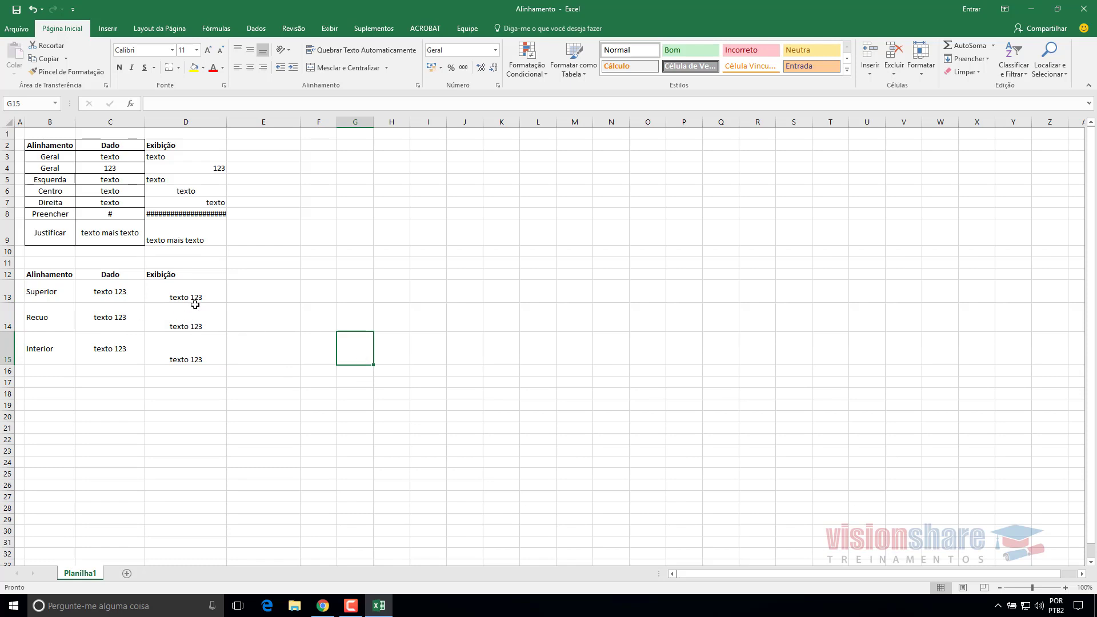
pyautogui.moveTo(9, 302)
pyautogui.mouseDown()
pyautogui.moveTo(7, 336)
pyautogui.moveTo(8, 312)
pyautogui.mouseUp()
pyautogui.click(252, 291)
pyautogui.click(174, 293)
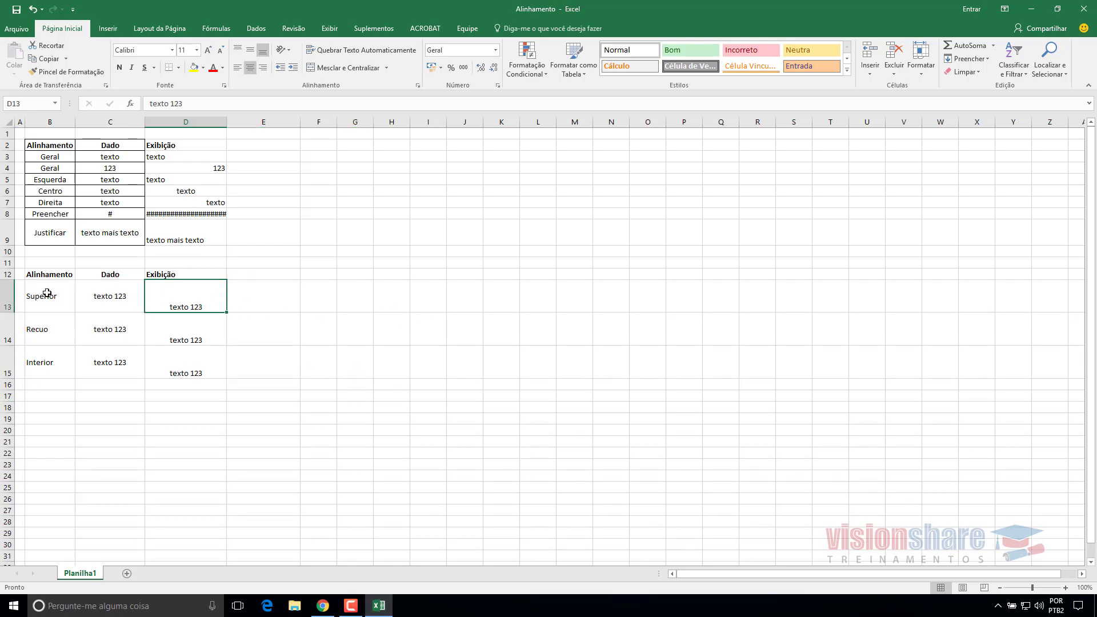
pyautogui.moveTo(44, 291); pyautogui.dragTo(109, 377)
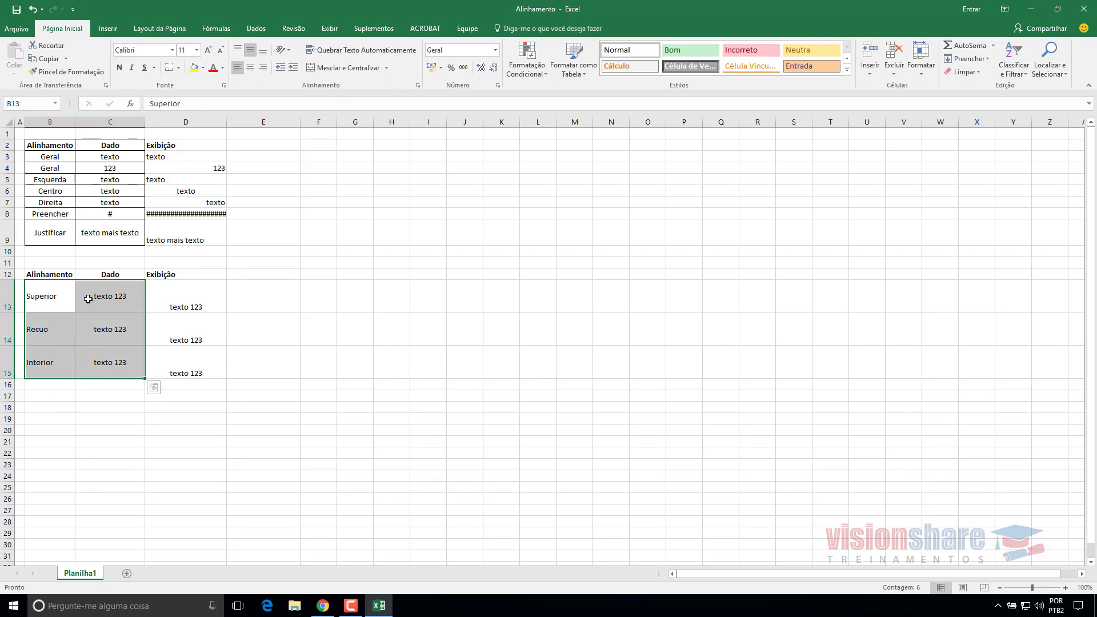
pyautogui.moveTo(186, 294); pyautogui.dragTo(192, 378)
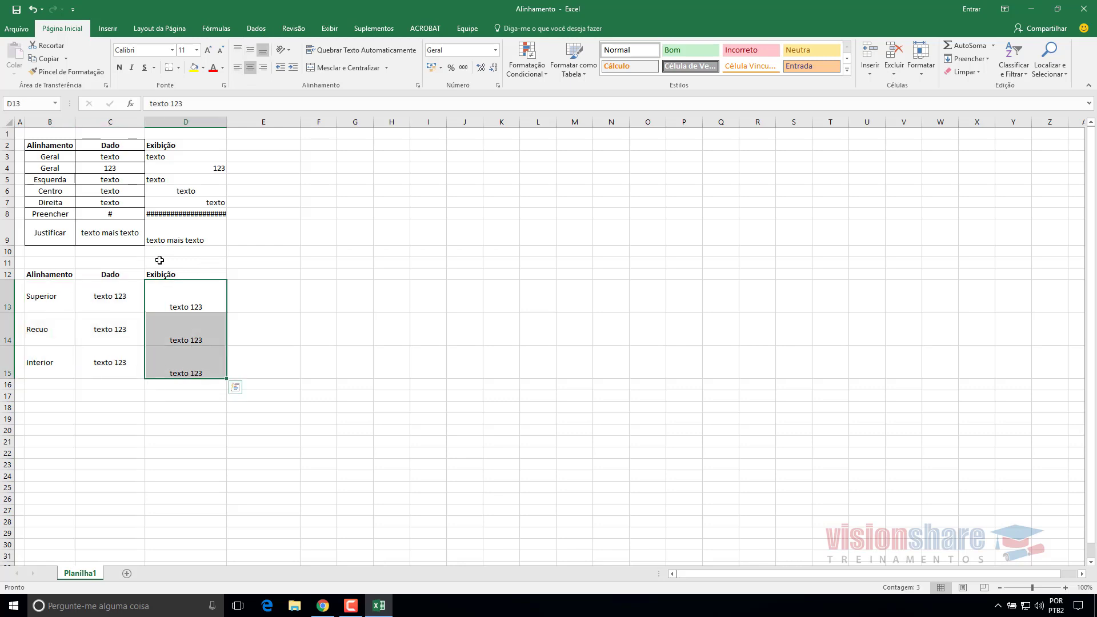
pyautogui.click(200, 122)
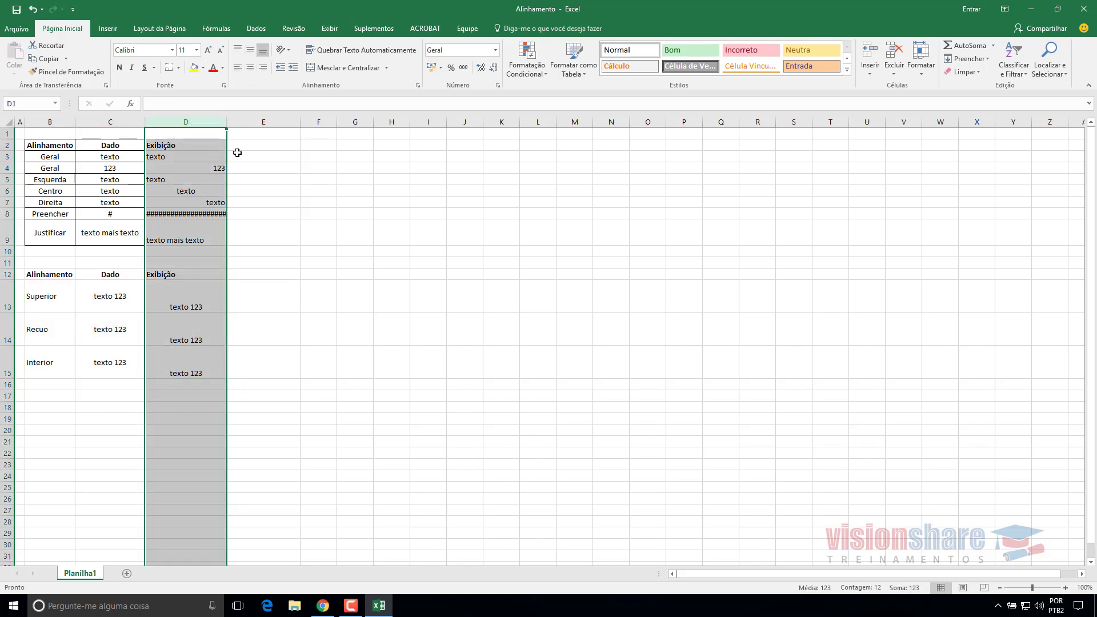
# Step: Set the vertical alignment of D13 to top and of D14 to middle
pyautogui.click(165, 302)
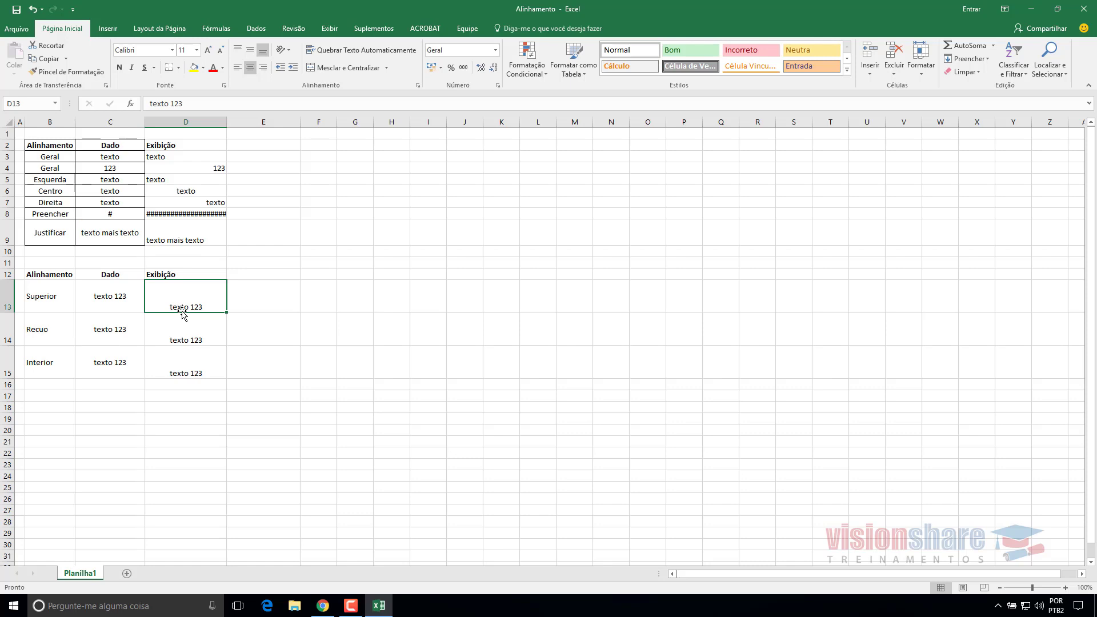
pyautogui.click(239, 52)
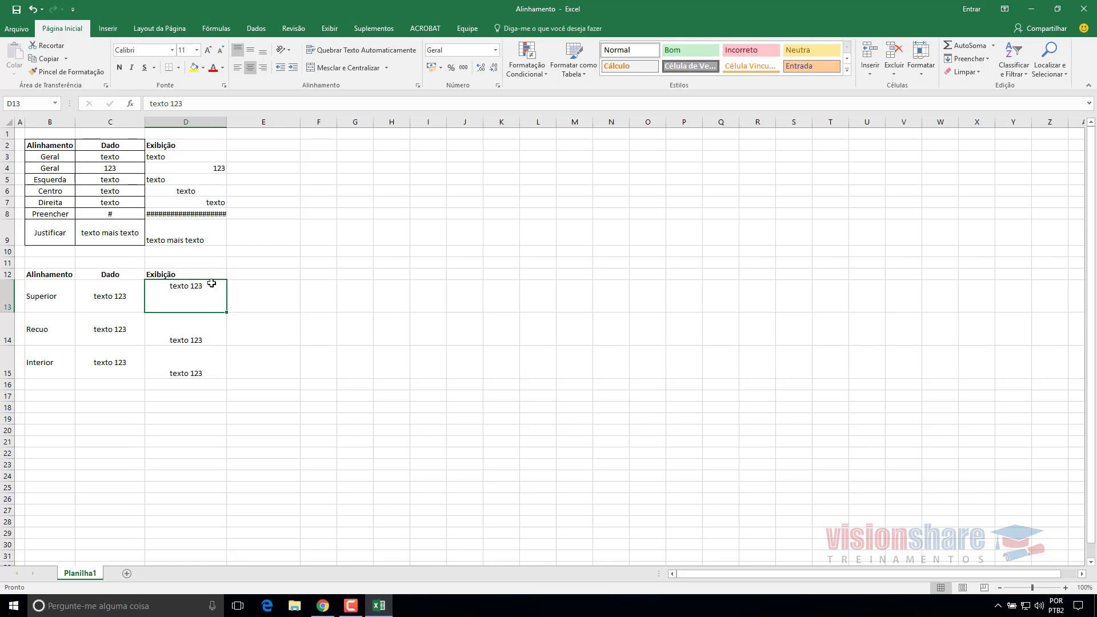
pyautogui.click(179, 342)
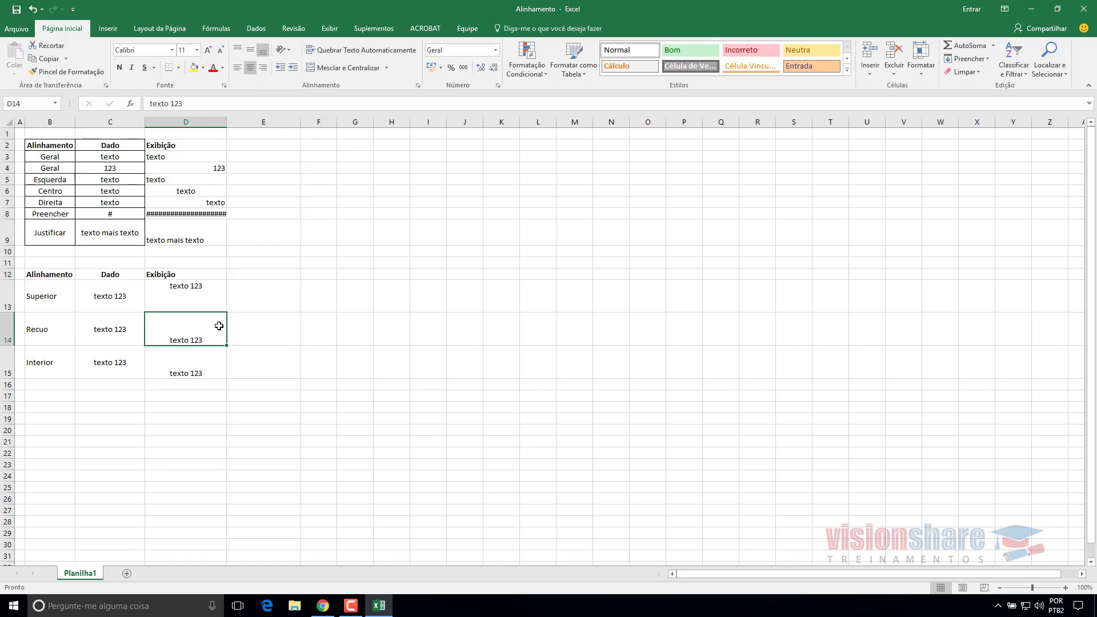
pyautogui.click(250, 50)
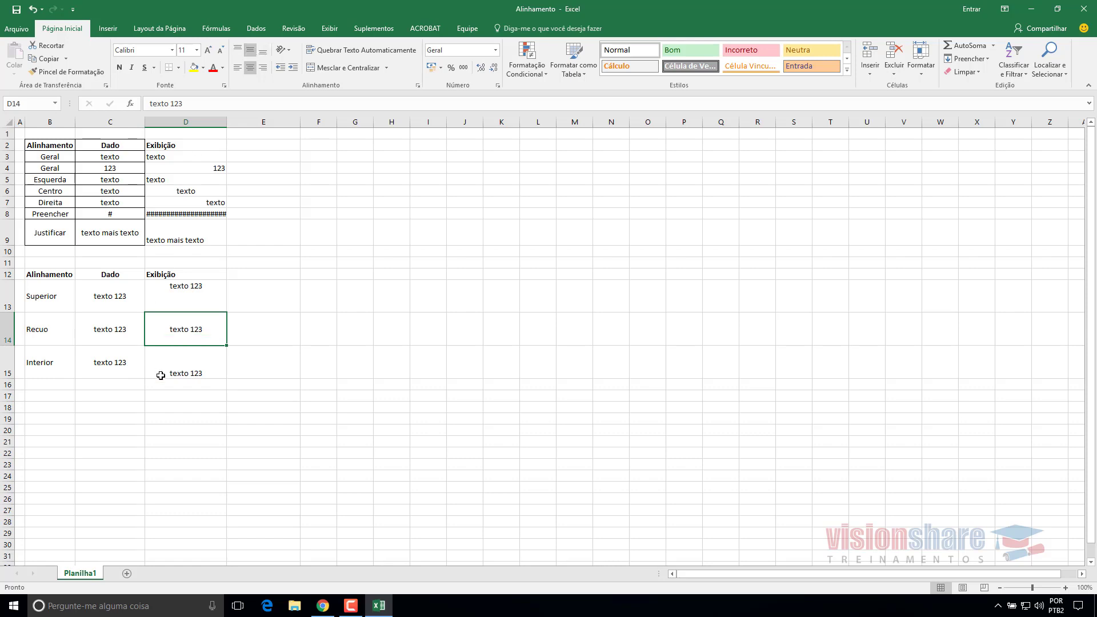
pyautogui.click(196, 368)
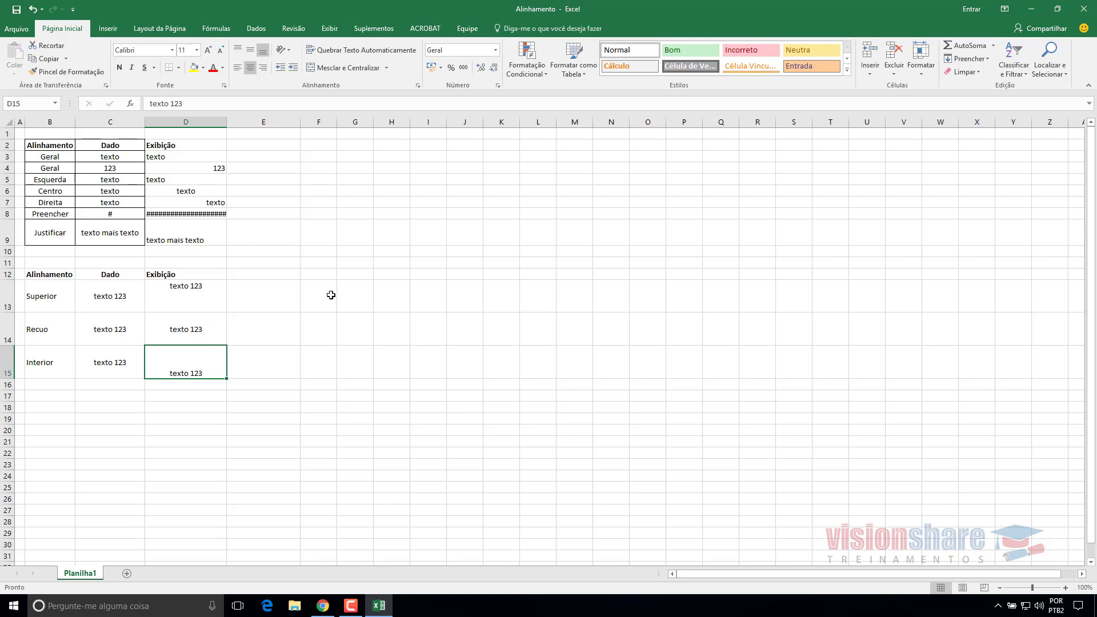
# Step: Enter the text "Microsoft Excel 2013 para Usuários Iniciantes" in cell F3
pyautogui.click(323, 158)
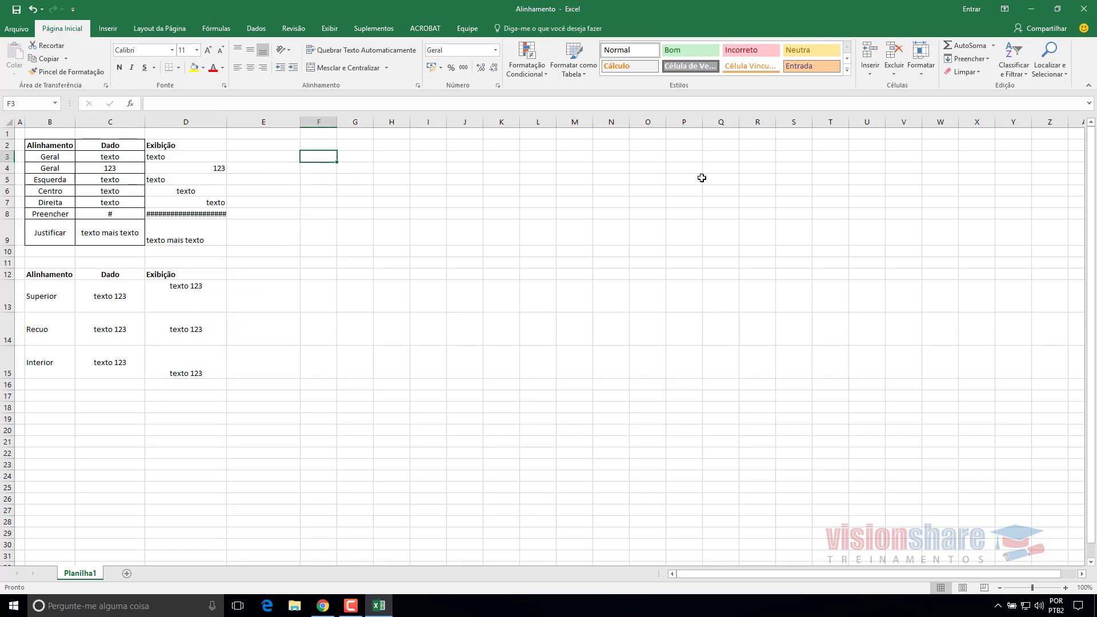
pyautogui.write('Microsoft E')
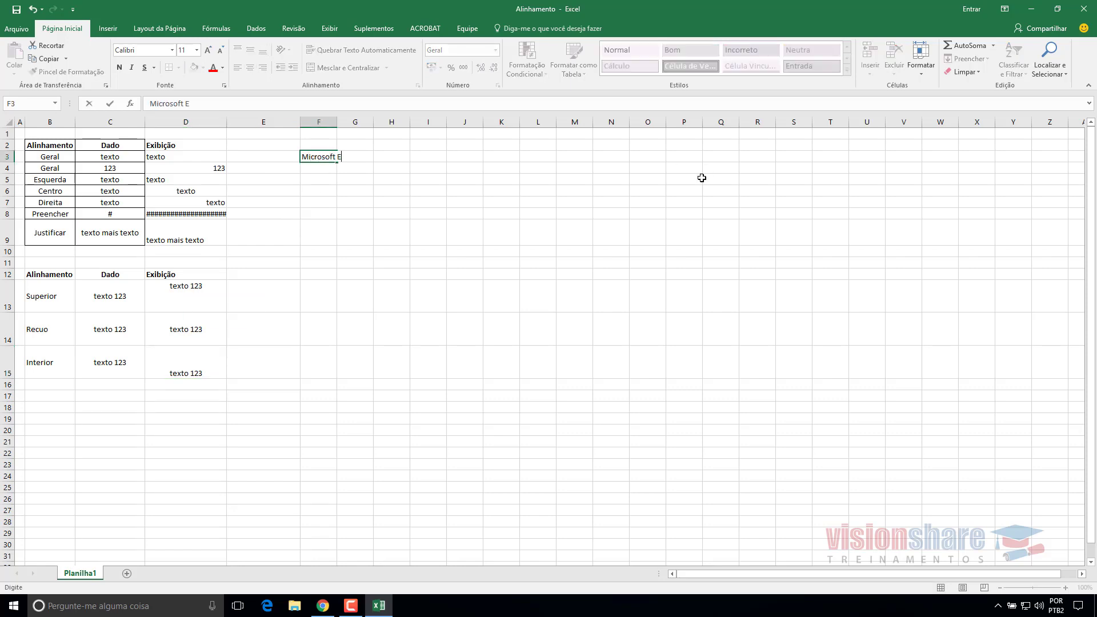
pyautogui.write('xcel 2013 para Usuários ')
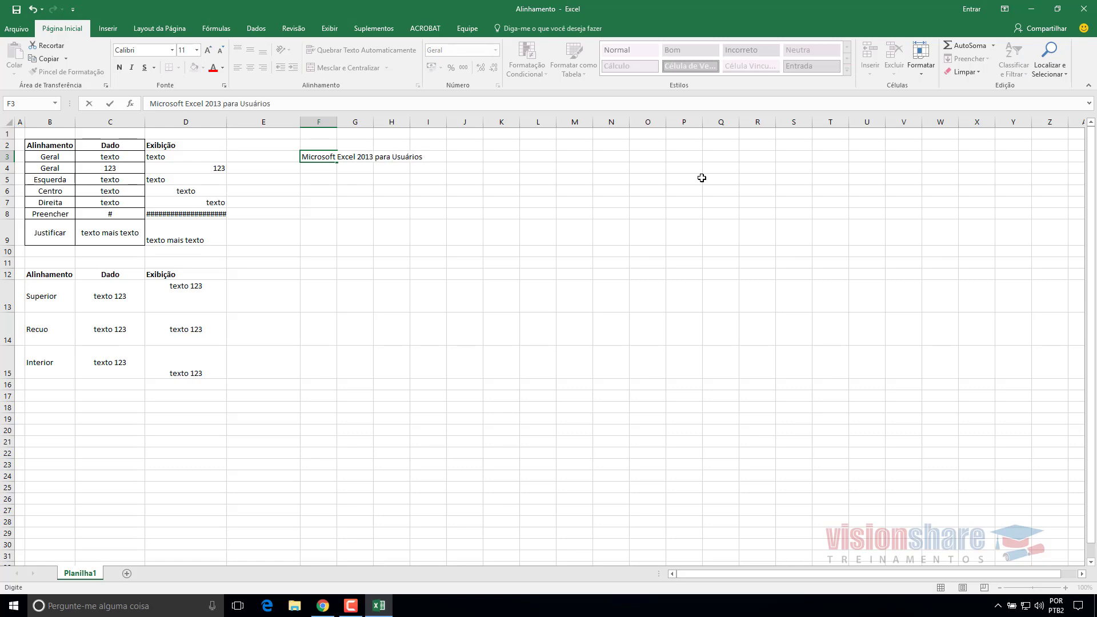
pyautogui.write('Iniciantes')
pyautogui.press('Return')
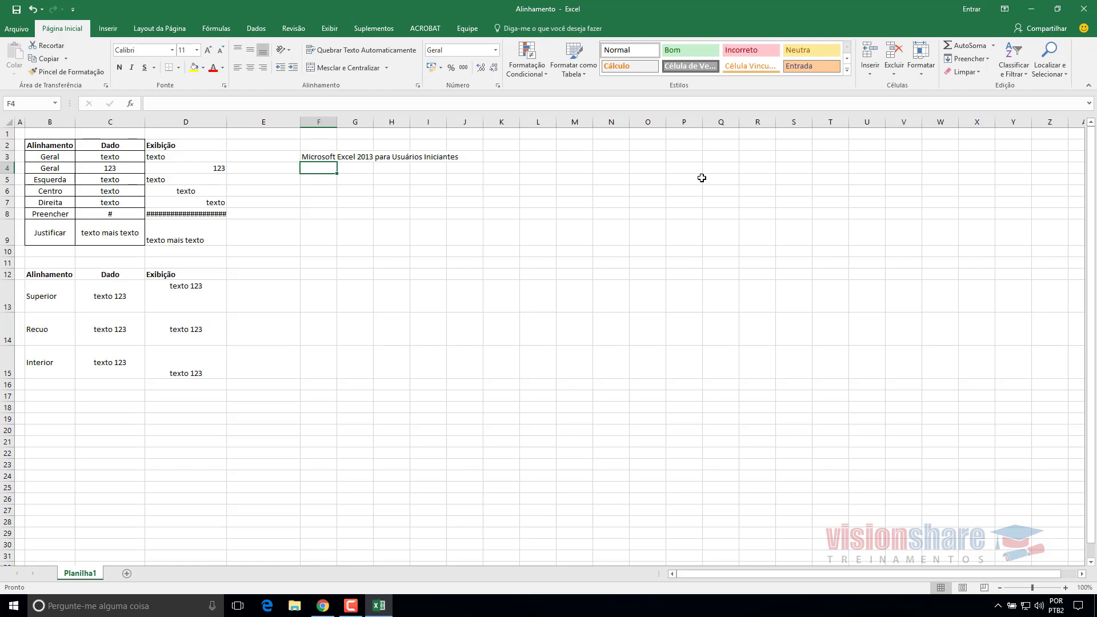
# Step: Check cells F3 through J3 individually to examine which of them actually holds the long title's content
pyautogui.click(355, 157)
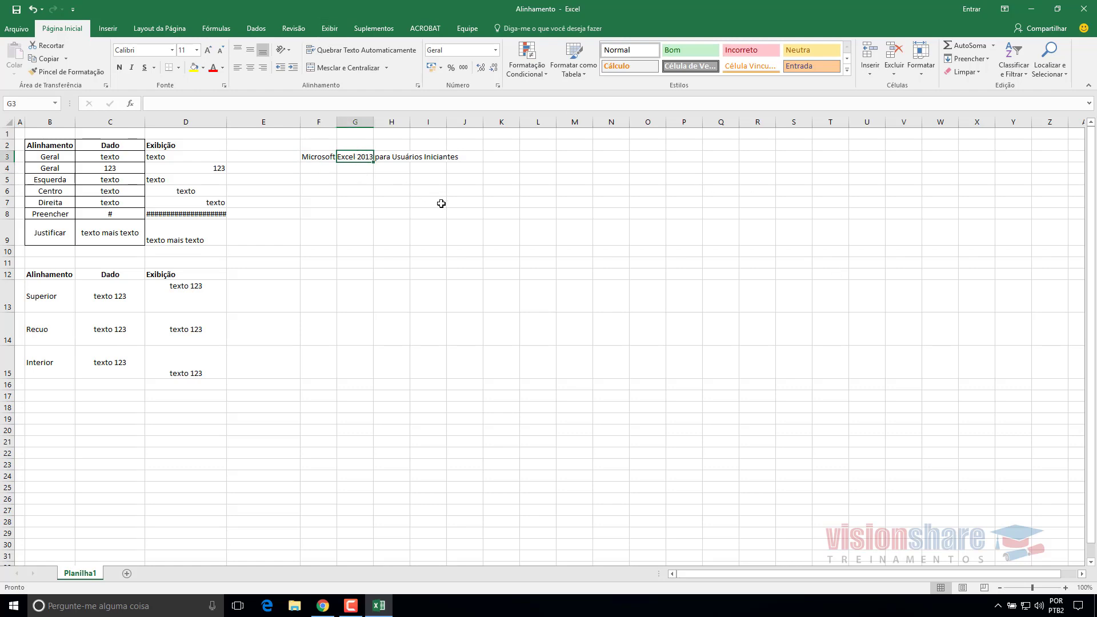
pyautogui.click(181, 104)
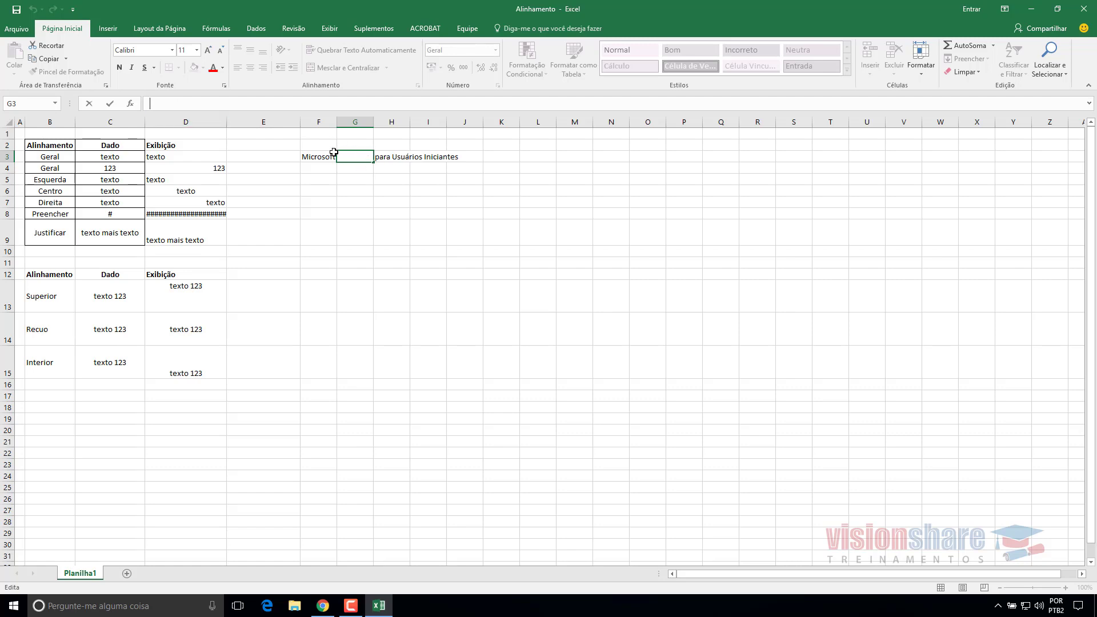
pyautogui.press('Tab')
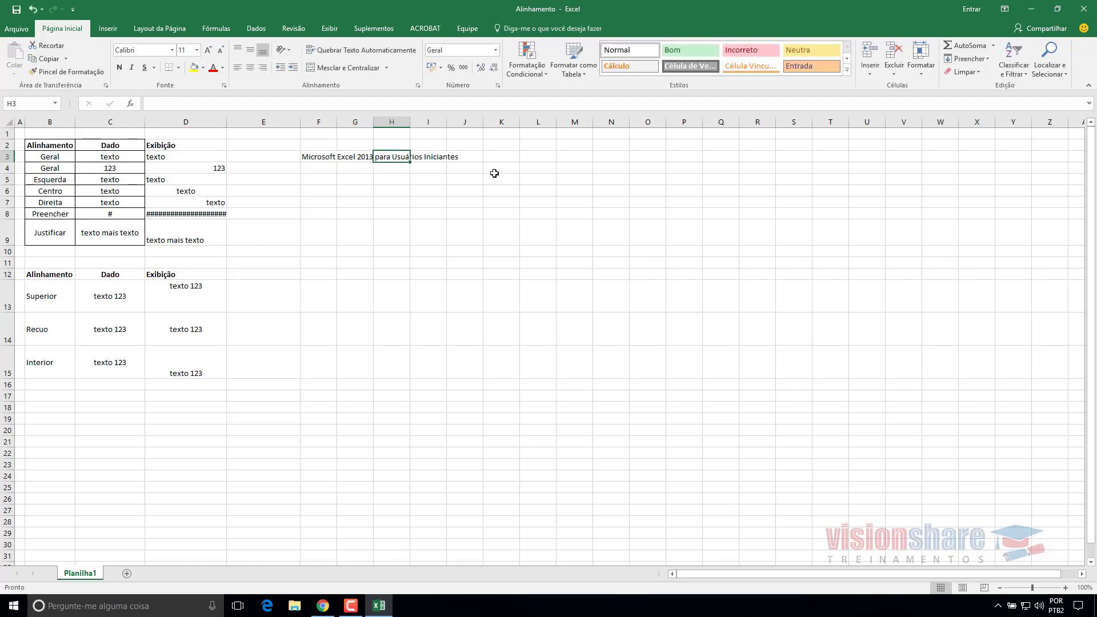
pyautogui.click(428, 156)
pyautogui.click(459, 159)
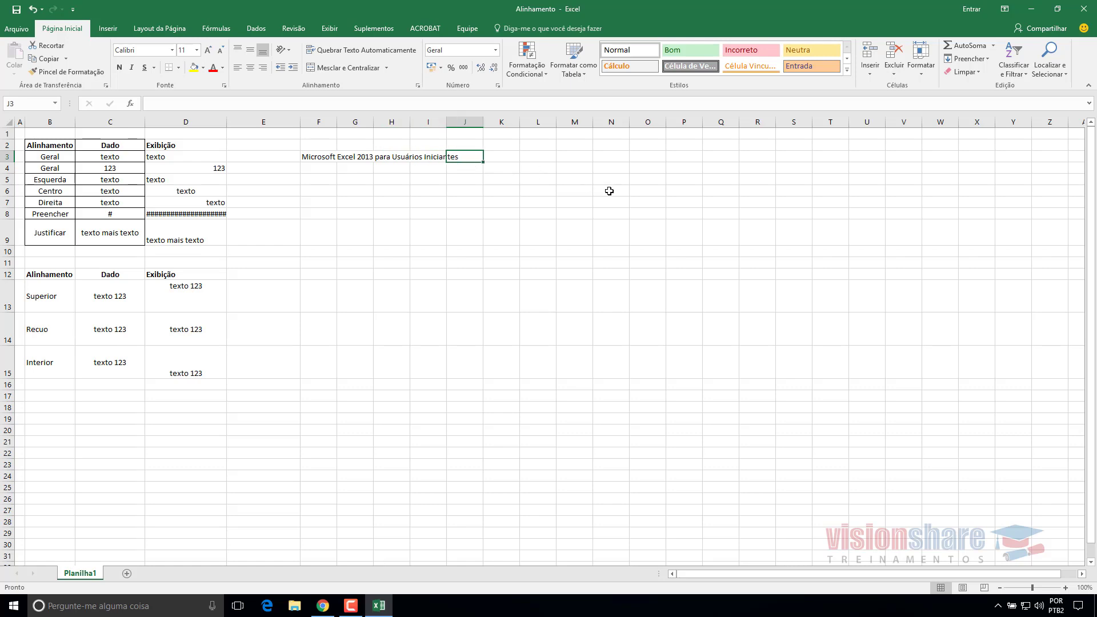
pyautogui.click(319, 159)
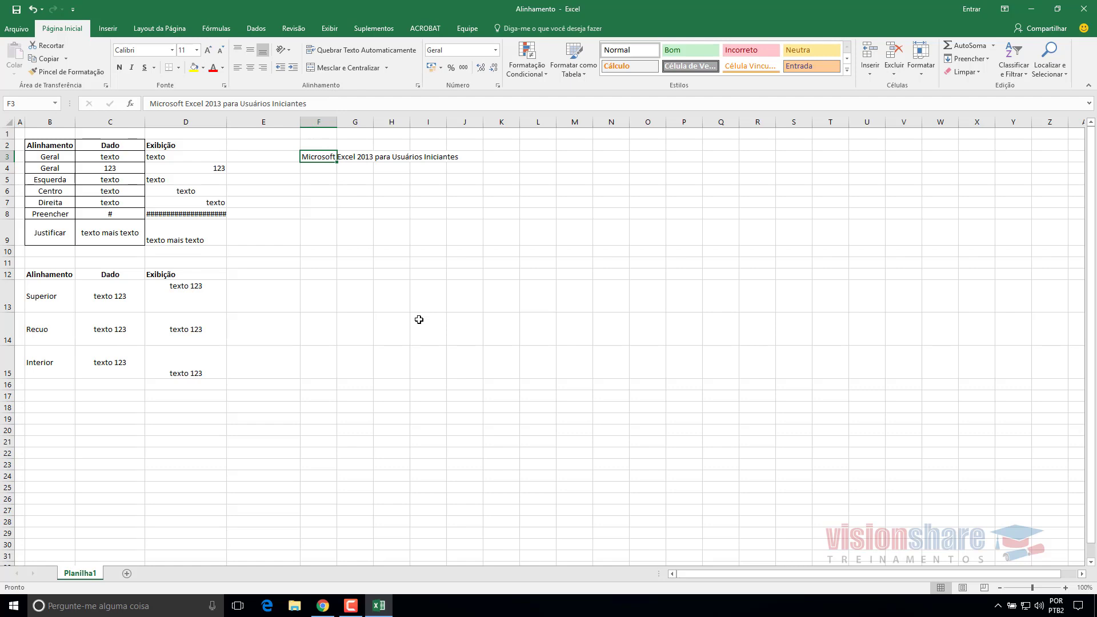
# Step: AutoFit column F to the title in F3, and narrow it back to near its original width
pyautogui.doubleClick(337, 121)
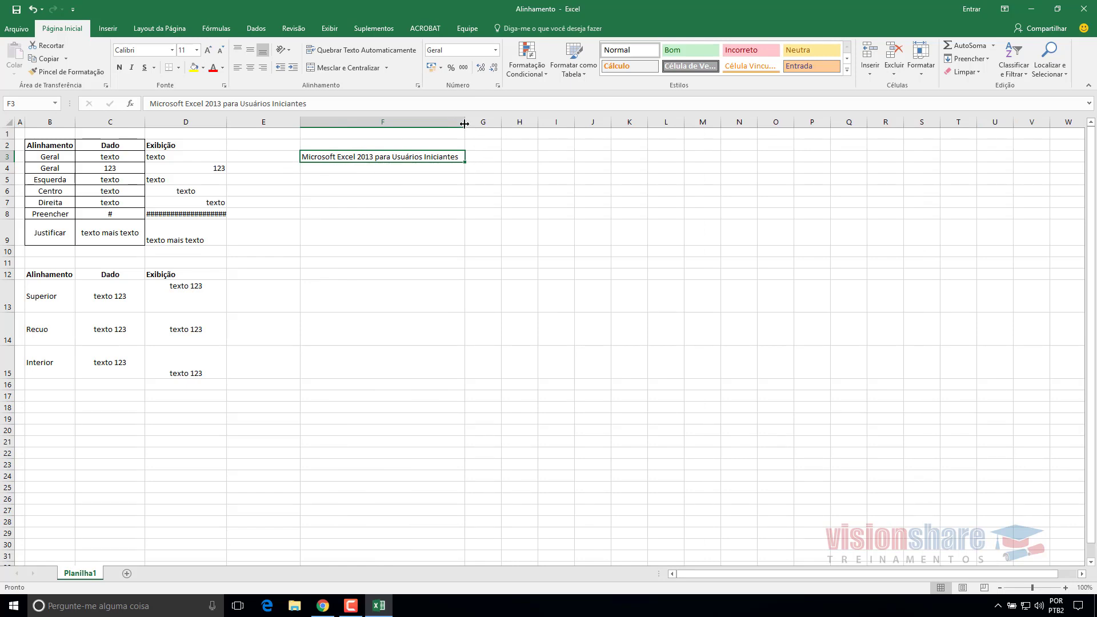
pyautogui.moveTo(464, 123); pyautogui.dragTo(344, 125)
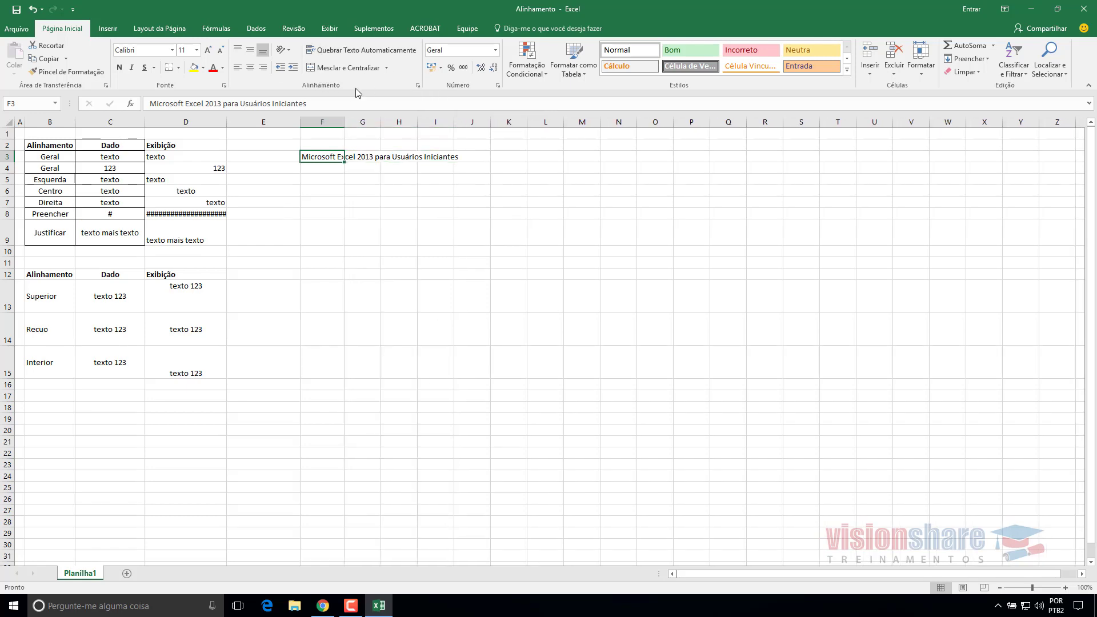
# Step: Turn on automatic text wrapping for F3, keeping its General horizontal and bottom vertical alignment
pyautogui.click(417, 85)
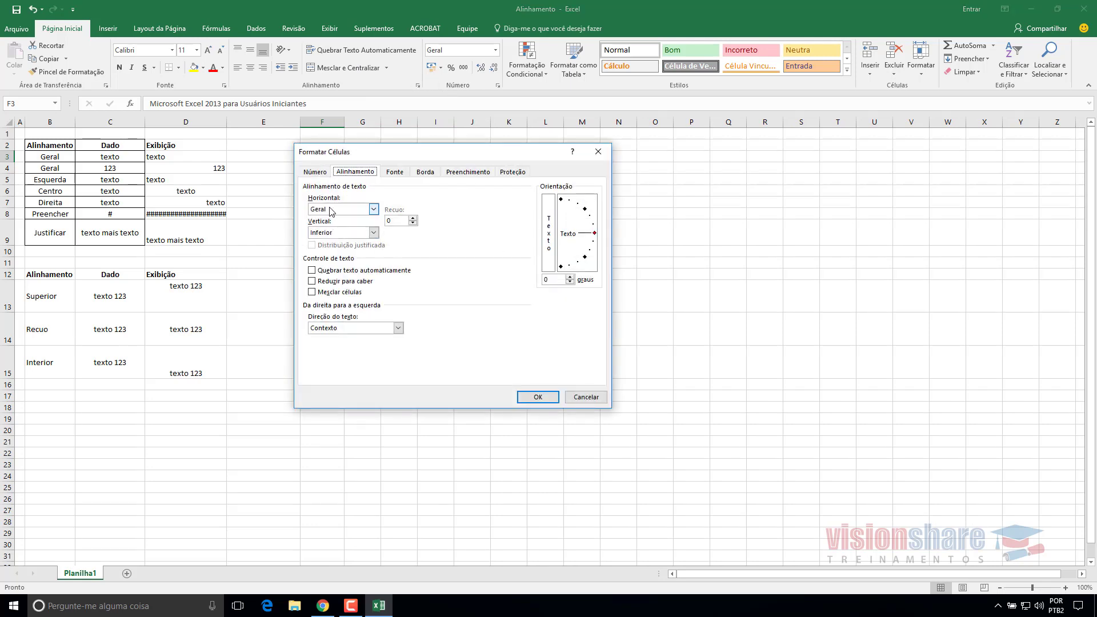
pyautogui.click(354, 233)
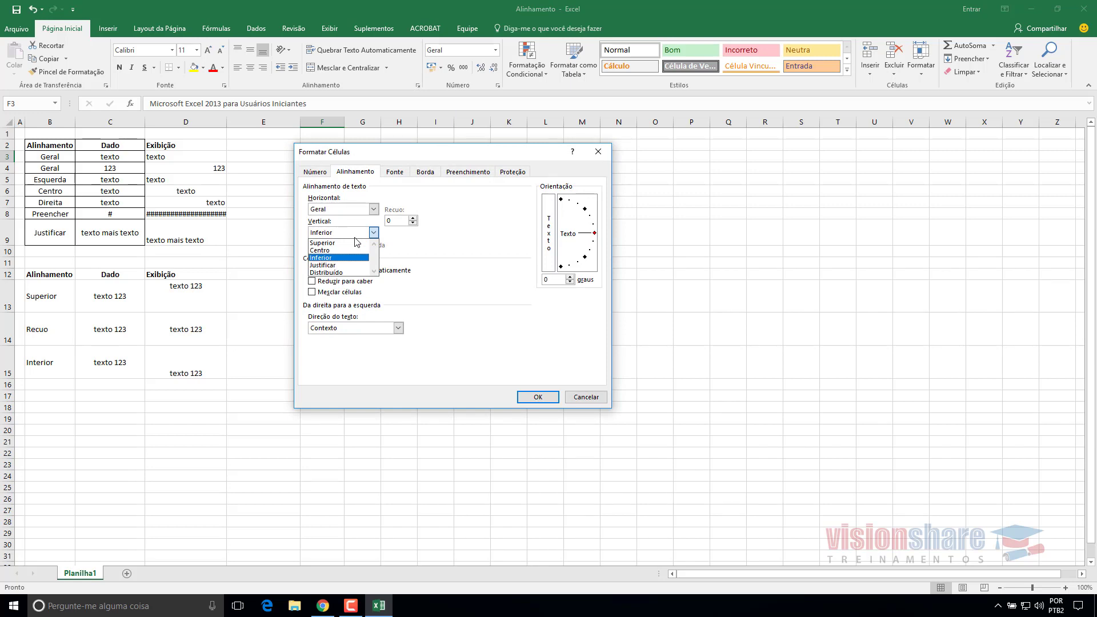
pyautogui.click(357, 234)
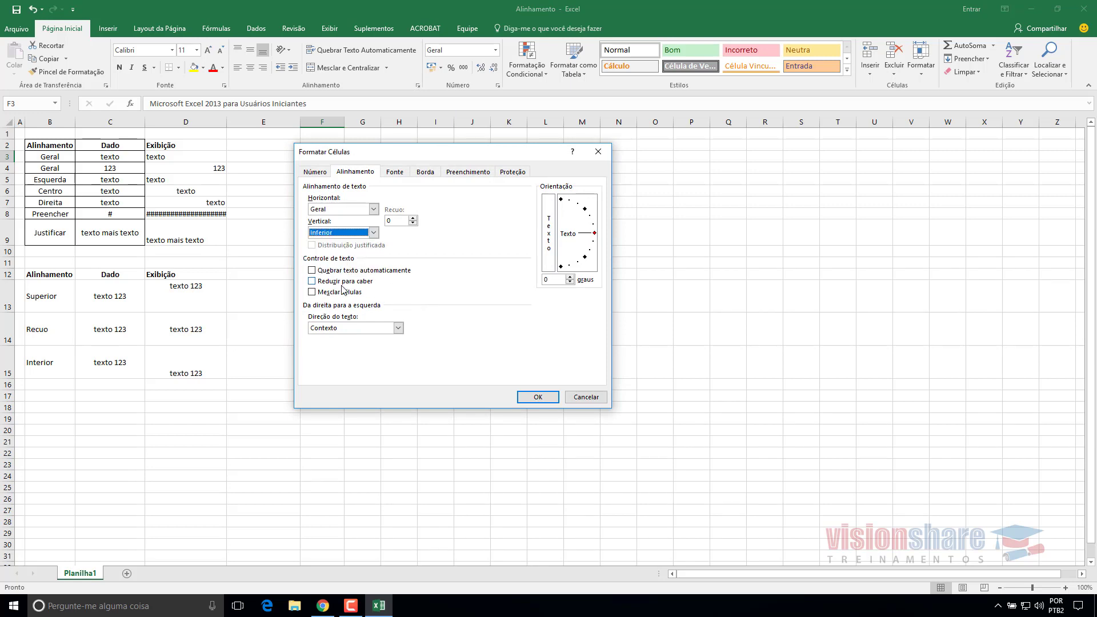
pyautogui.click(312, 271)
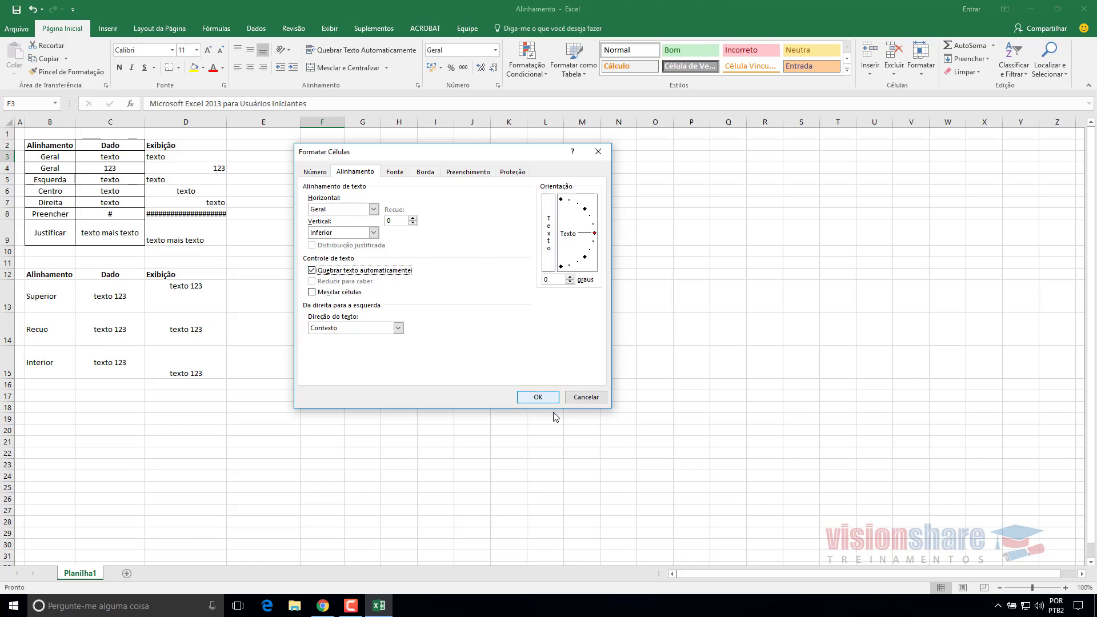
pyautogui.click(537, 398)
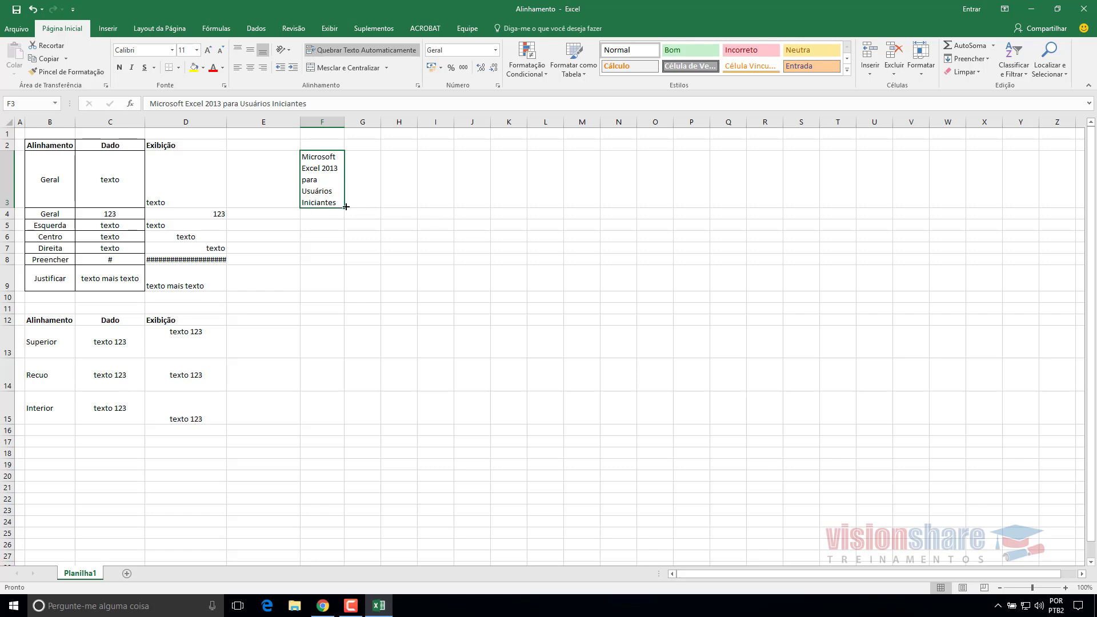
# Step: Widen column F until the wrapped title takes three lines, and reduce the height of row 3 to match
pyautogui.moveTo(345, 116); pyautogui.dragTo(377, 118)
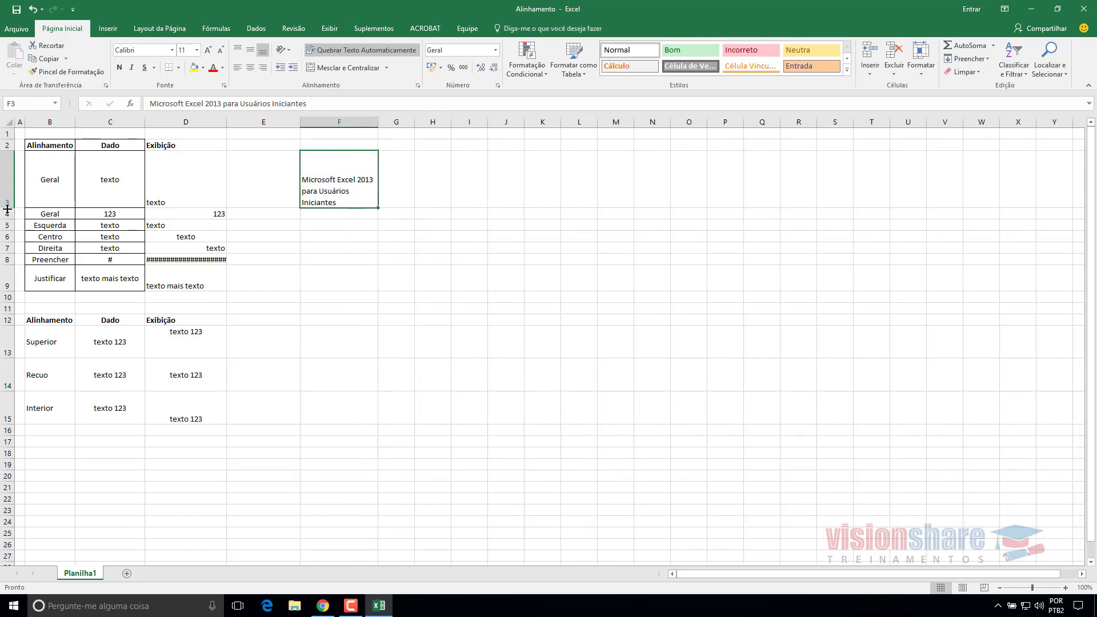
pyautogui.moveTo(7, 207); pyautogui.dragTo(7, 189)
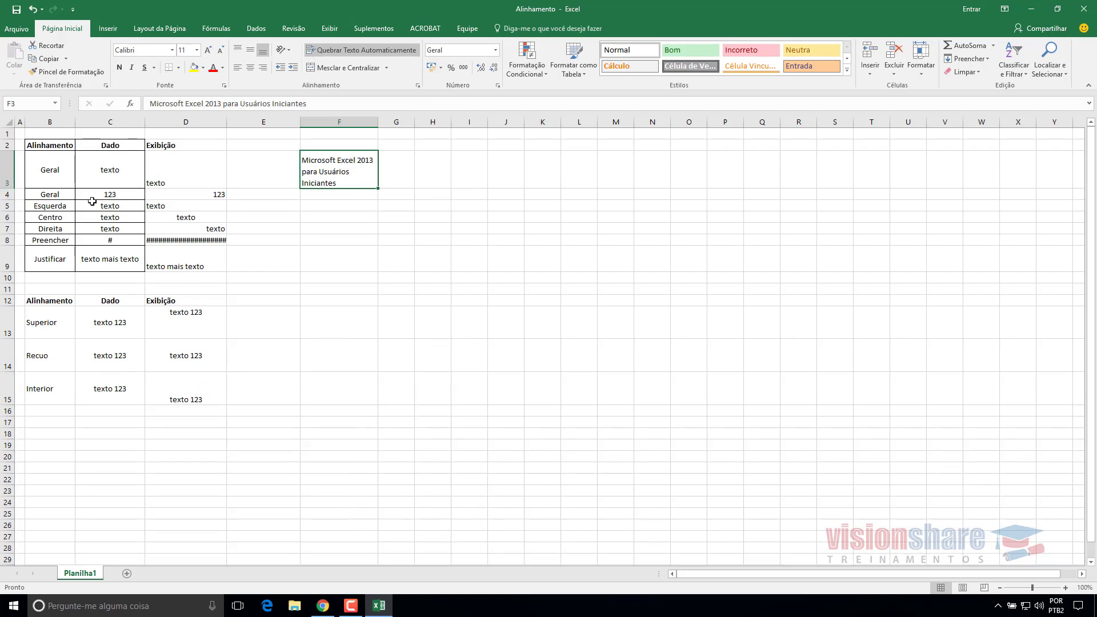
# Step: Examine cells B3 through F3 to compare how the enlarged row 3 affects the first table and the wrapped title
pyautogui.click(518, 286)
pyautogui.click(360, 172)
pyautogui.click(34, 169)
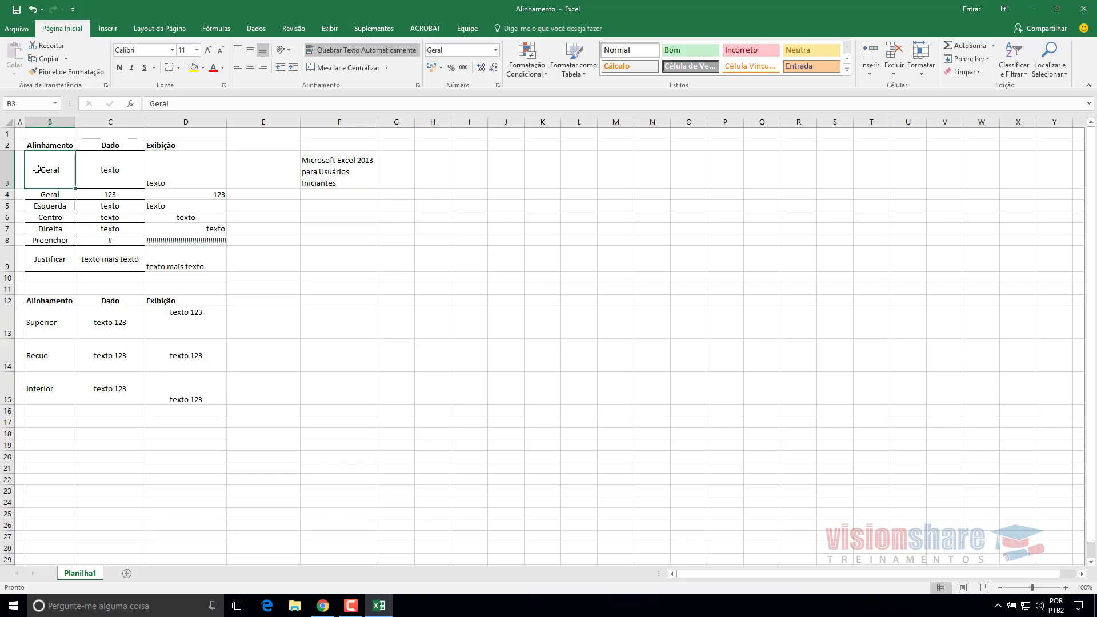
pyautogui.click(120, 169)
pyautogui.click(56, 170)
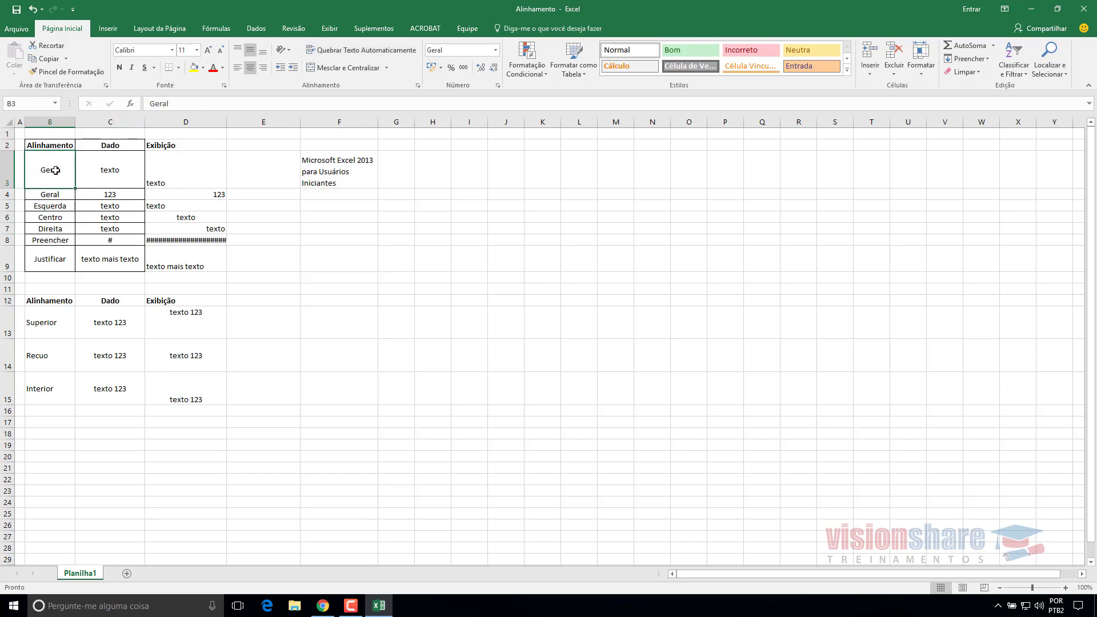
pyautogui.click(6, 170)
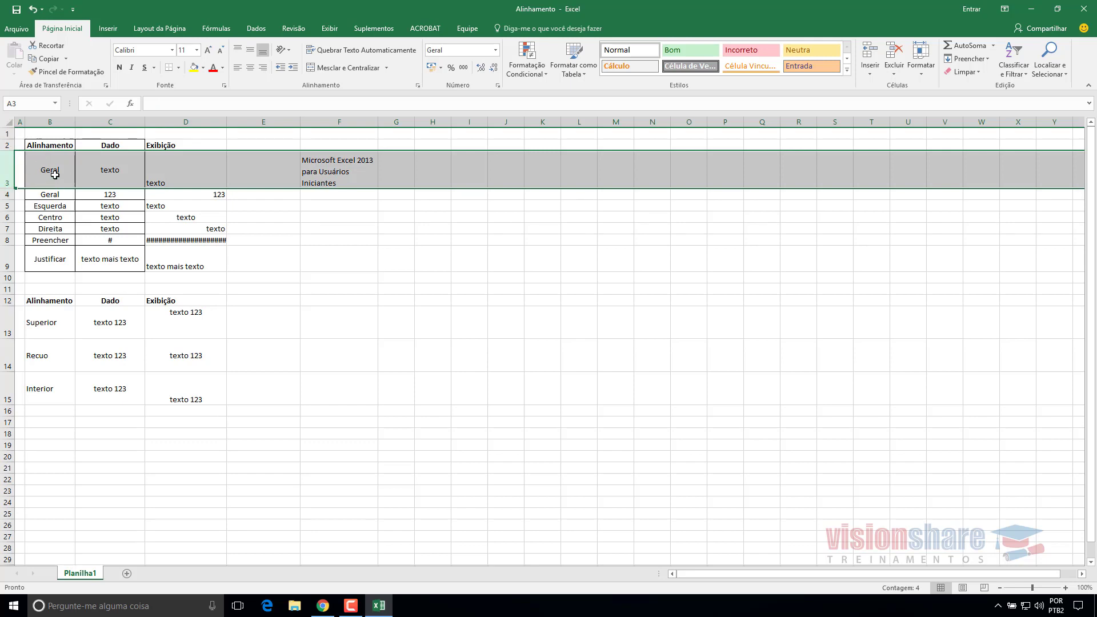
pyautogui.click(55, 174)
pyautogui.press('Right')
pyautogui.press('Right')
pyautogui.press('Right')
pyautogui.press('Left')
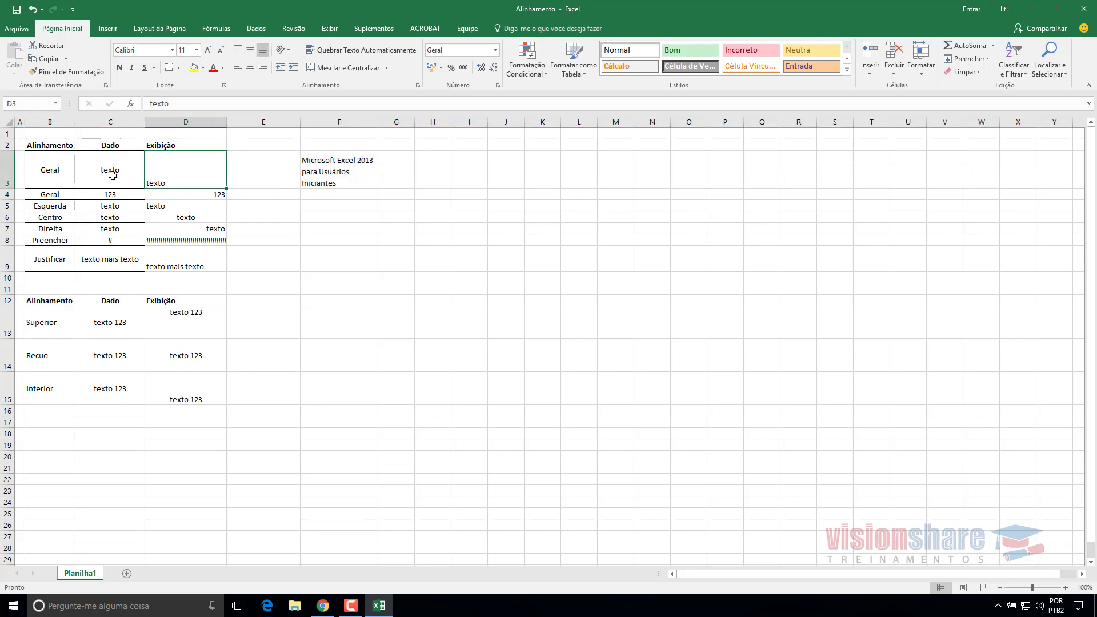
pyautogui.press('Left')
pyautogui.press('Left')
pyautogui.press('Right')
pyautogui.press('Right')
pyautogui.press('Right')
pyautogui.press('Right')
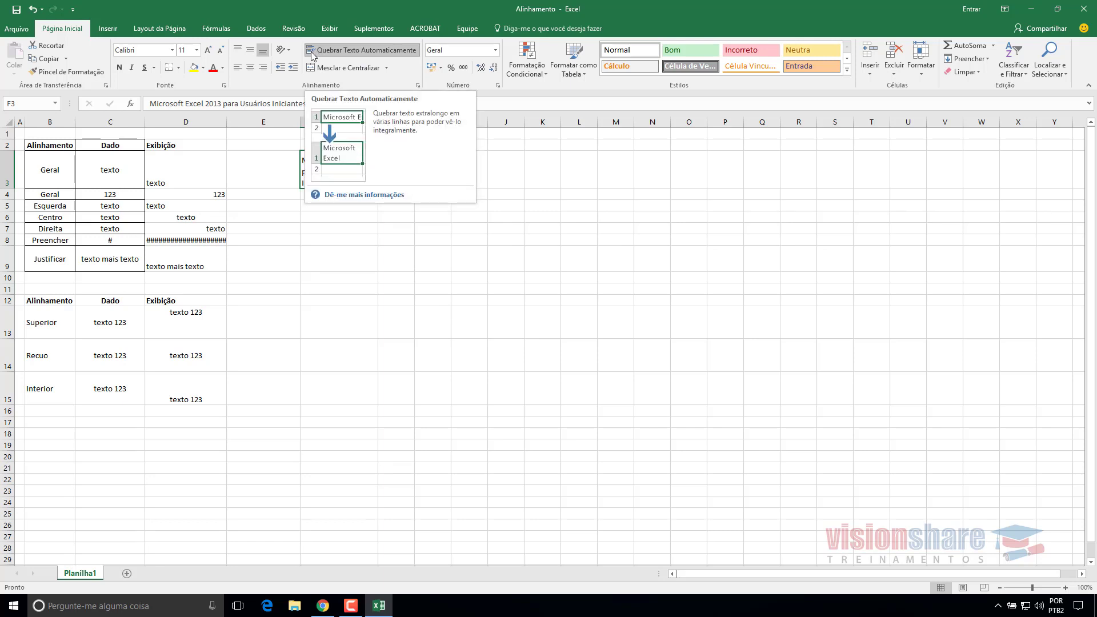
pyautogui.click(406, 276)
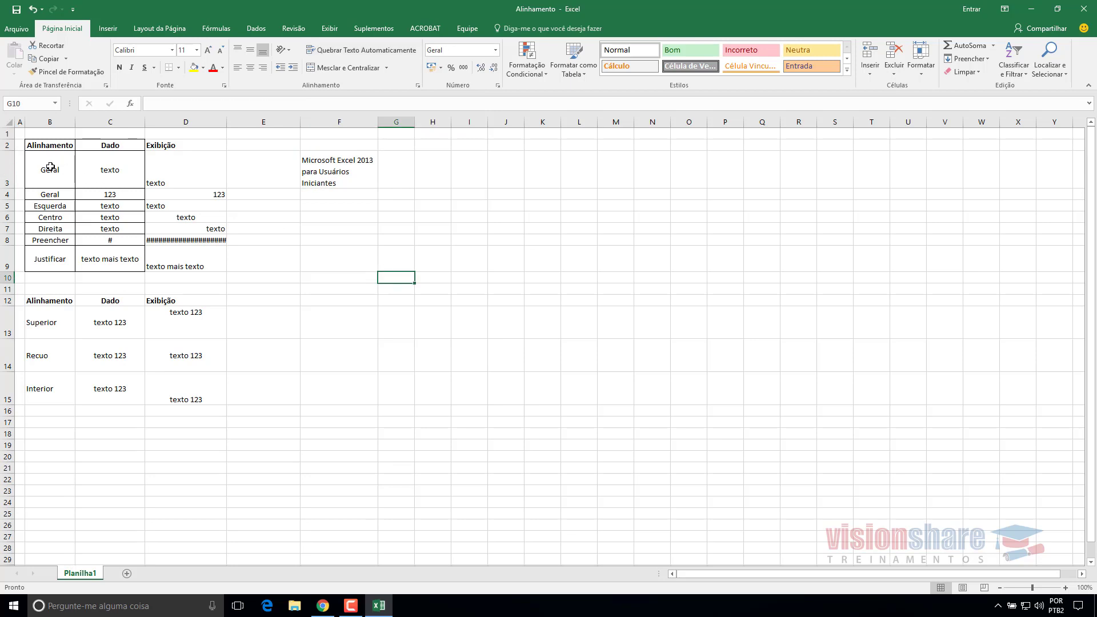
pyautogui.moveTo(51, 167)
pyautogui.mouseDown()
pyautogui.moveTo(226, 169)
pyautogui.moveTo(53, 162)
pyautogui.mouseUp()
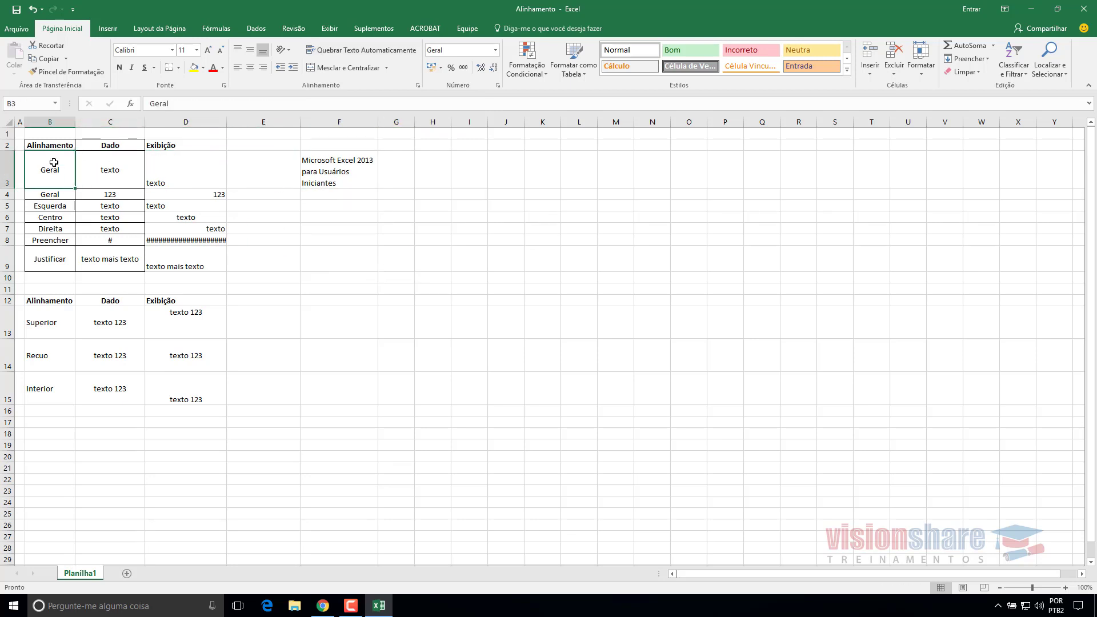
pyautogui.click(256, 264)
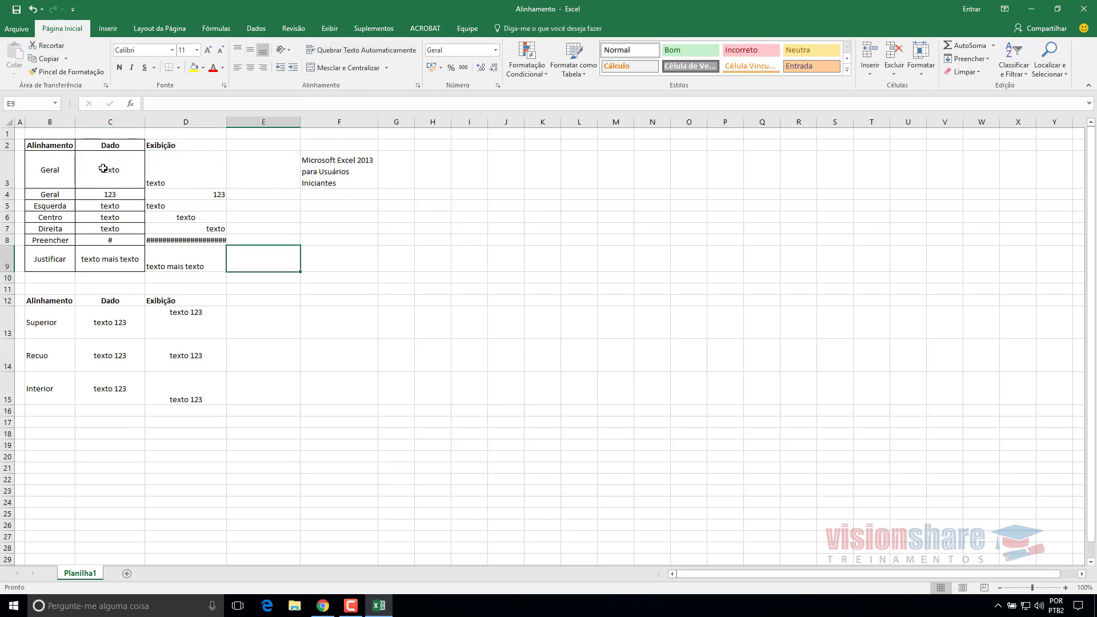
pyautogui.click(48, 167)
pyautogui.moveTo(203, 166)
pyautogui.mouseDown()
pyautogui.moveTo(279, 168)
pyautogui.moveTo(115, 168)
pyautogui.moveTo(217, 170)
pyautogui.mouseUp()
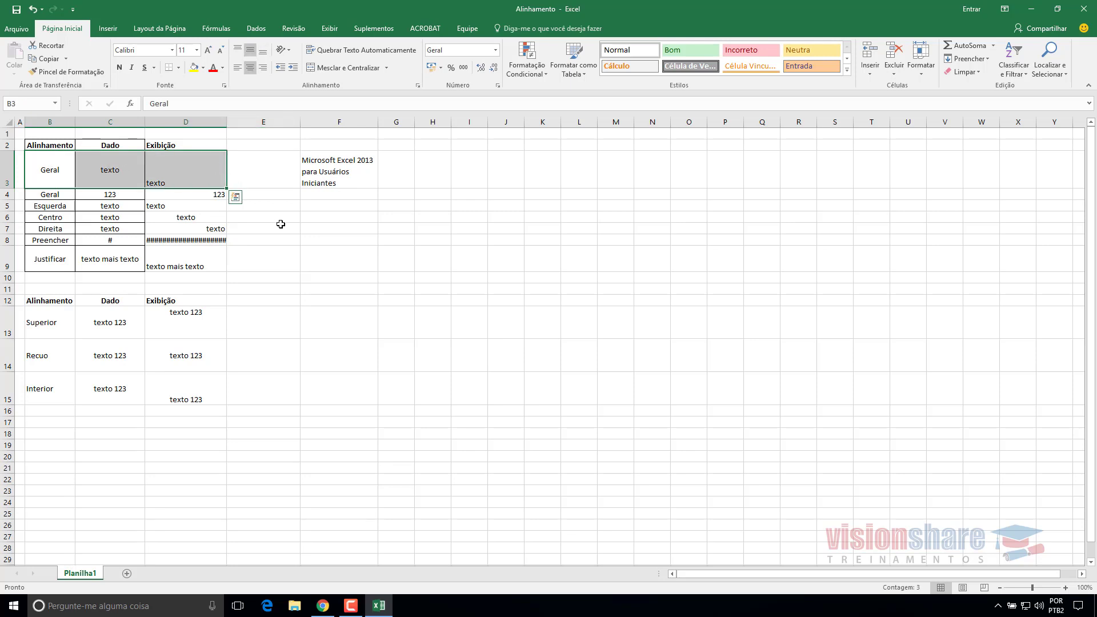
# Step: Copy only the text "Microsoft Excel 2013 para Usuários Iniciantes" from F3 into cell I18, without its wrap formatting
pyautogui.click(353, 181)
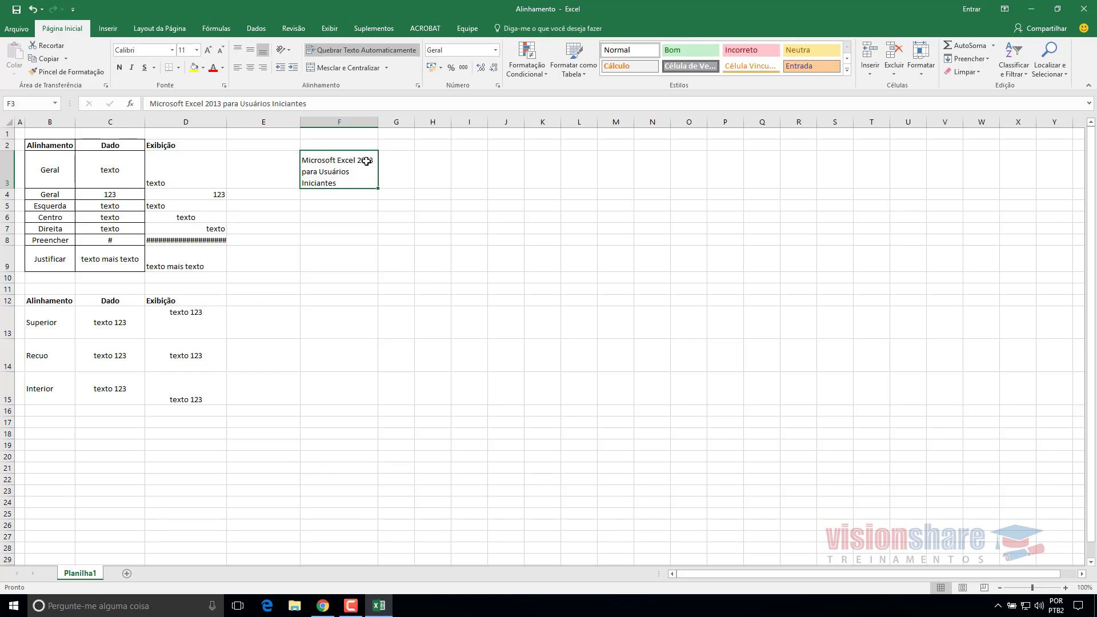
pyautogui.moveTo(306, 103); pyautogui.dragTo(41, 98)
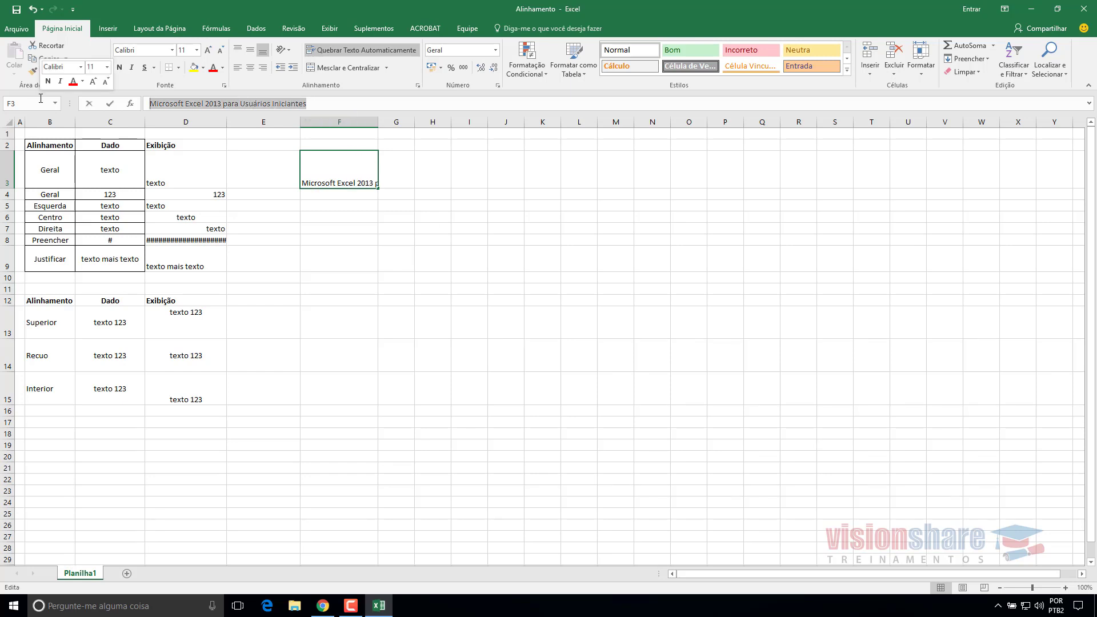
pyautogui.hotkey('ctrl', 'c')
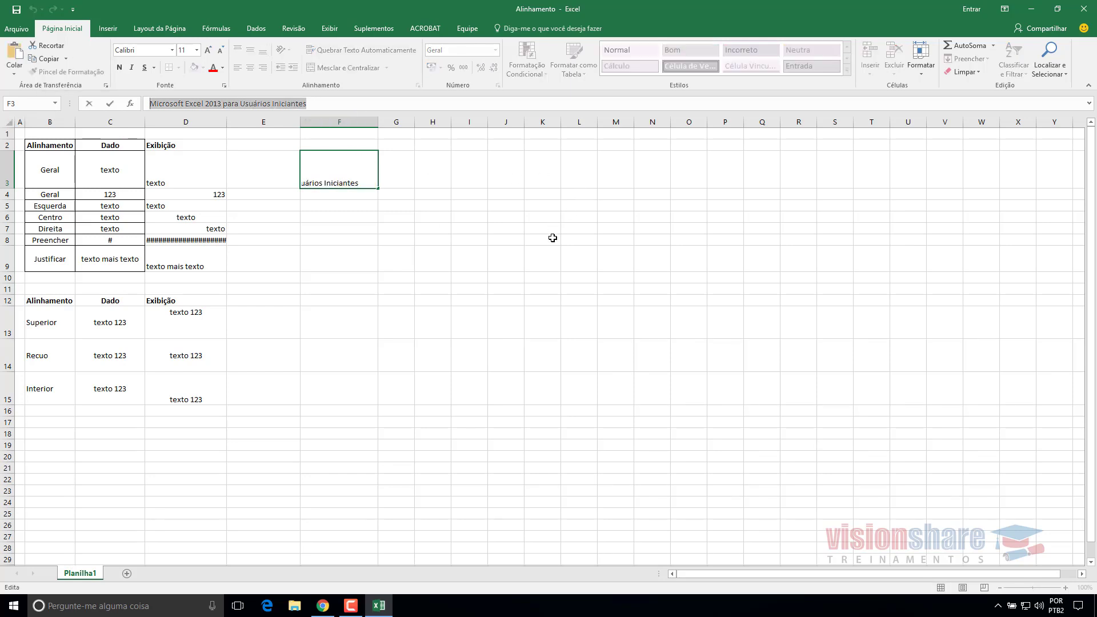
pyautogui.click(463, 434)
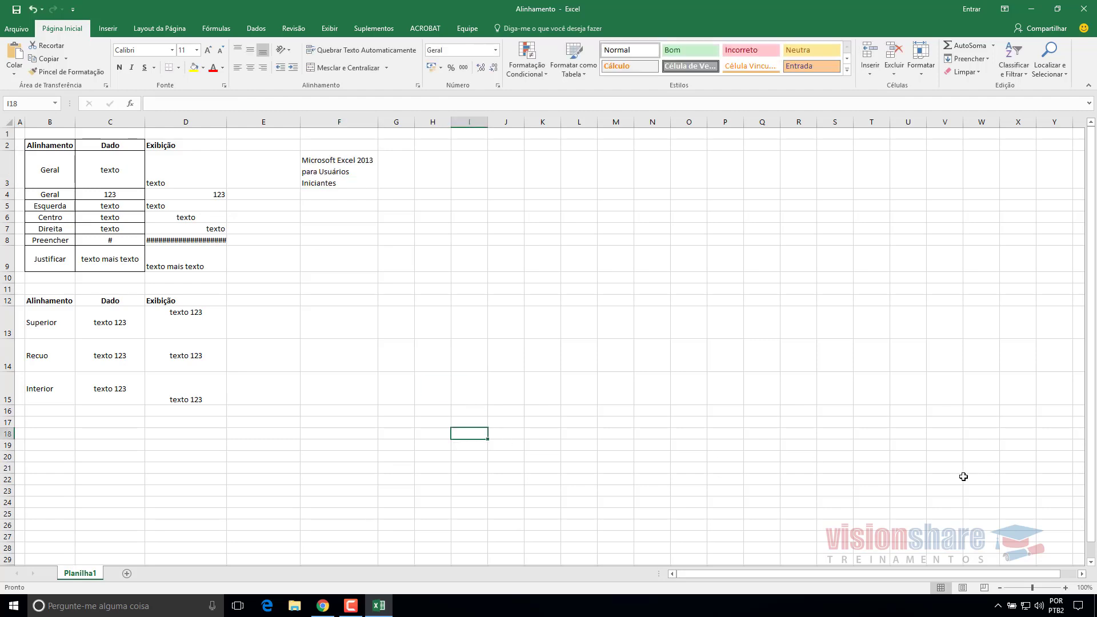
pyautogui.click(167, 101)
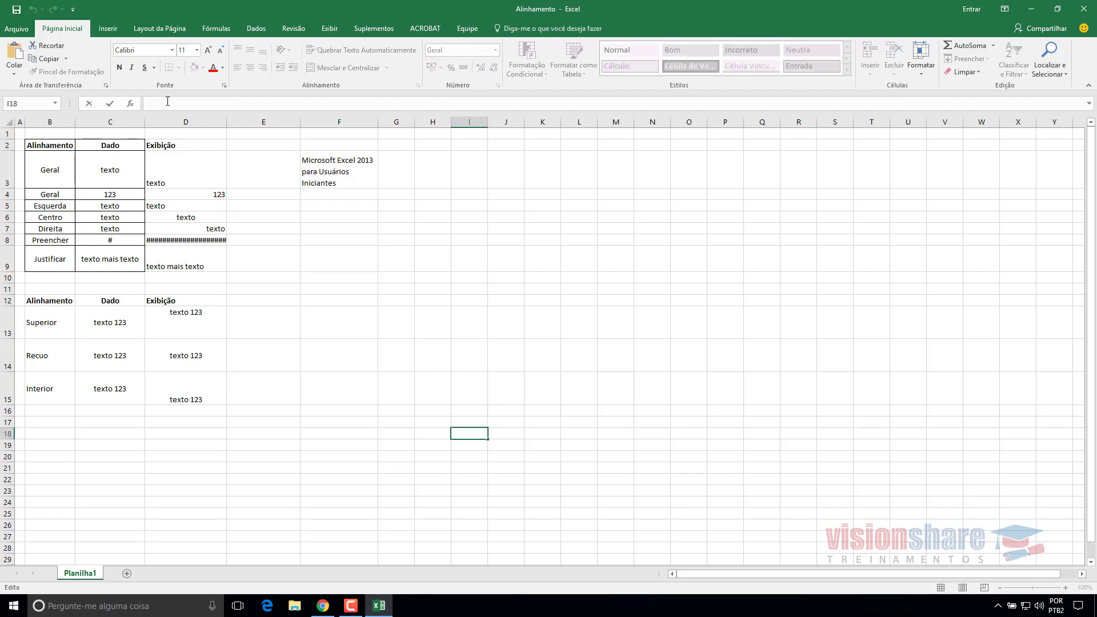
pyautogui.hotkey('ctrl', 'v')
pyautogui.press('Return')
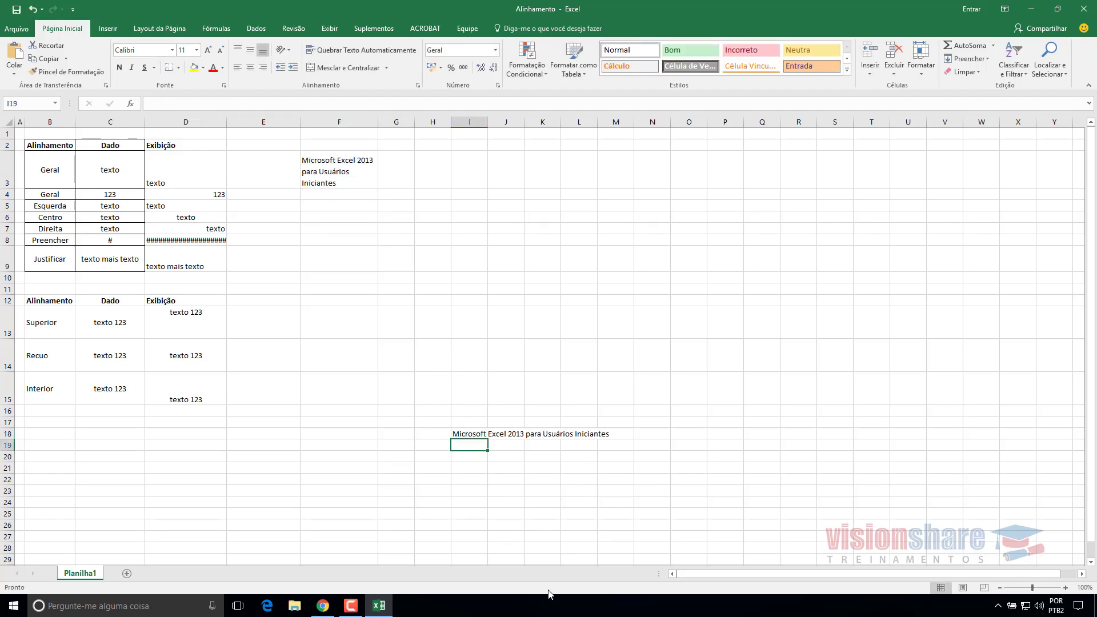
# Step: Turn on the shrink-to-fit text control (Reduzir para caber) for cell I18
pyautogui.click(477, 434)
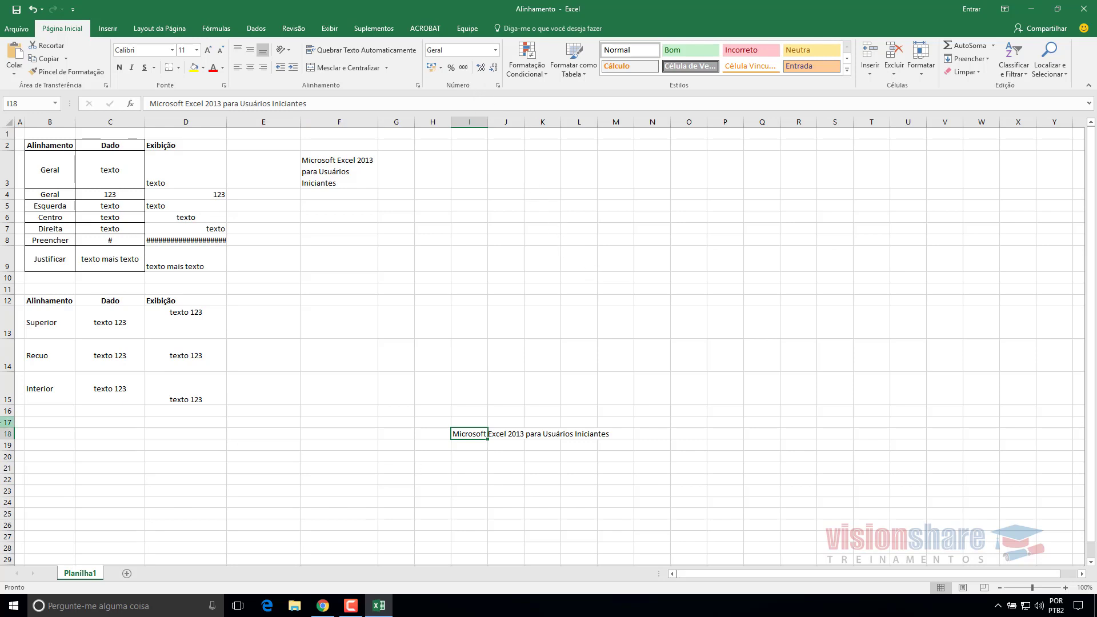
pyautogui.click(418, 86)
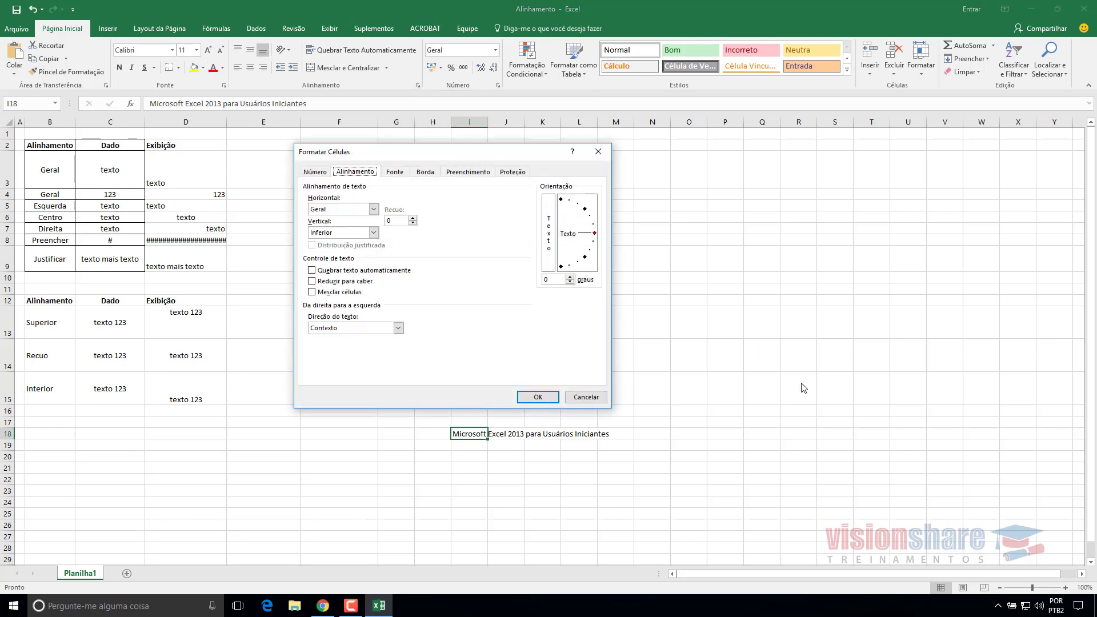
pyautogui.click(311, 281)
pyautogui.click(538, 396)
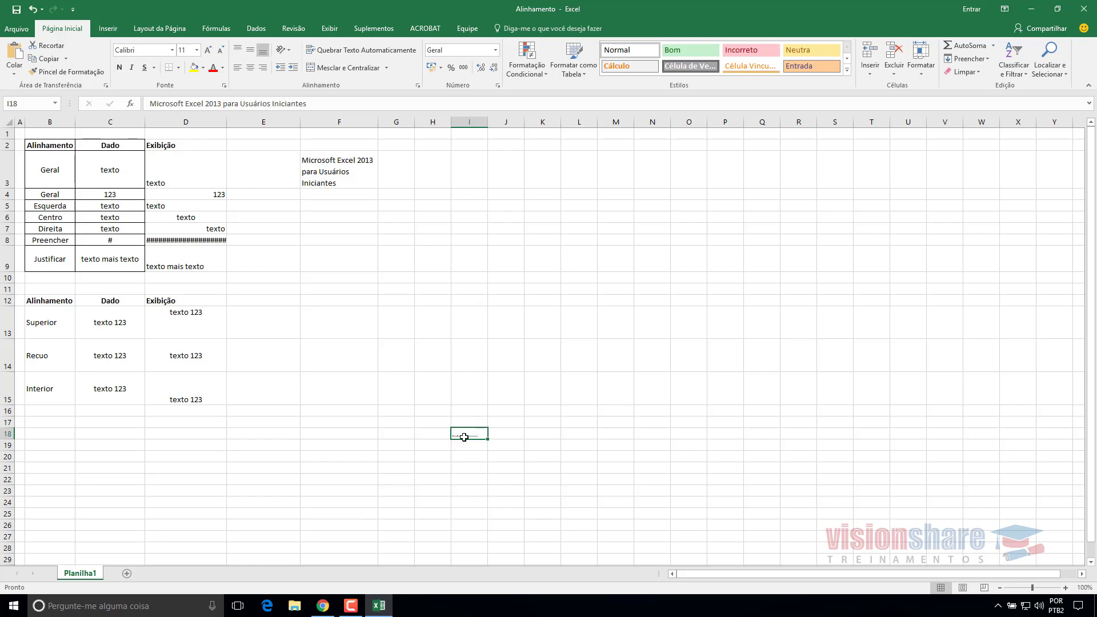
# Step: Widen column I, which holds the shrunken title in I18, to about three times its standard width
pyautogui.click(1066, 587)
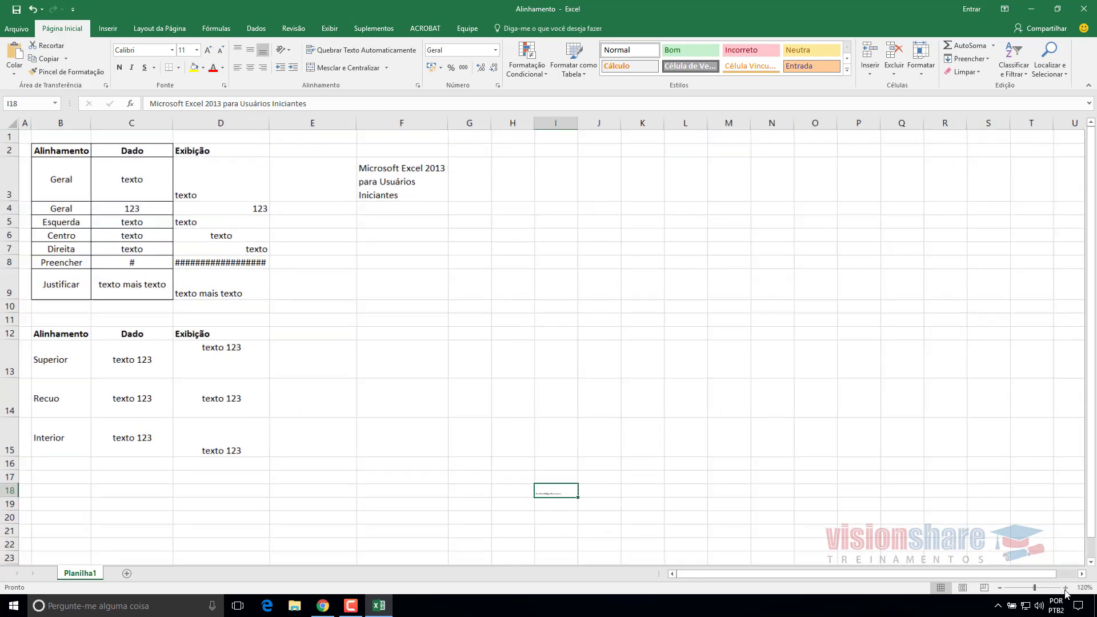
pyautogui.click(1066, 587)
pyautogui.click(1065, 588)
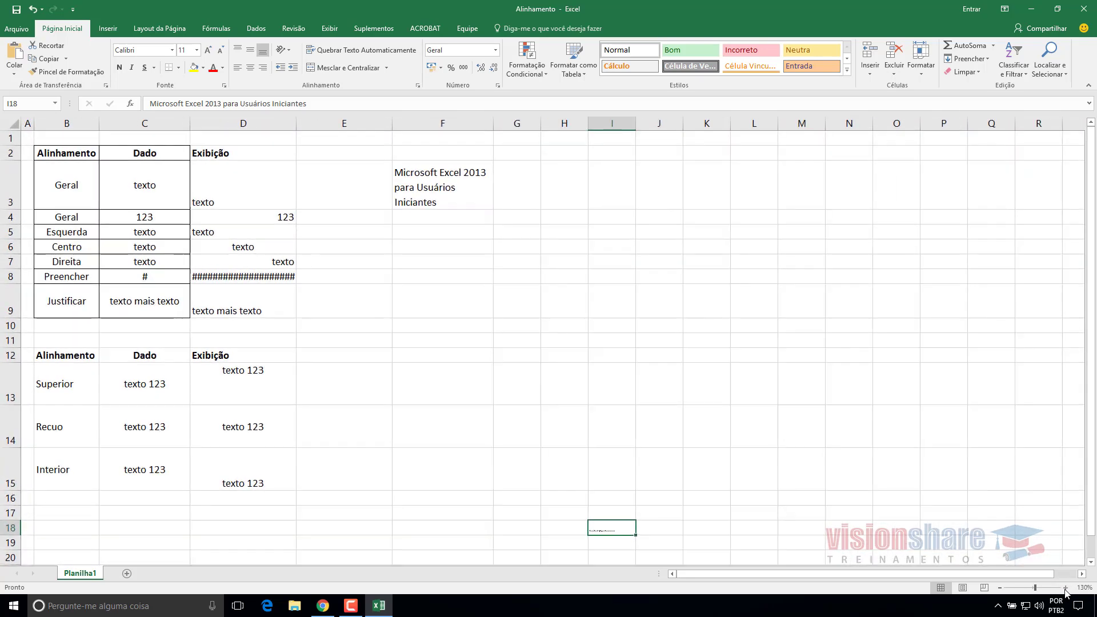
pyautogui.click(1034, 588)
pyautogui.moveTo(518, 122); pyautogui.dragTo(598, 122)
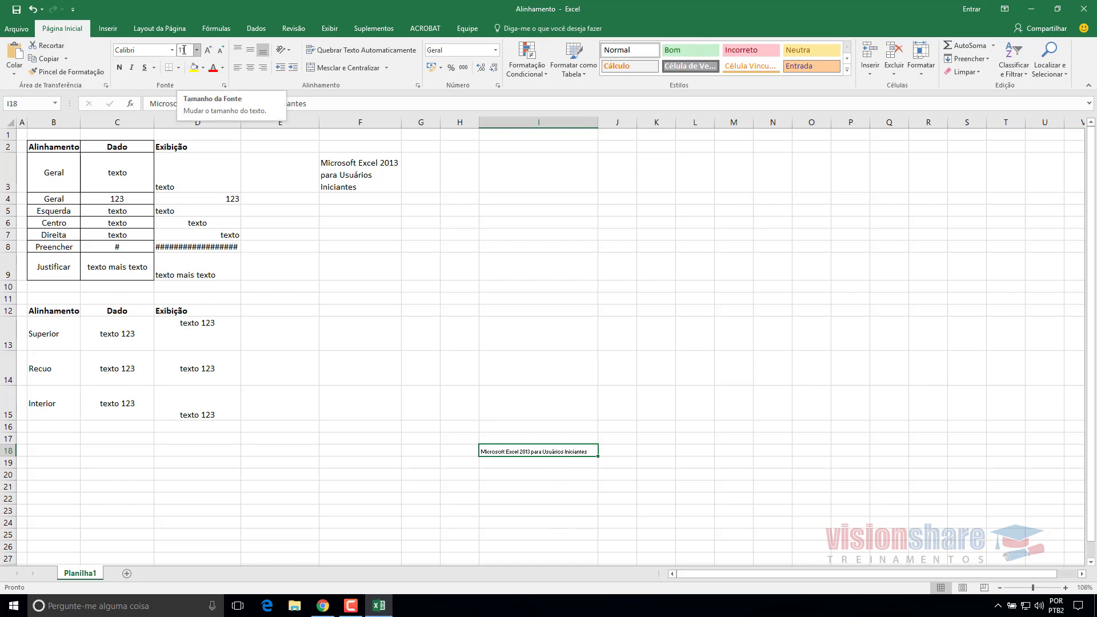
# Step: Narrow column I slightly so the shrink-to-fit title in I18 is reduced further
pyautogui.click(373, 176)
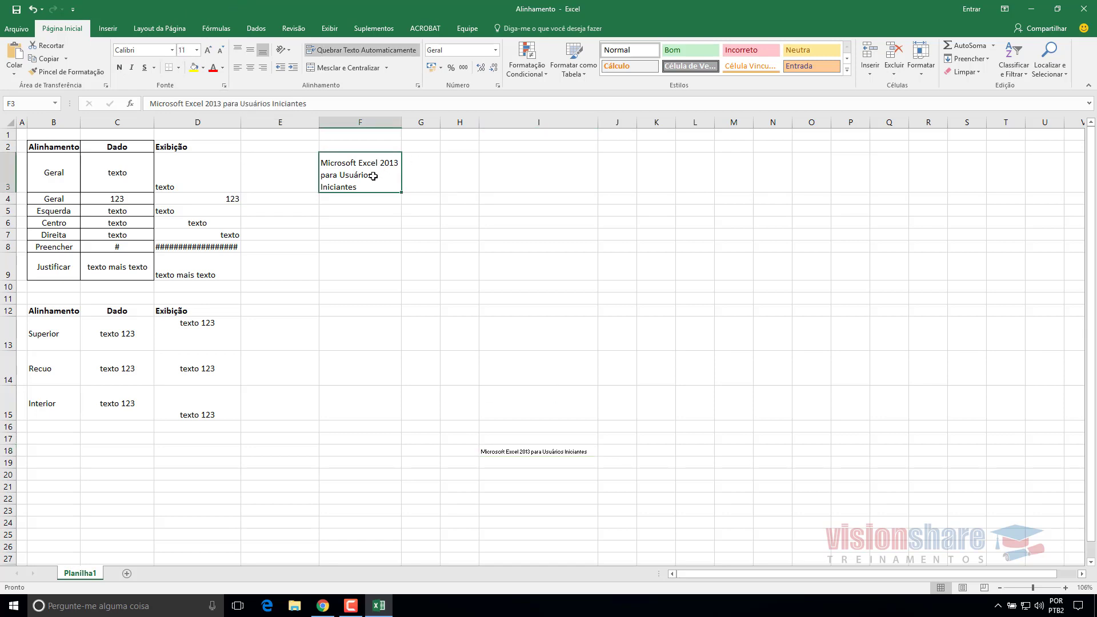
pyautogui.click(163, 249)
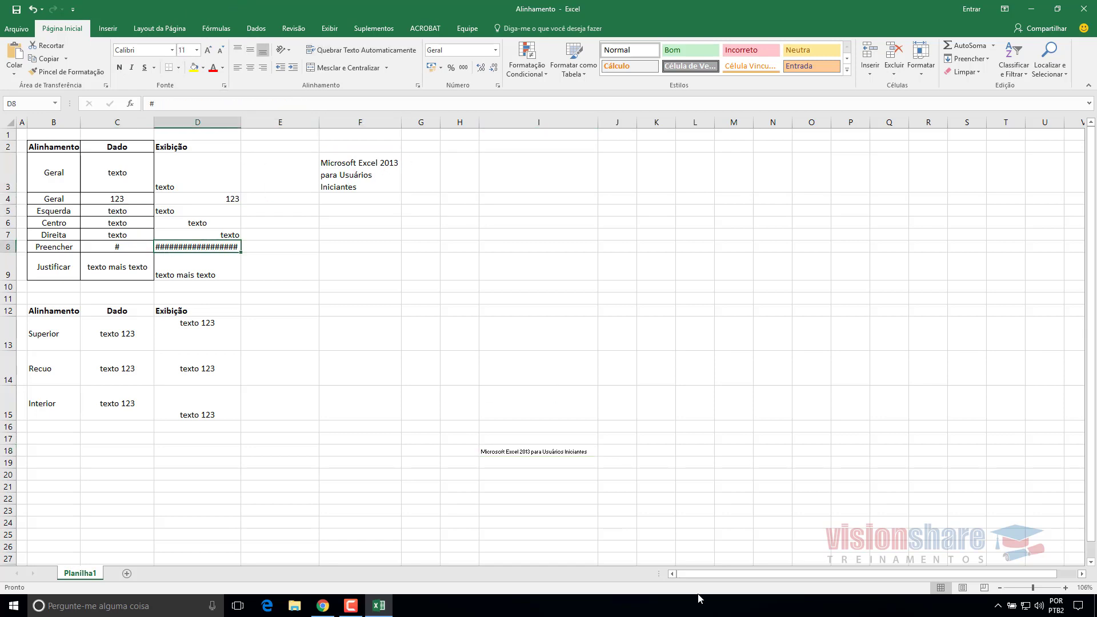
pyautogui.click(549, 452)
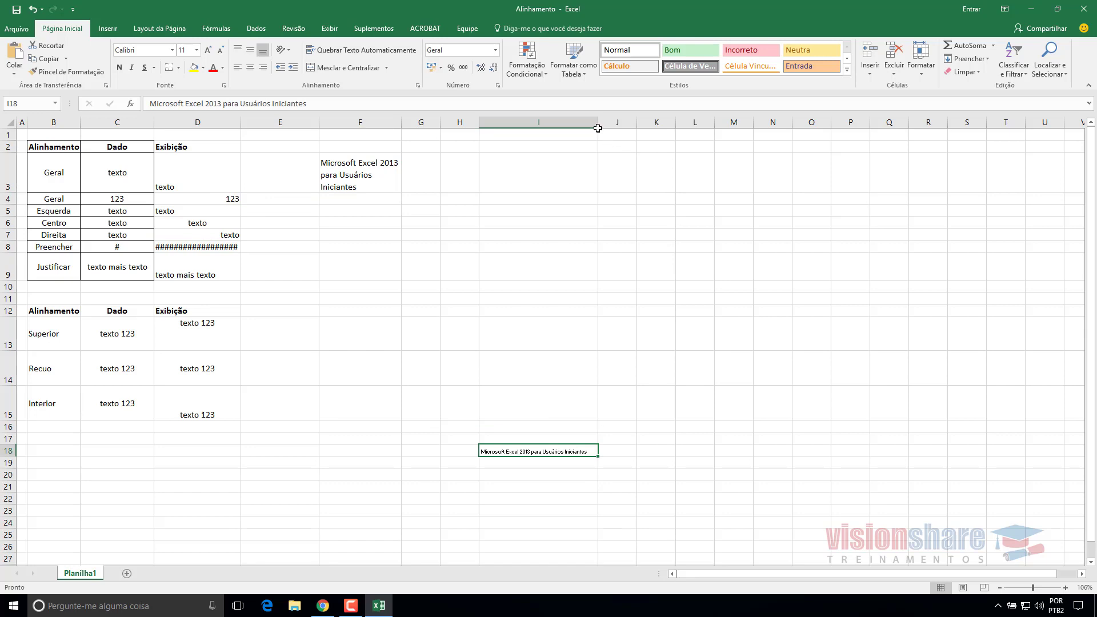
pyautogui.moveTo(597, 126); pyautogui.dragTo(584, 126)
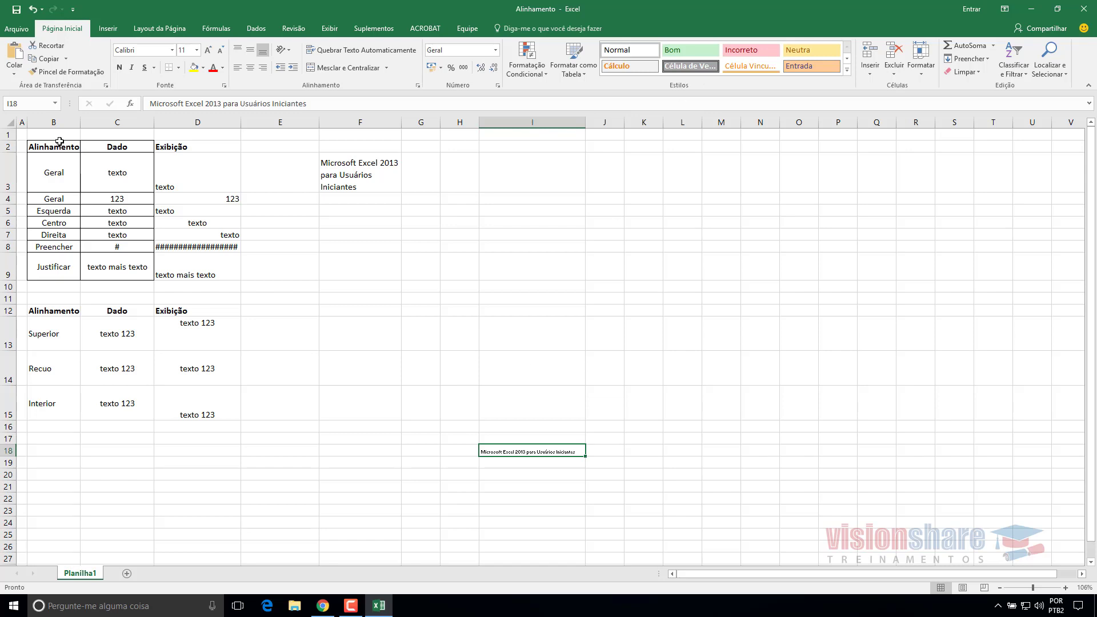
# Step: Insert a blank row at row 1 to make room for a title above the first table
pyautogui.rightClick(6, 134)
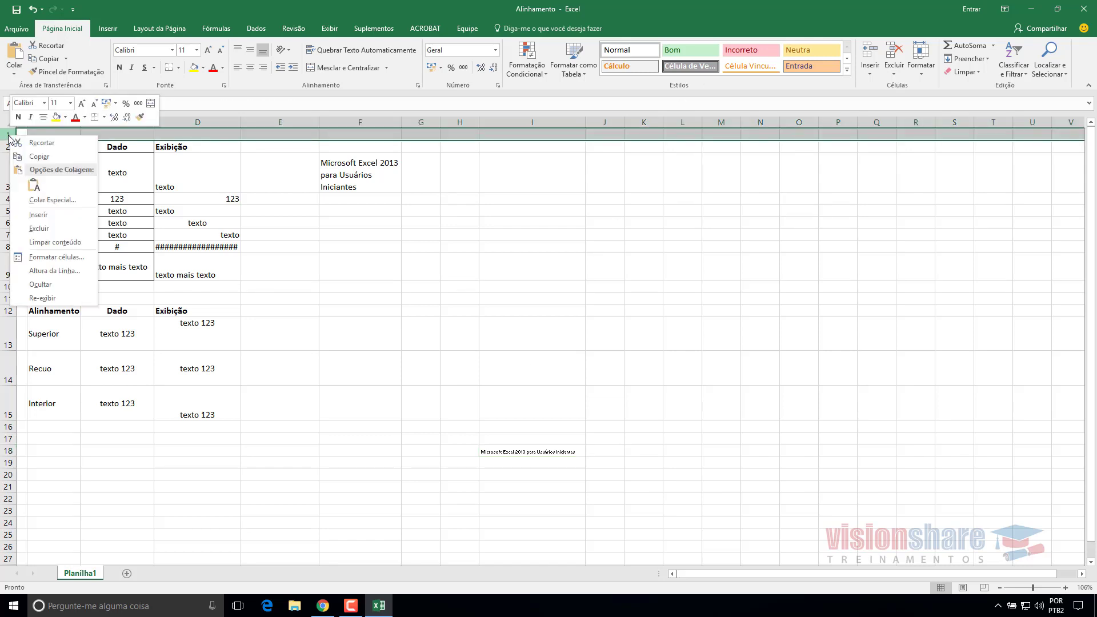
pyautogui.click(40, 220)
pyautogui.click(509, 248)
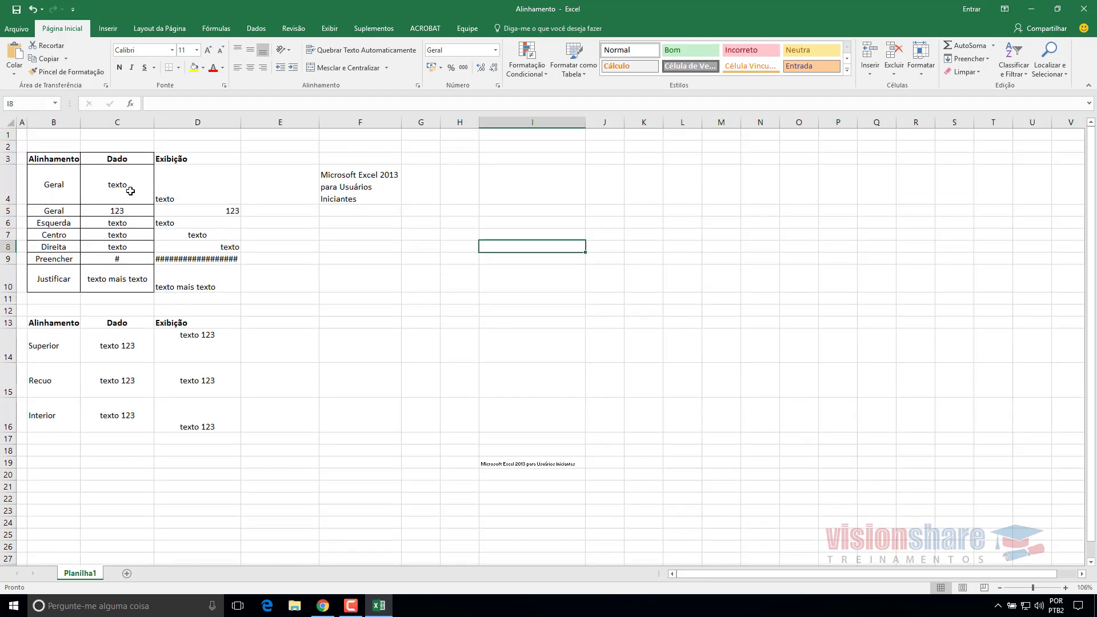
pyautogui.click(57, 146)
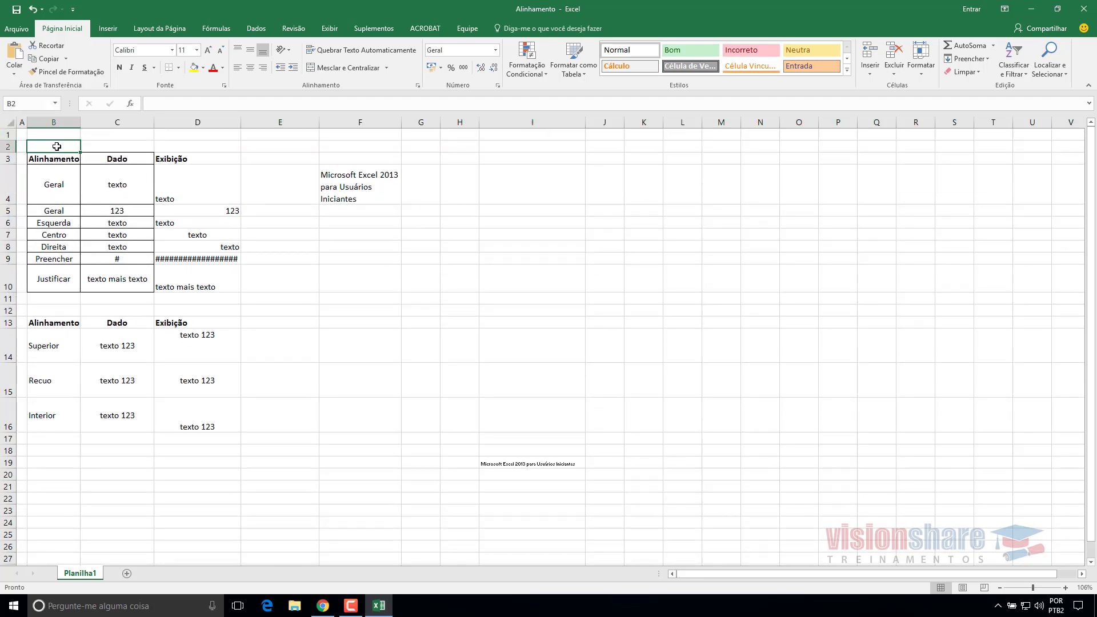
# Step: Apply all borders (Todas as Bordas) to the first table, range B3:D10
pyautogui.moveTo(57, 162); pyautogui.dragTo(220, 289)
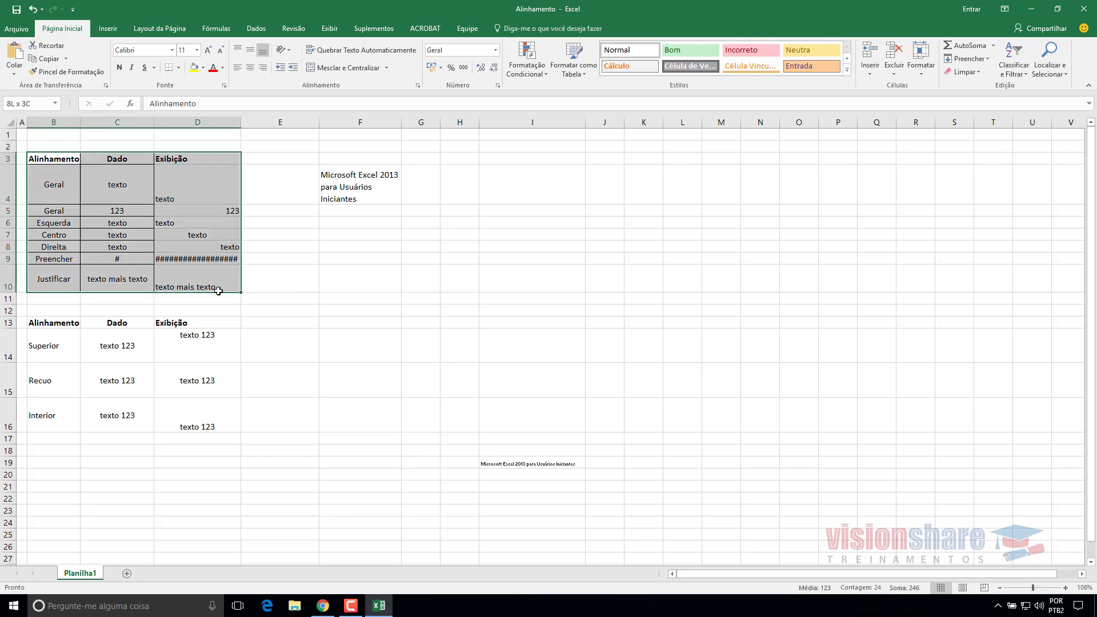
pyautogui.click(178, 68)
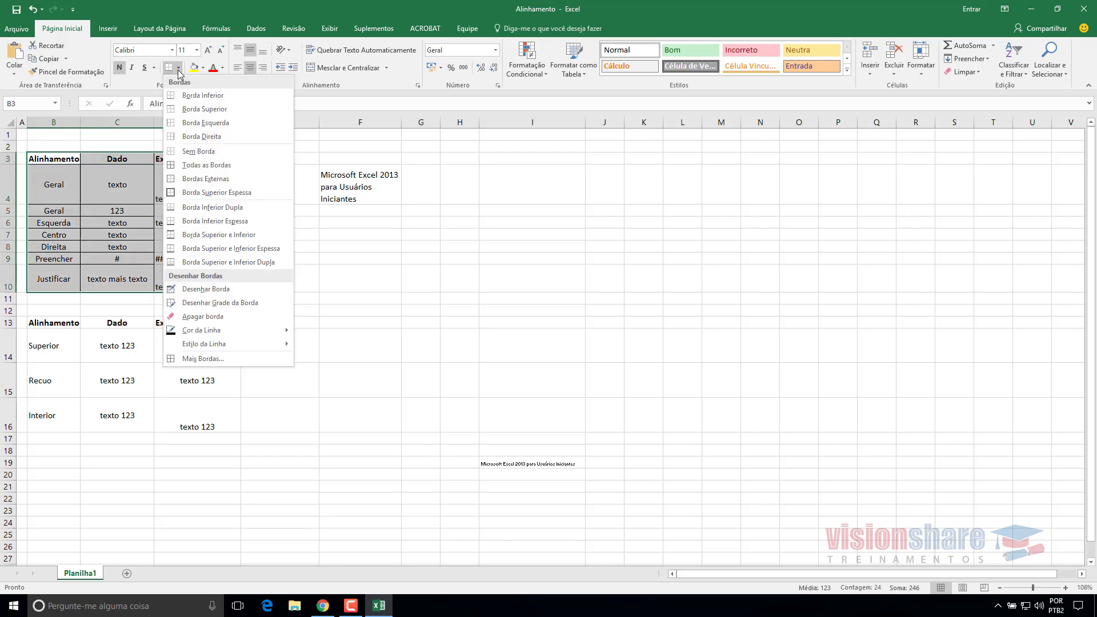
pyautogui.click(204, 164)
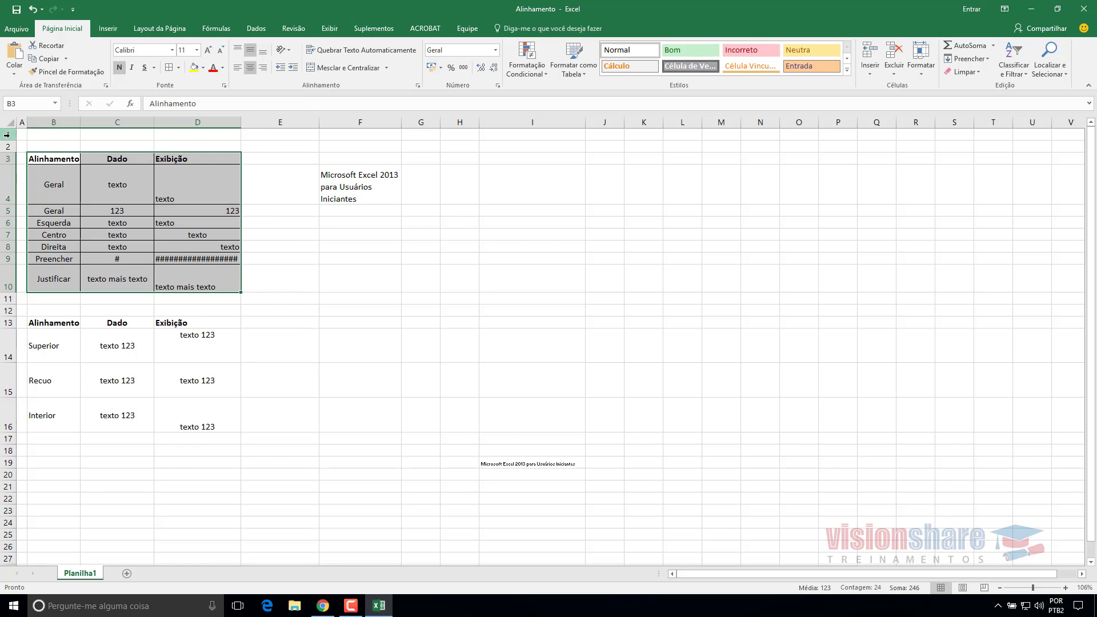
# Step: Enter the title "Tabela de Exemplos de Alinamento" in cell B2 above the first table
pyautogui.click(60, 142)
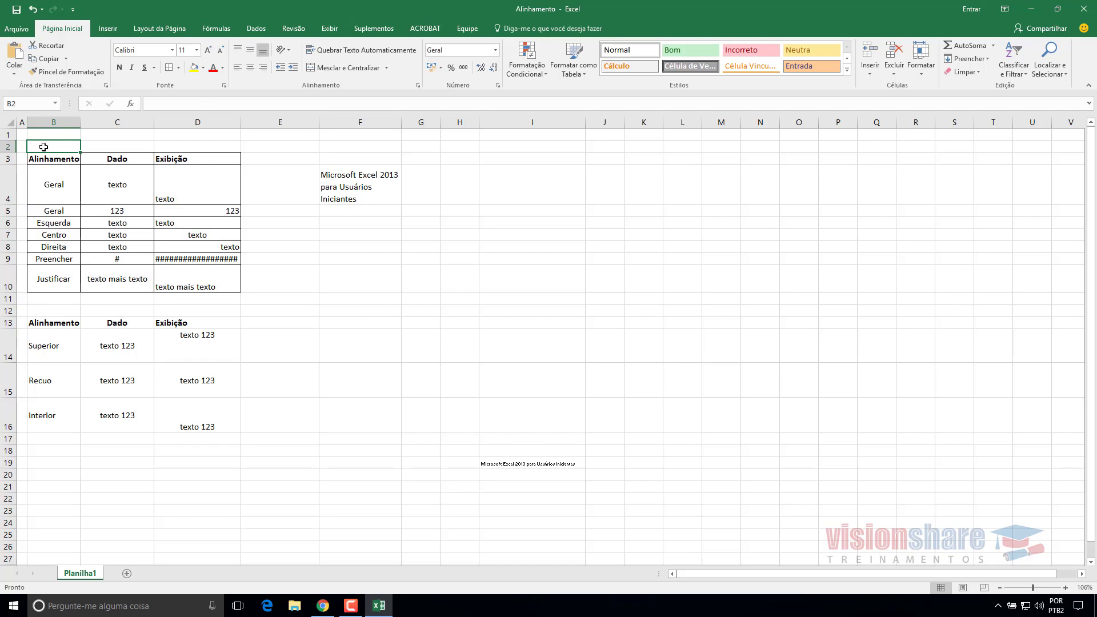
pyautogui.moveTo(44, 147); pyautogui.dragTo(170, 145)
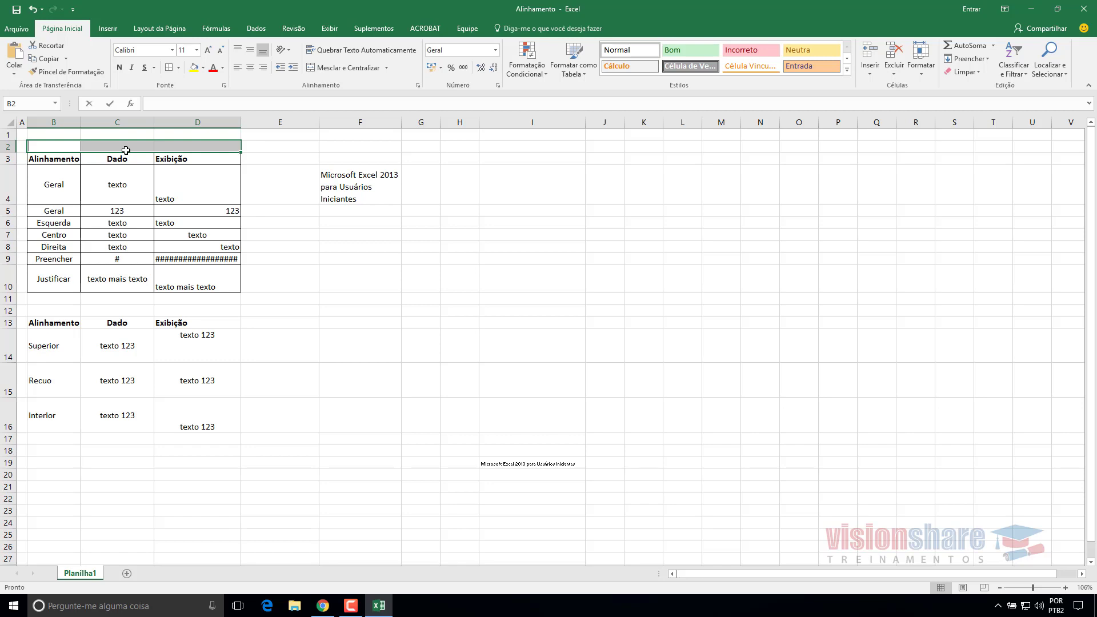
pyautogui.write('Tabela de ')
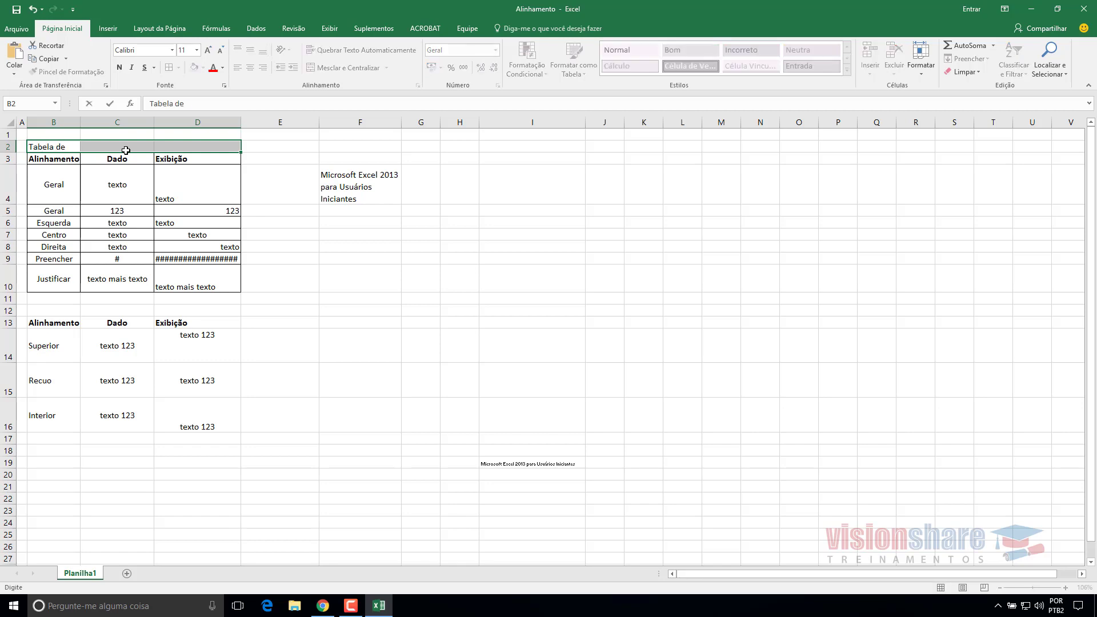
pyautogui.write('Exemplos de')
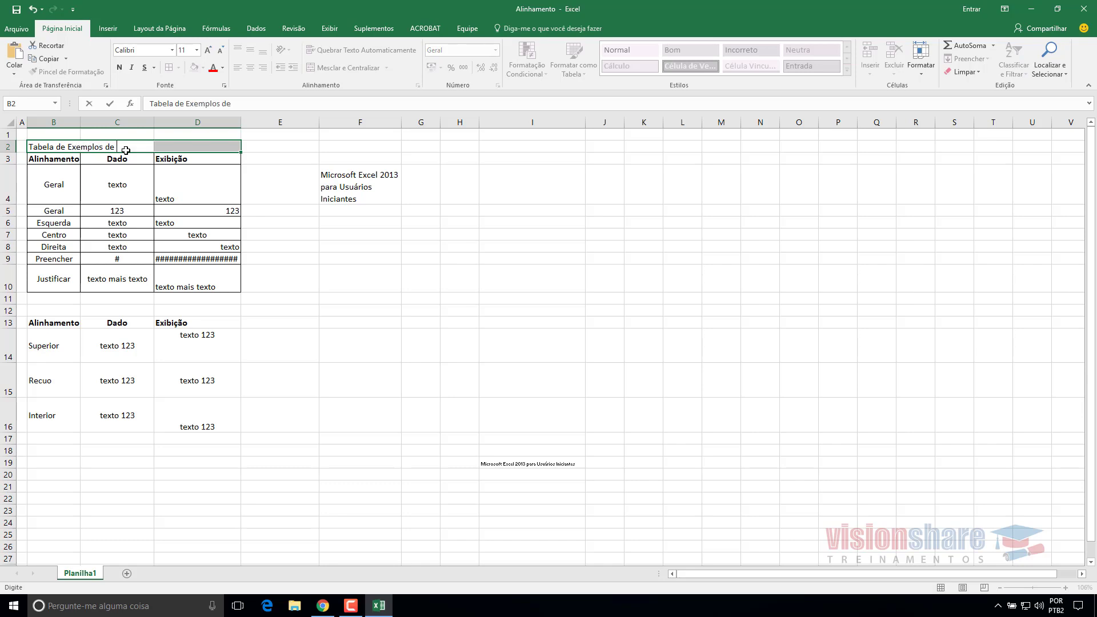
pyautogui.write(' Alinamento')
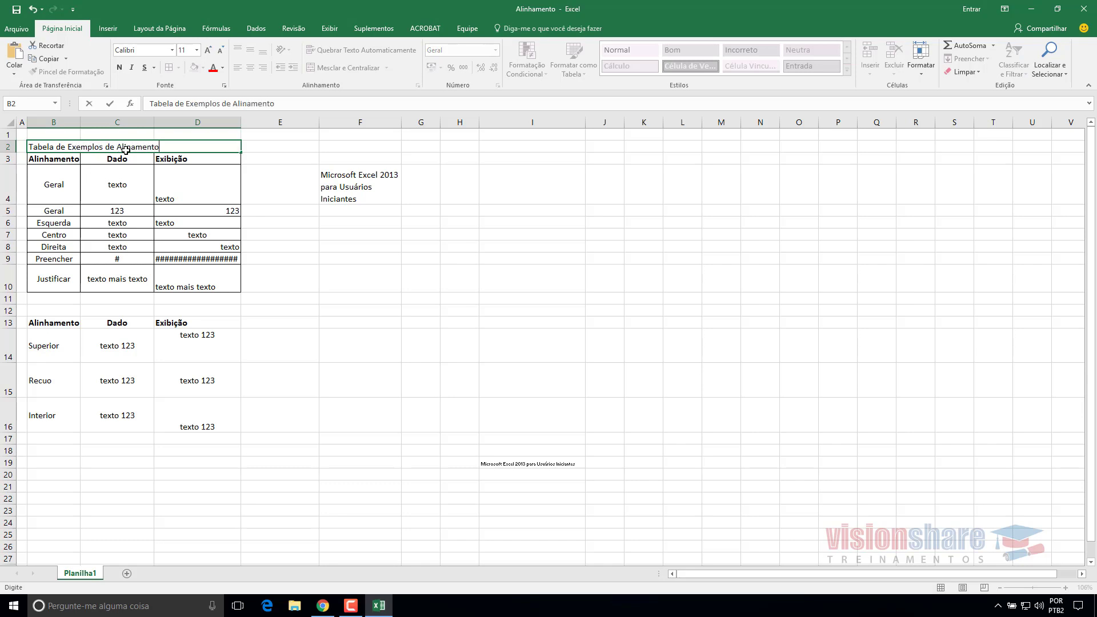
pyautogui.press('Tab')
pyautogui.click(489, 307)
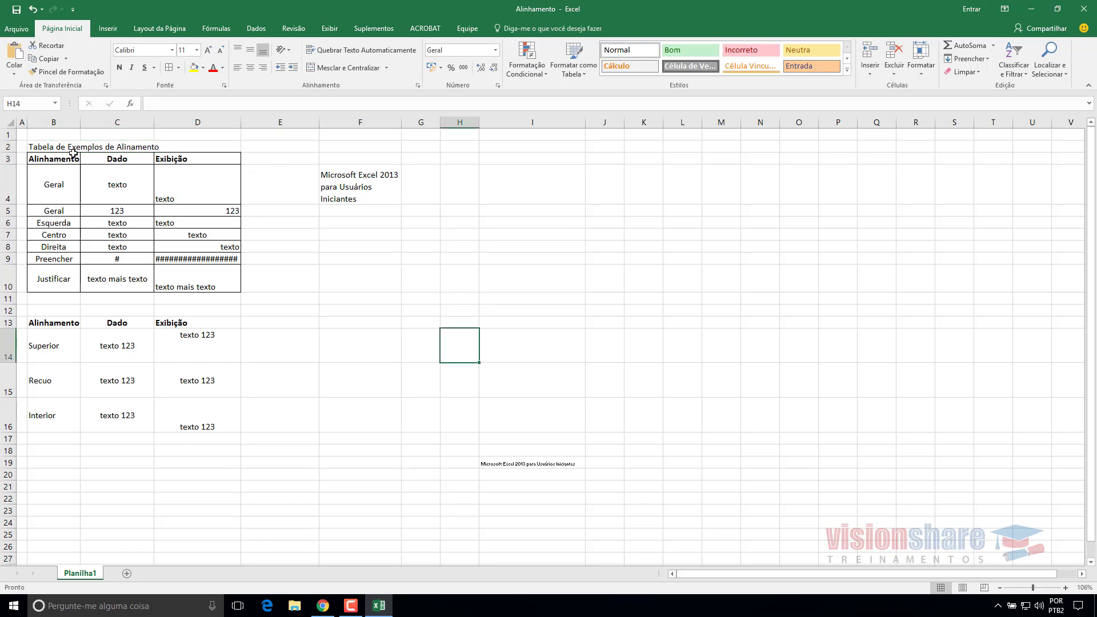
# Step: Merge and center the title across cells B2 to D2
pyautogui.click(47, 147)
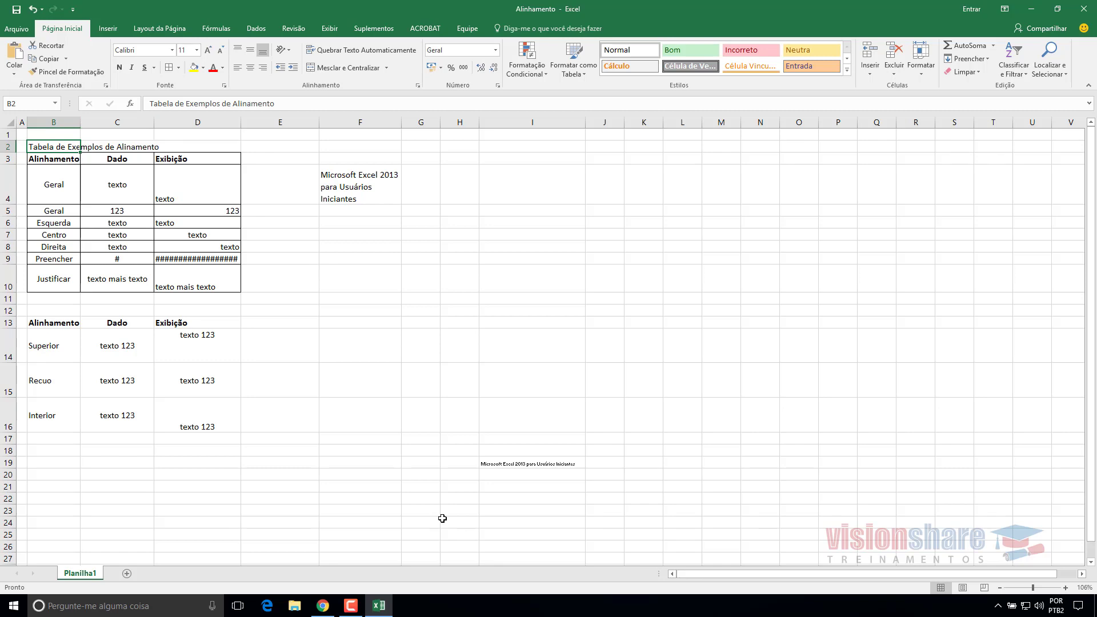
pyautogui.moveTo(54, 146); pyautogui.dragTo(227, 143)
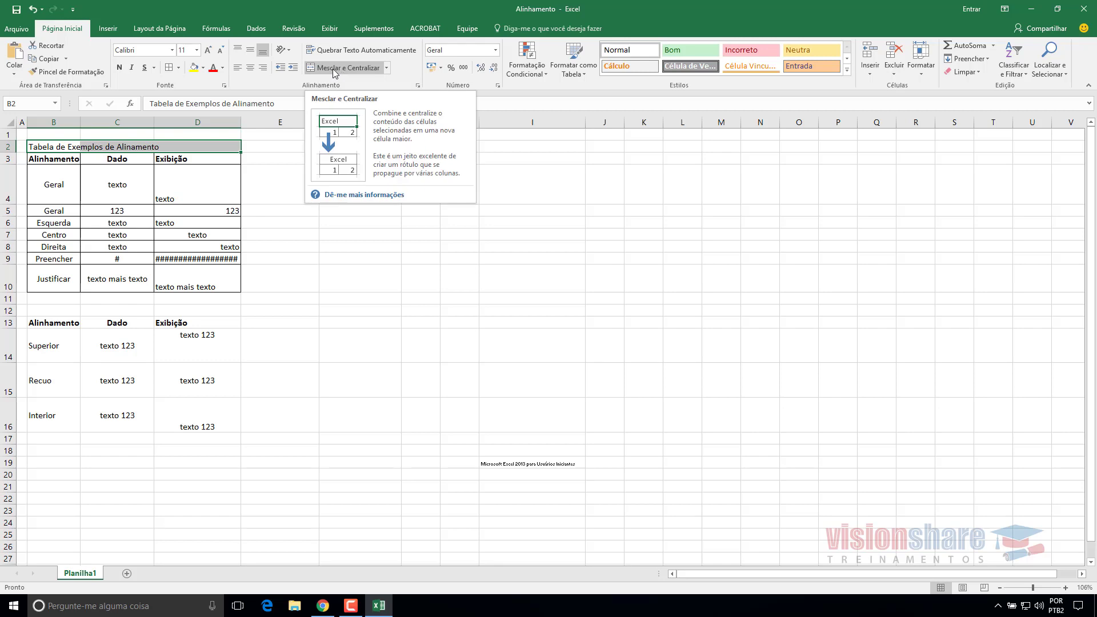
pyautogui.click(365, 70)
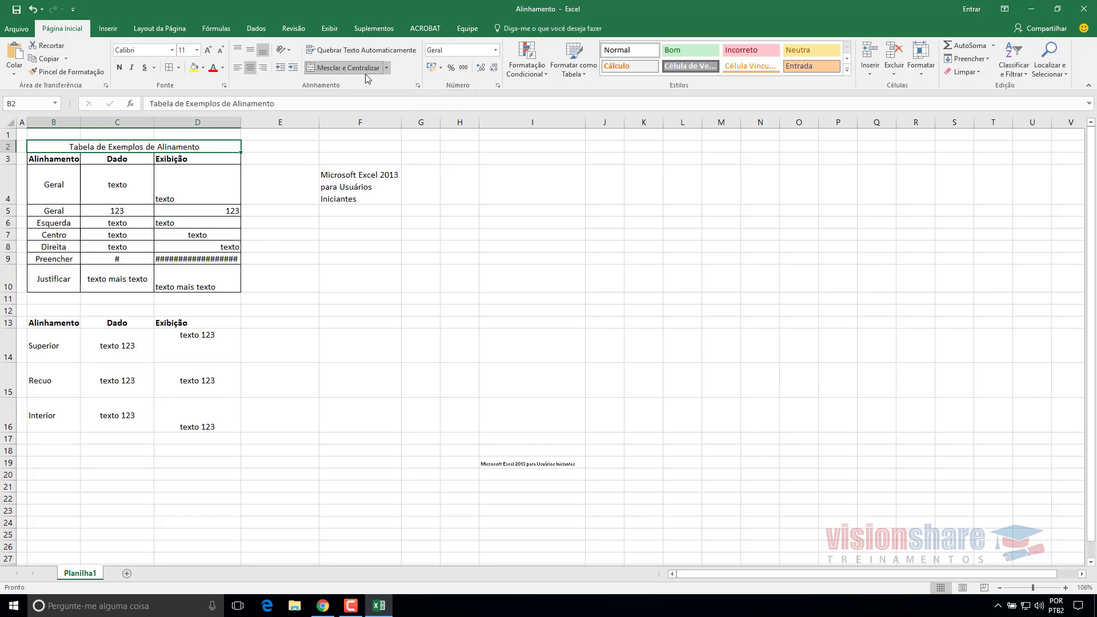
pyautogui.click(360, 298)
# Step: Examine the merged title above the first table to see which cell holds its text and how it spans columns B to D
pyautogui.click(222, 145)
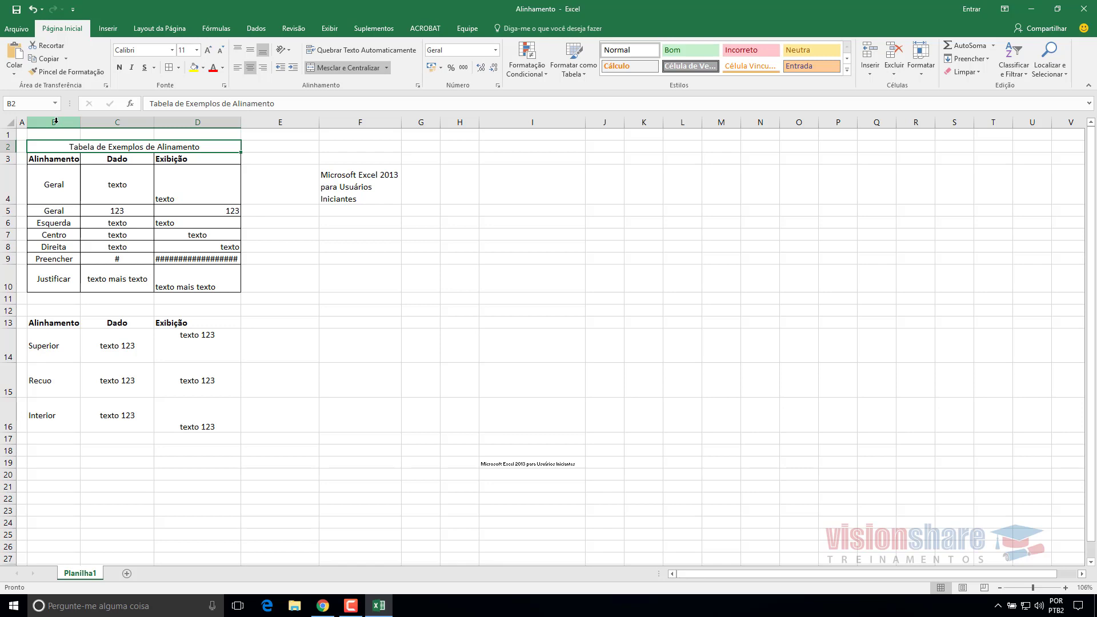
pyautogui.click(286, 264)
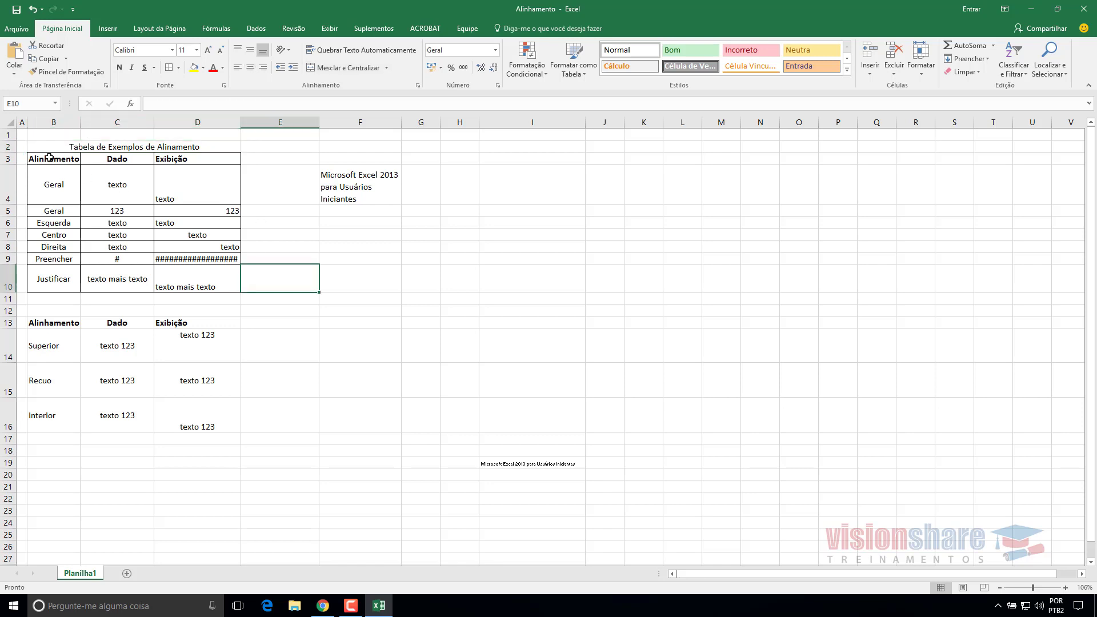
pyautogui.click(50, 145)
pyautogui.click(358, 104)
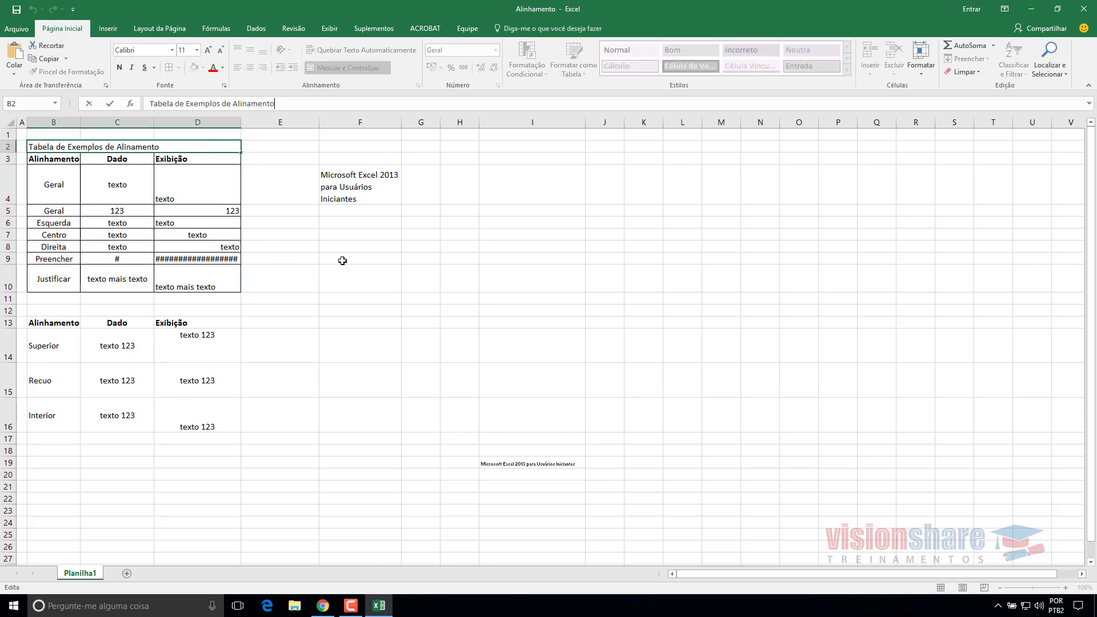
pyautogui.click(352, 392)
pyautogui.click(219, 146)
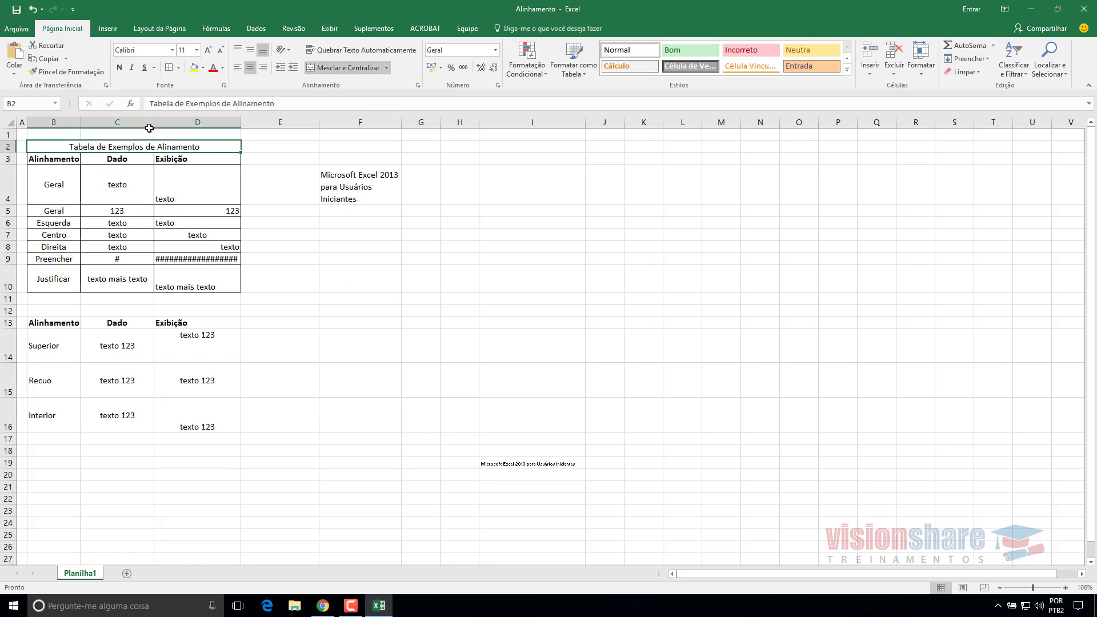
pyautogui.click(552, 372)
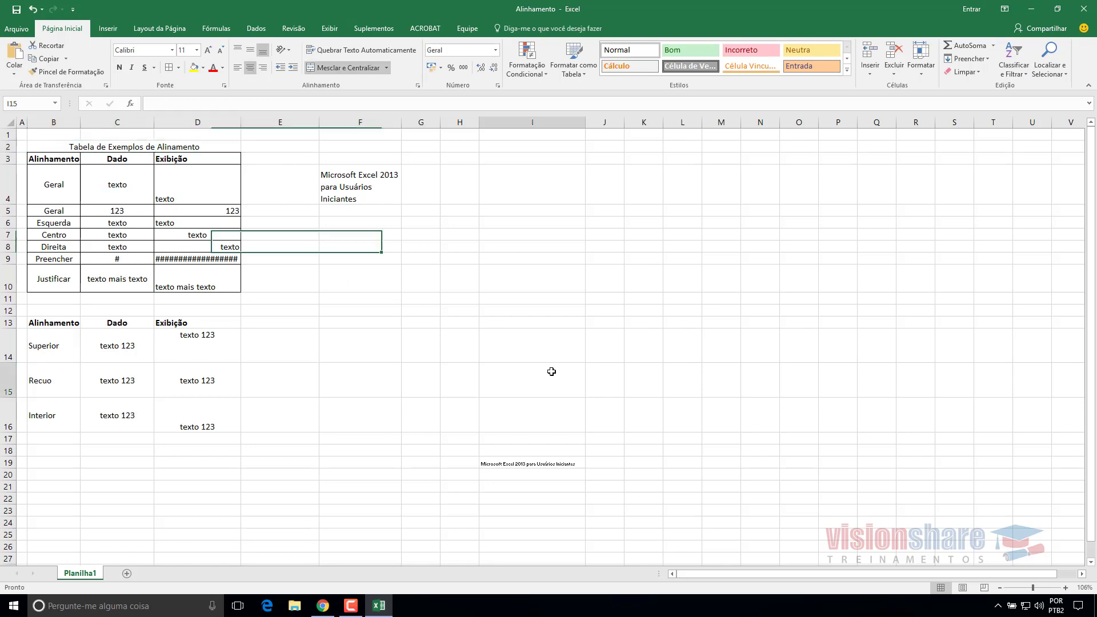
# Step: Add borders to the merged title cell above the first table and check the complete table
pyautogui.click(204, 148)
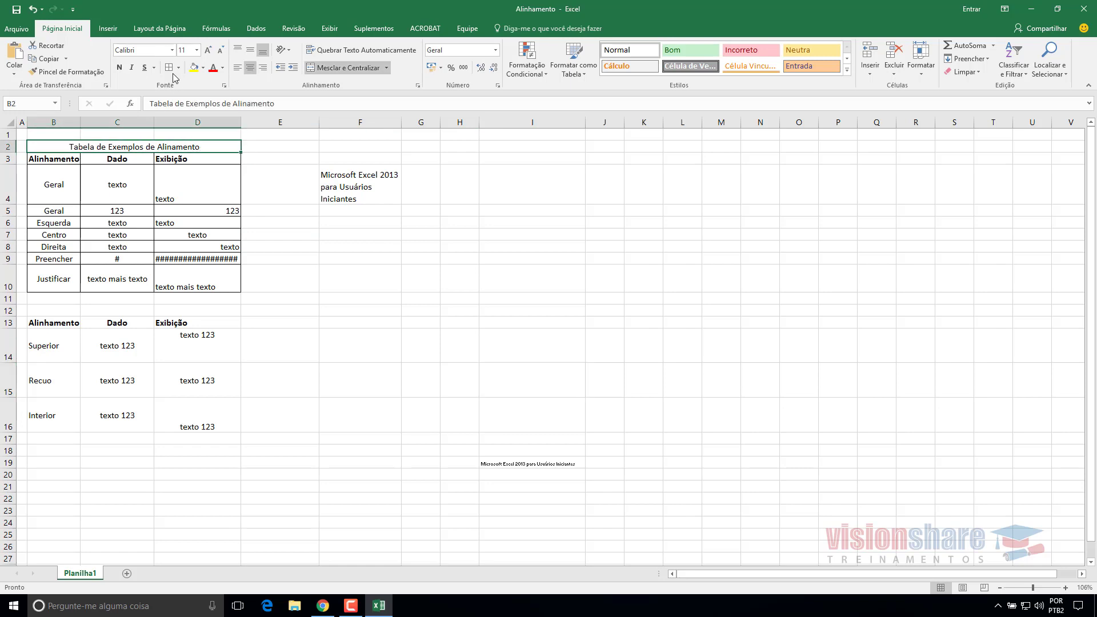
pyautogui.click(378, 269)
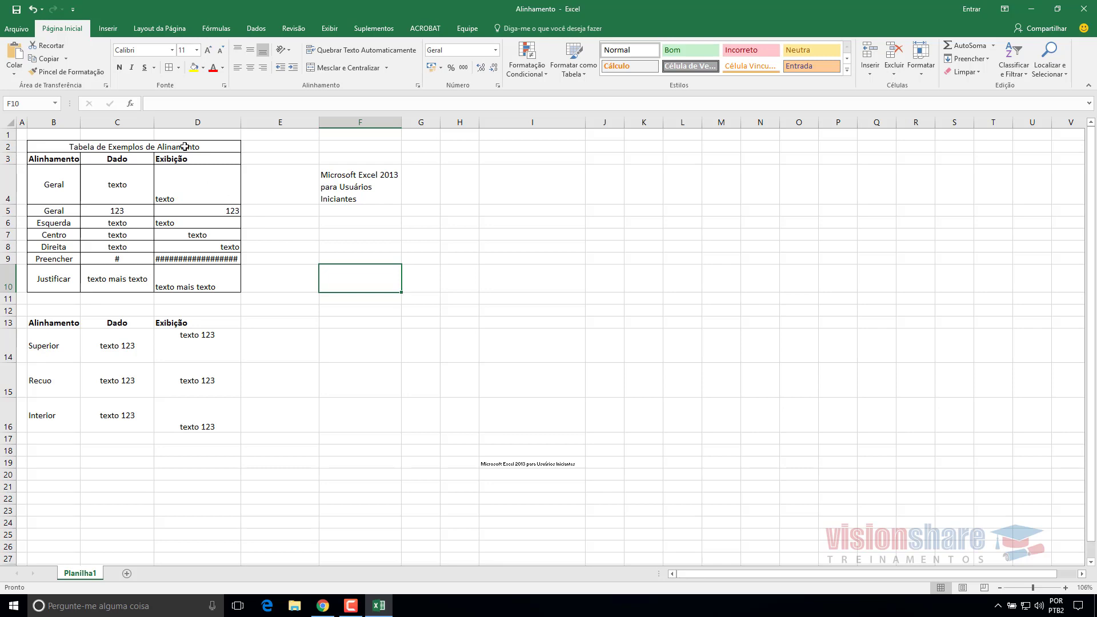
pyautogui.moveTo(57, 143); pyautogui.dragTo(197, 286)
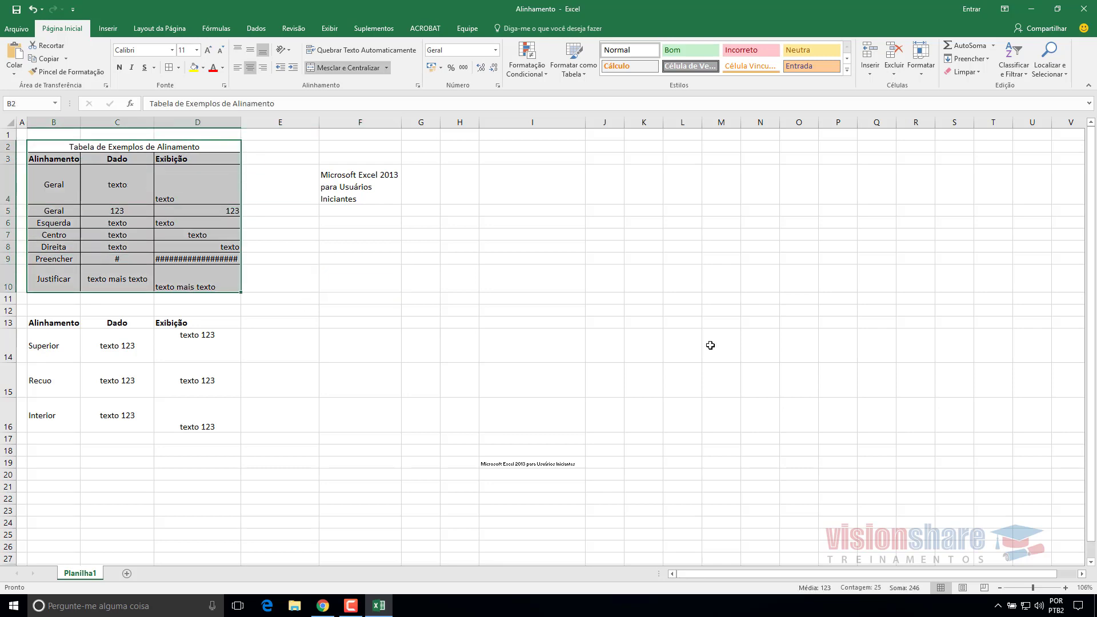
pyautogui.click(384, 310)
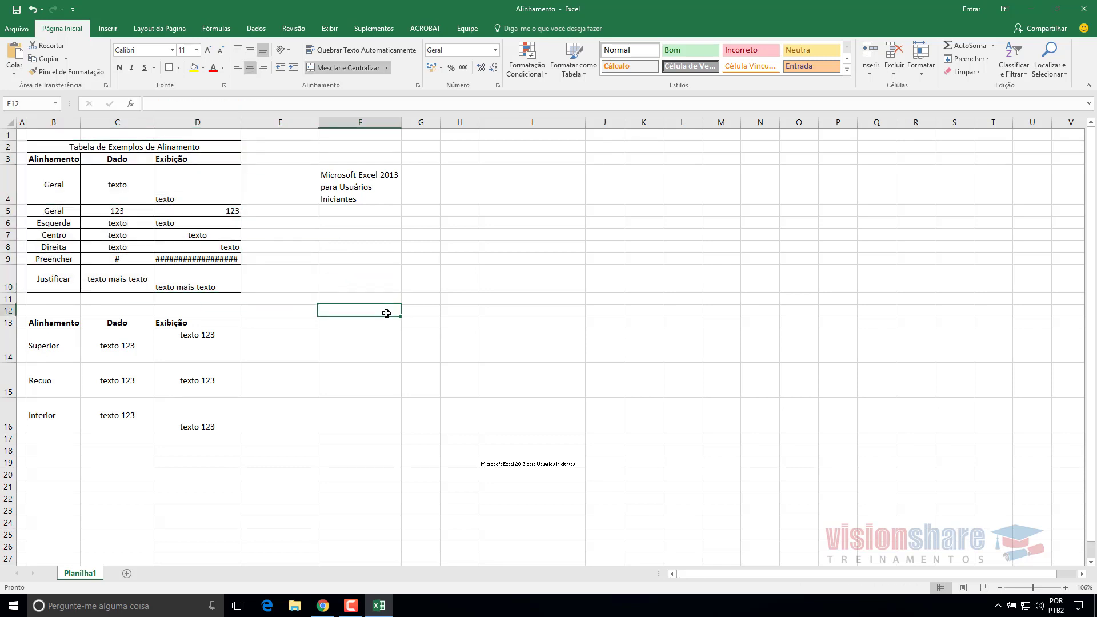
pyautogui.click(366, 233)
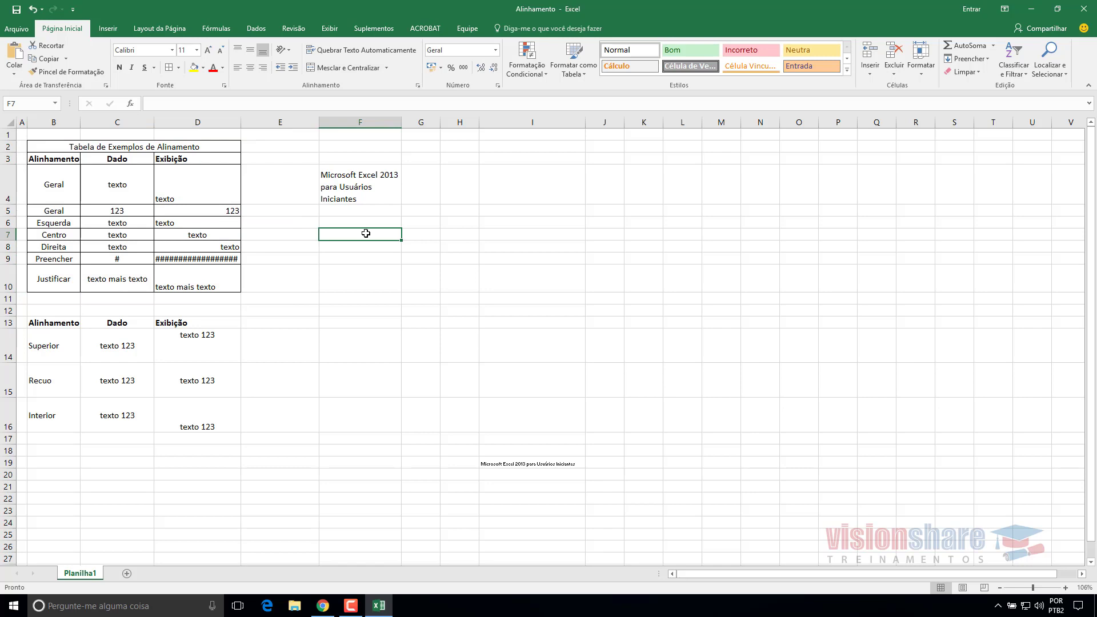